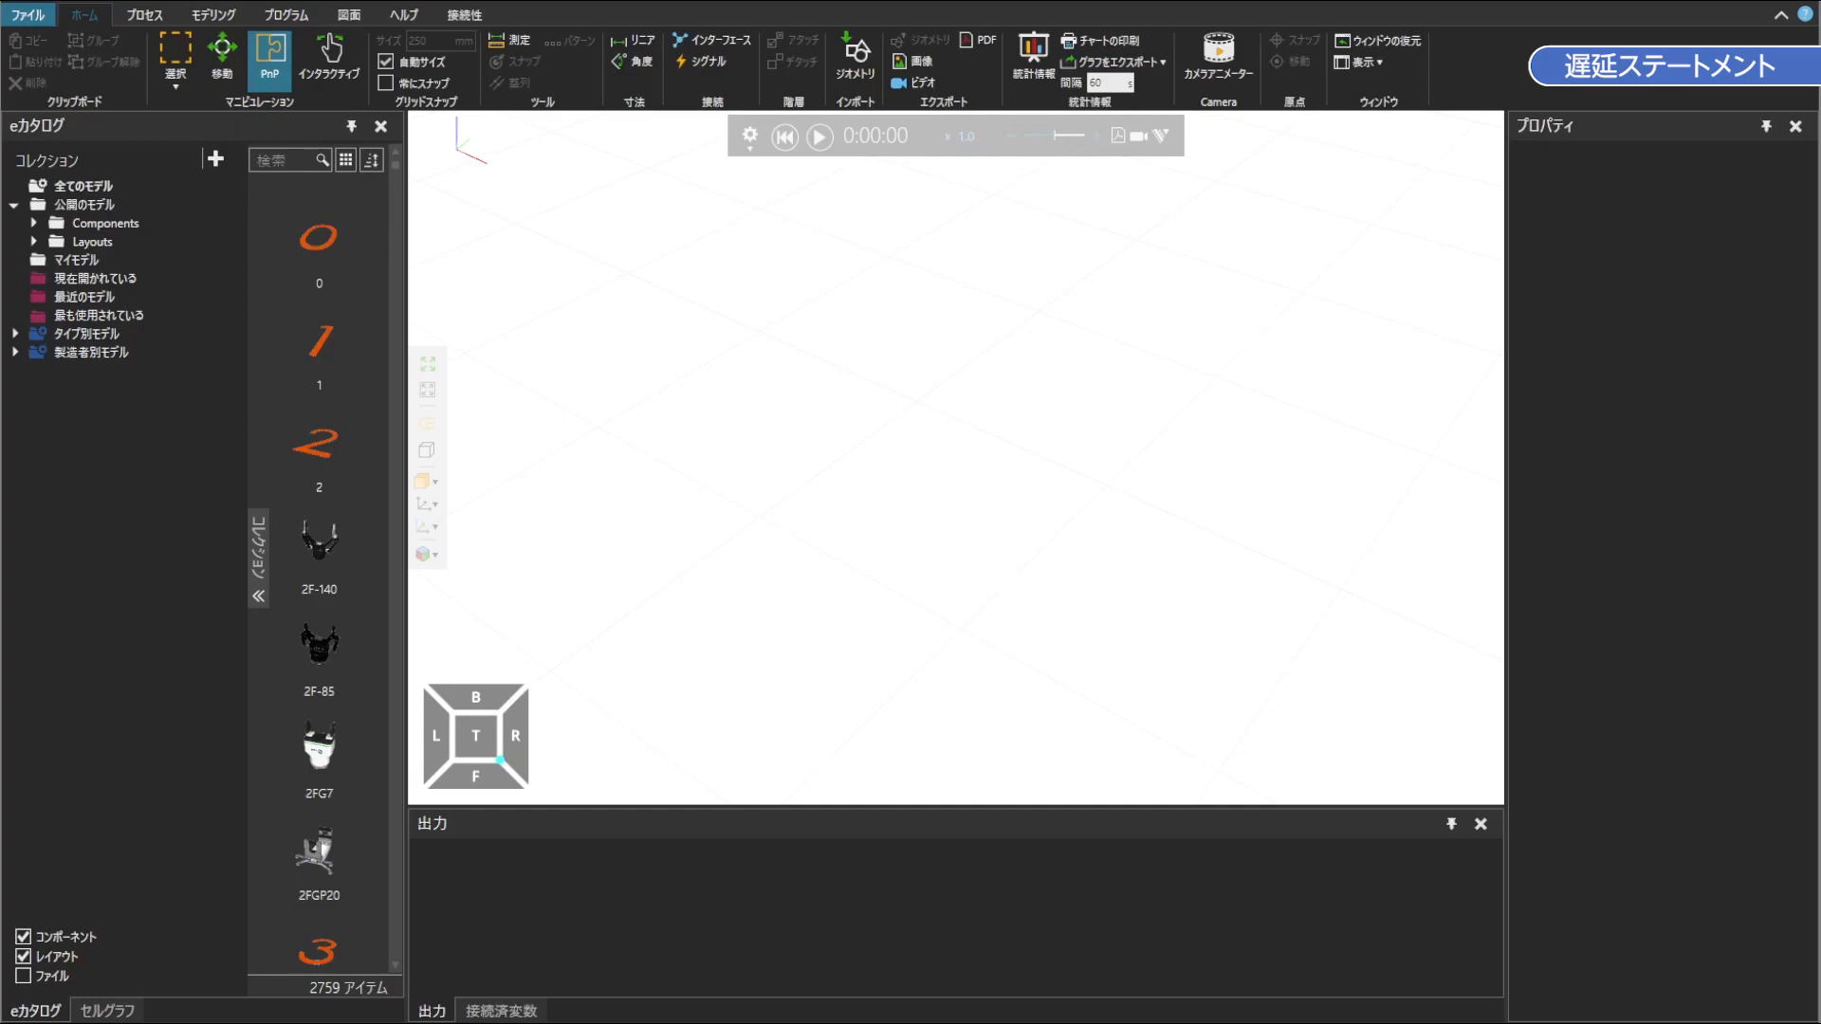
Add the Generic Articulated Robot from the Visual Components robot models to the empty layout
click(16, 333)
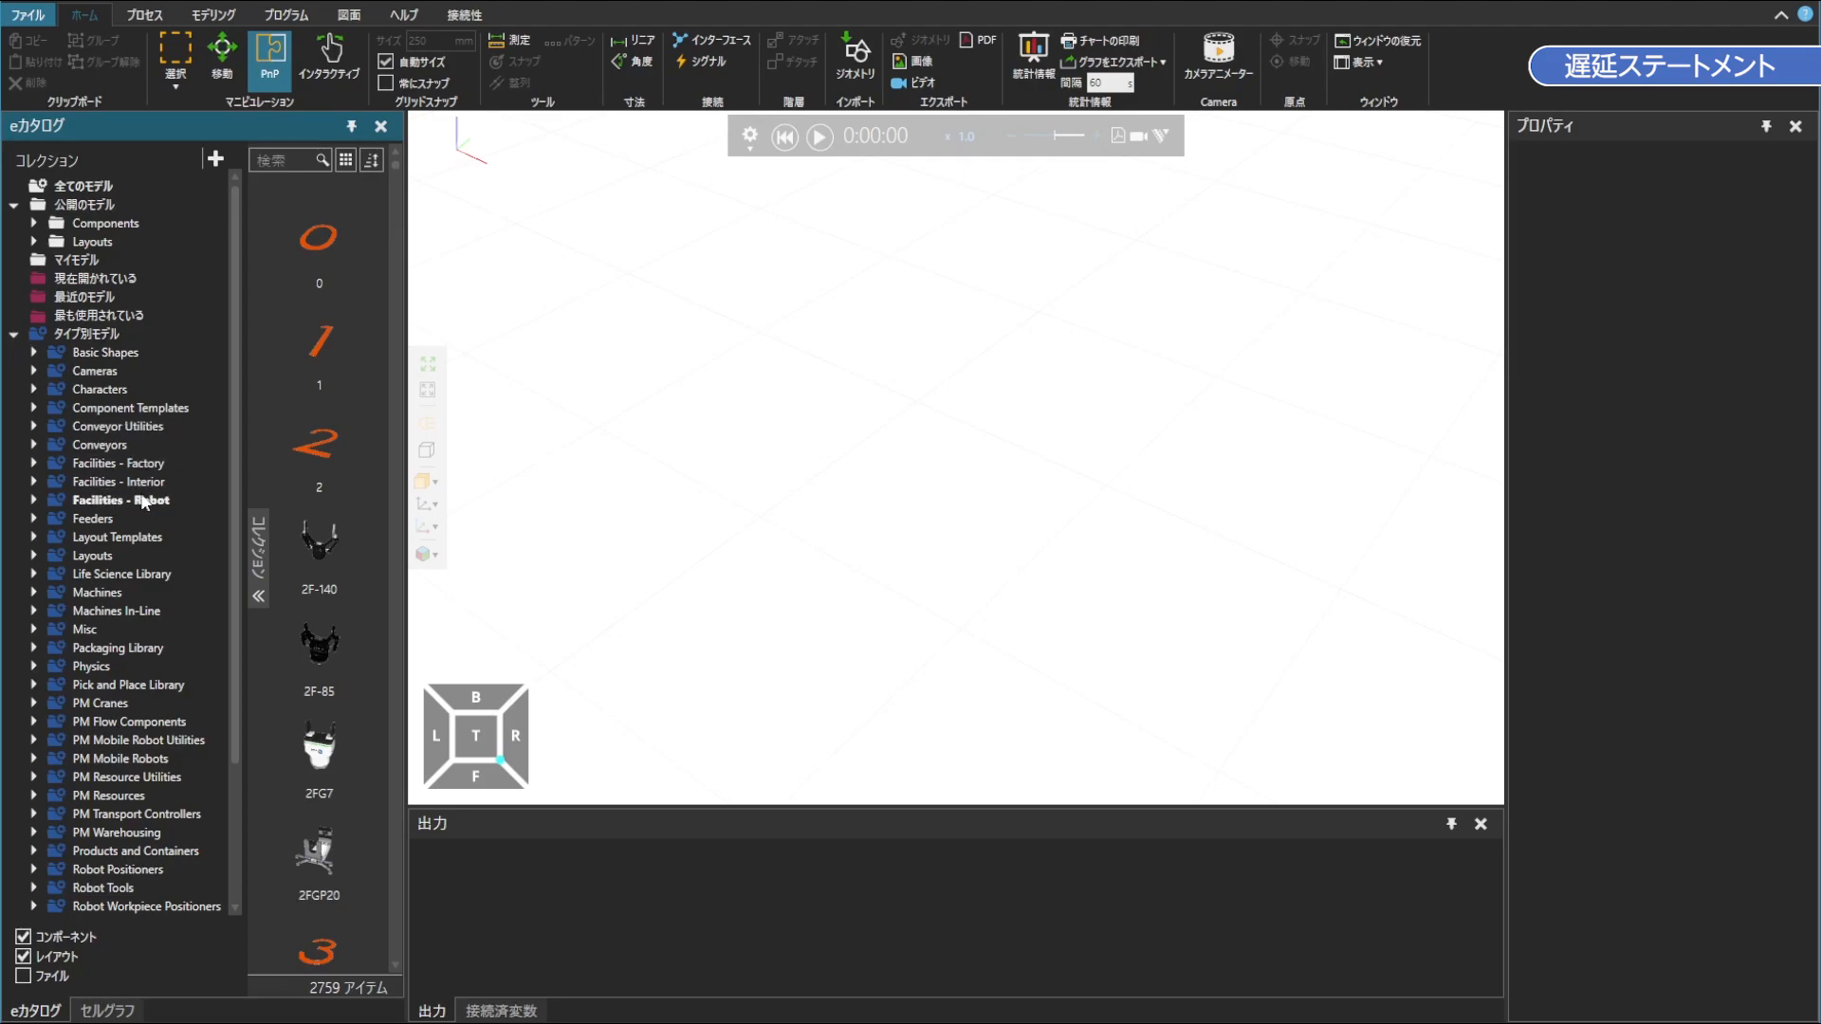
scroll(141, 493, down, 3)
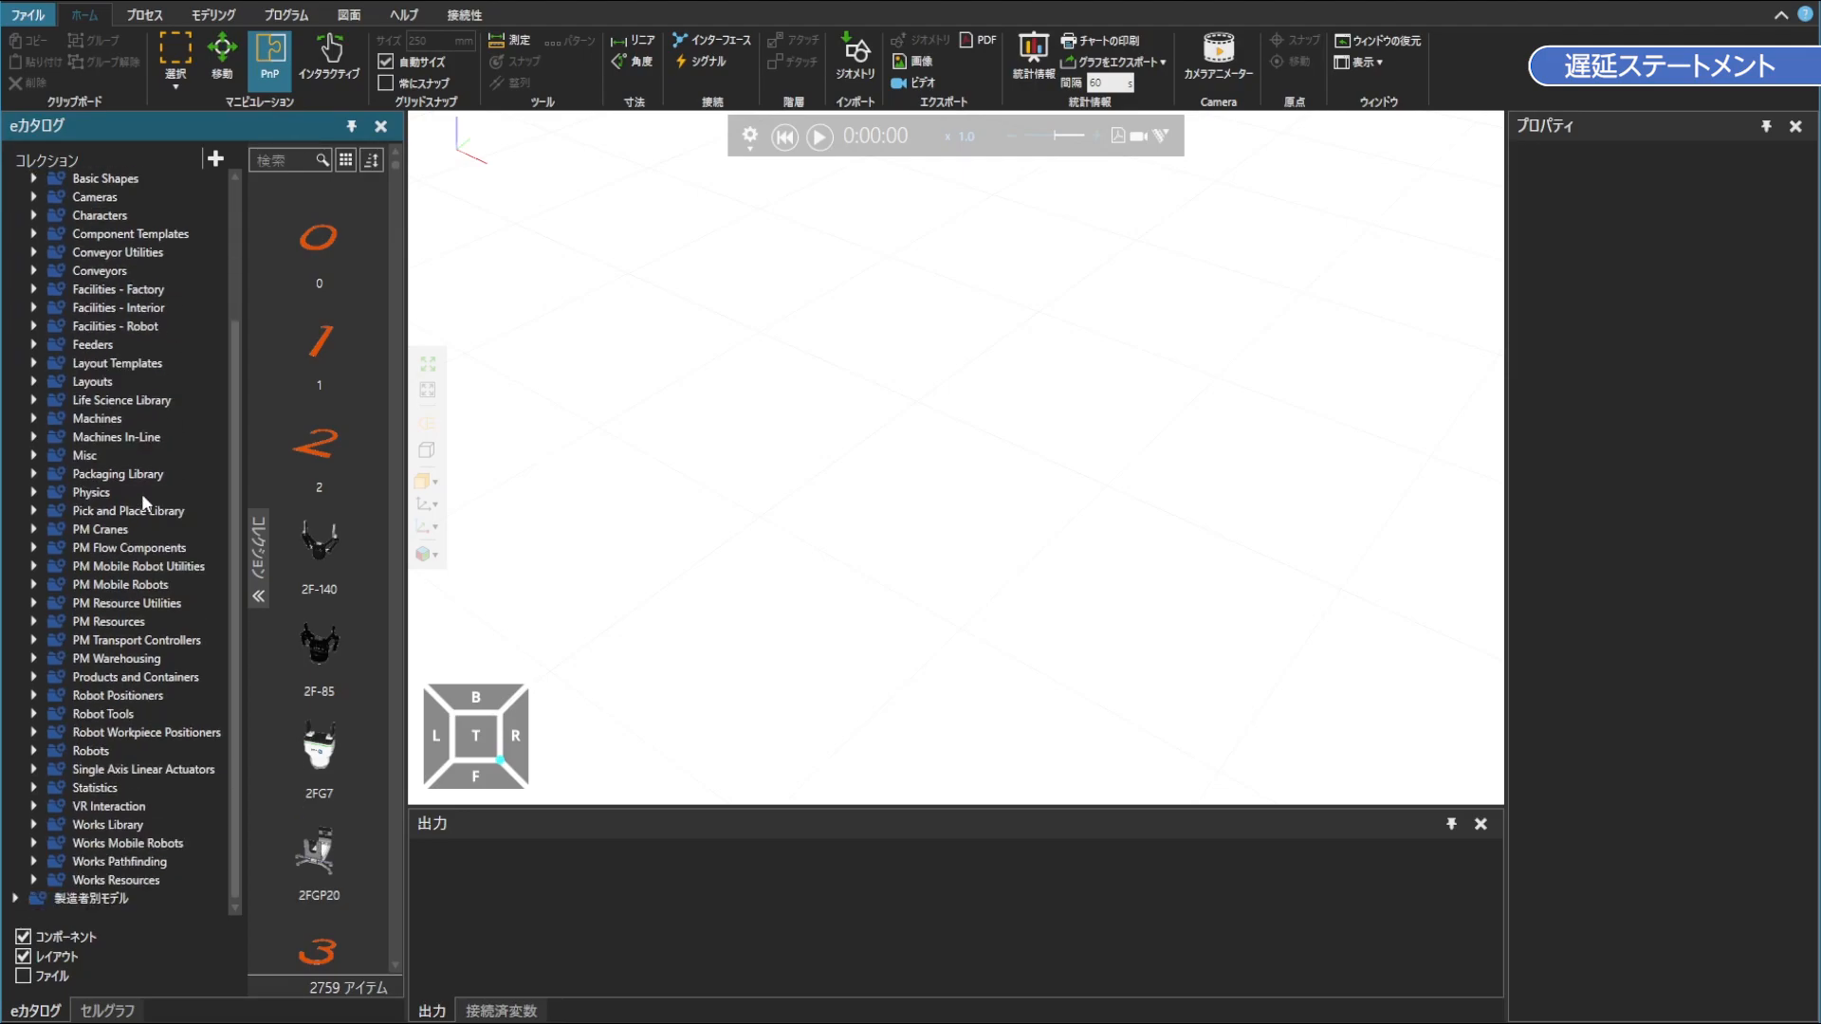
click(34, 749)
scroll(150, 690, down, 15)
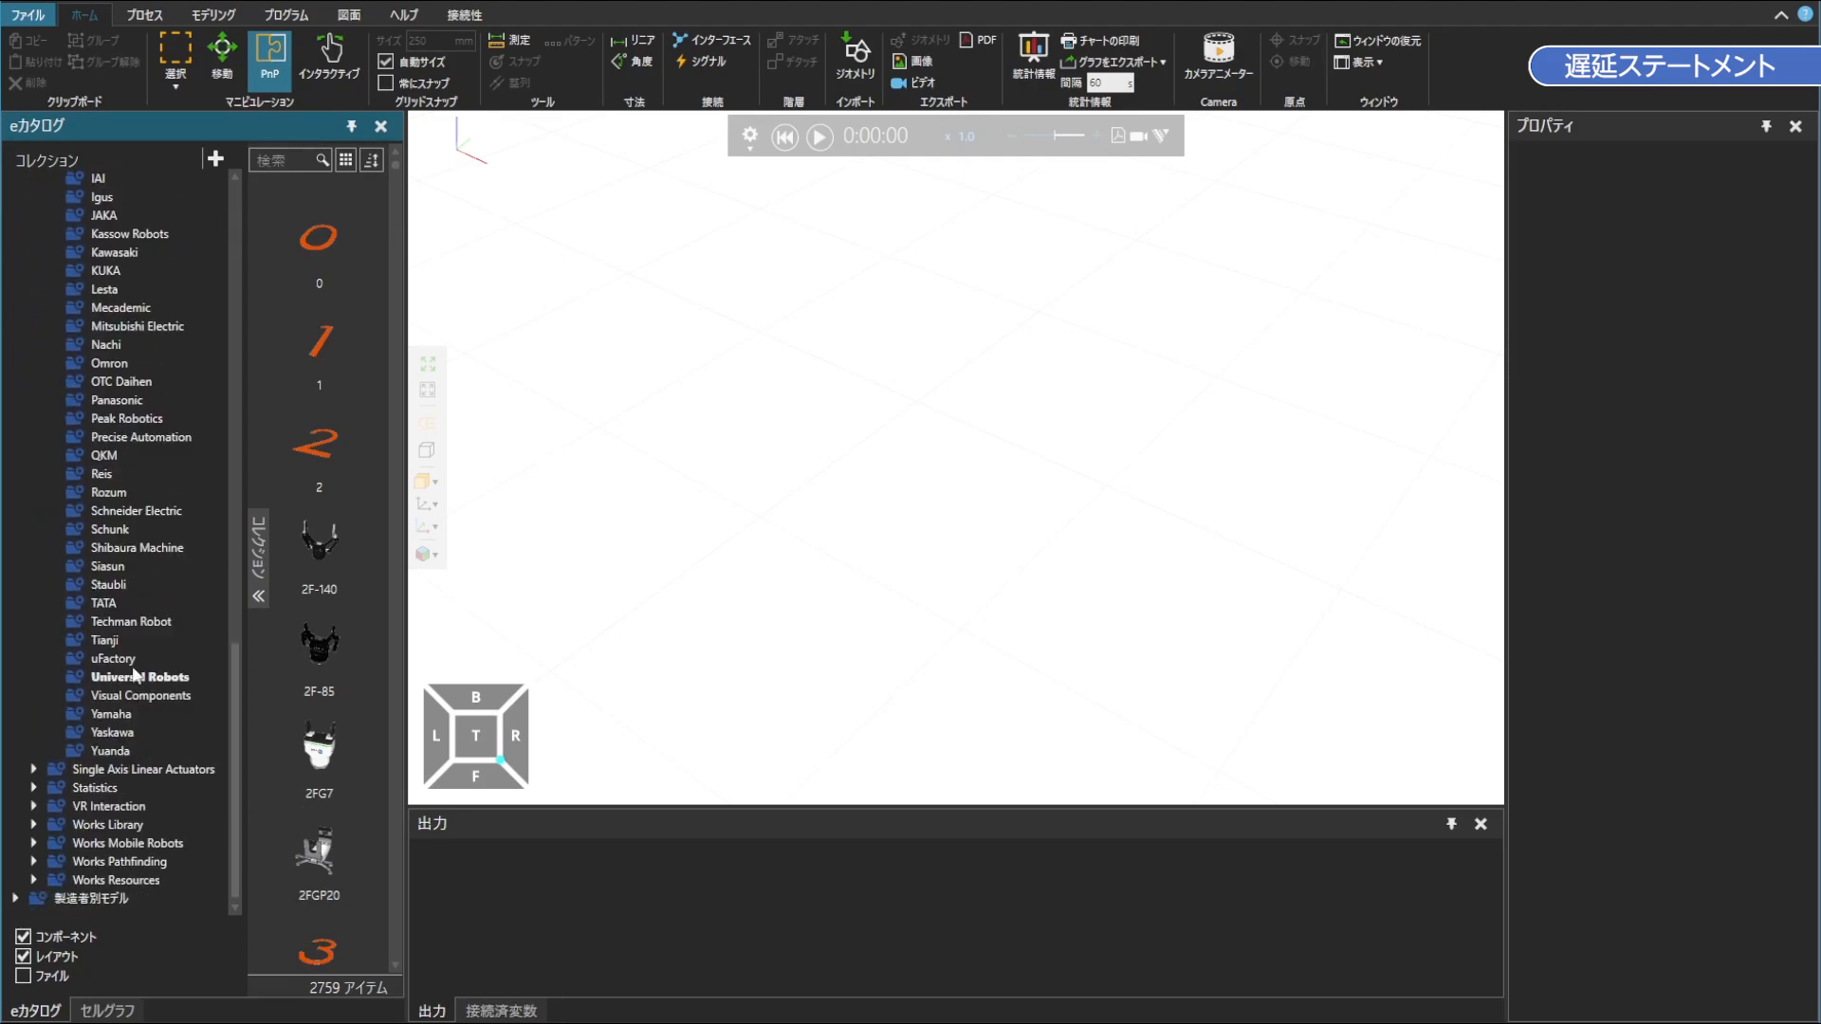
click(91, 698)
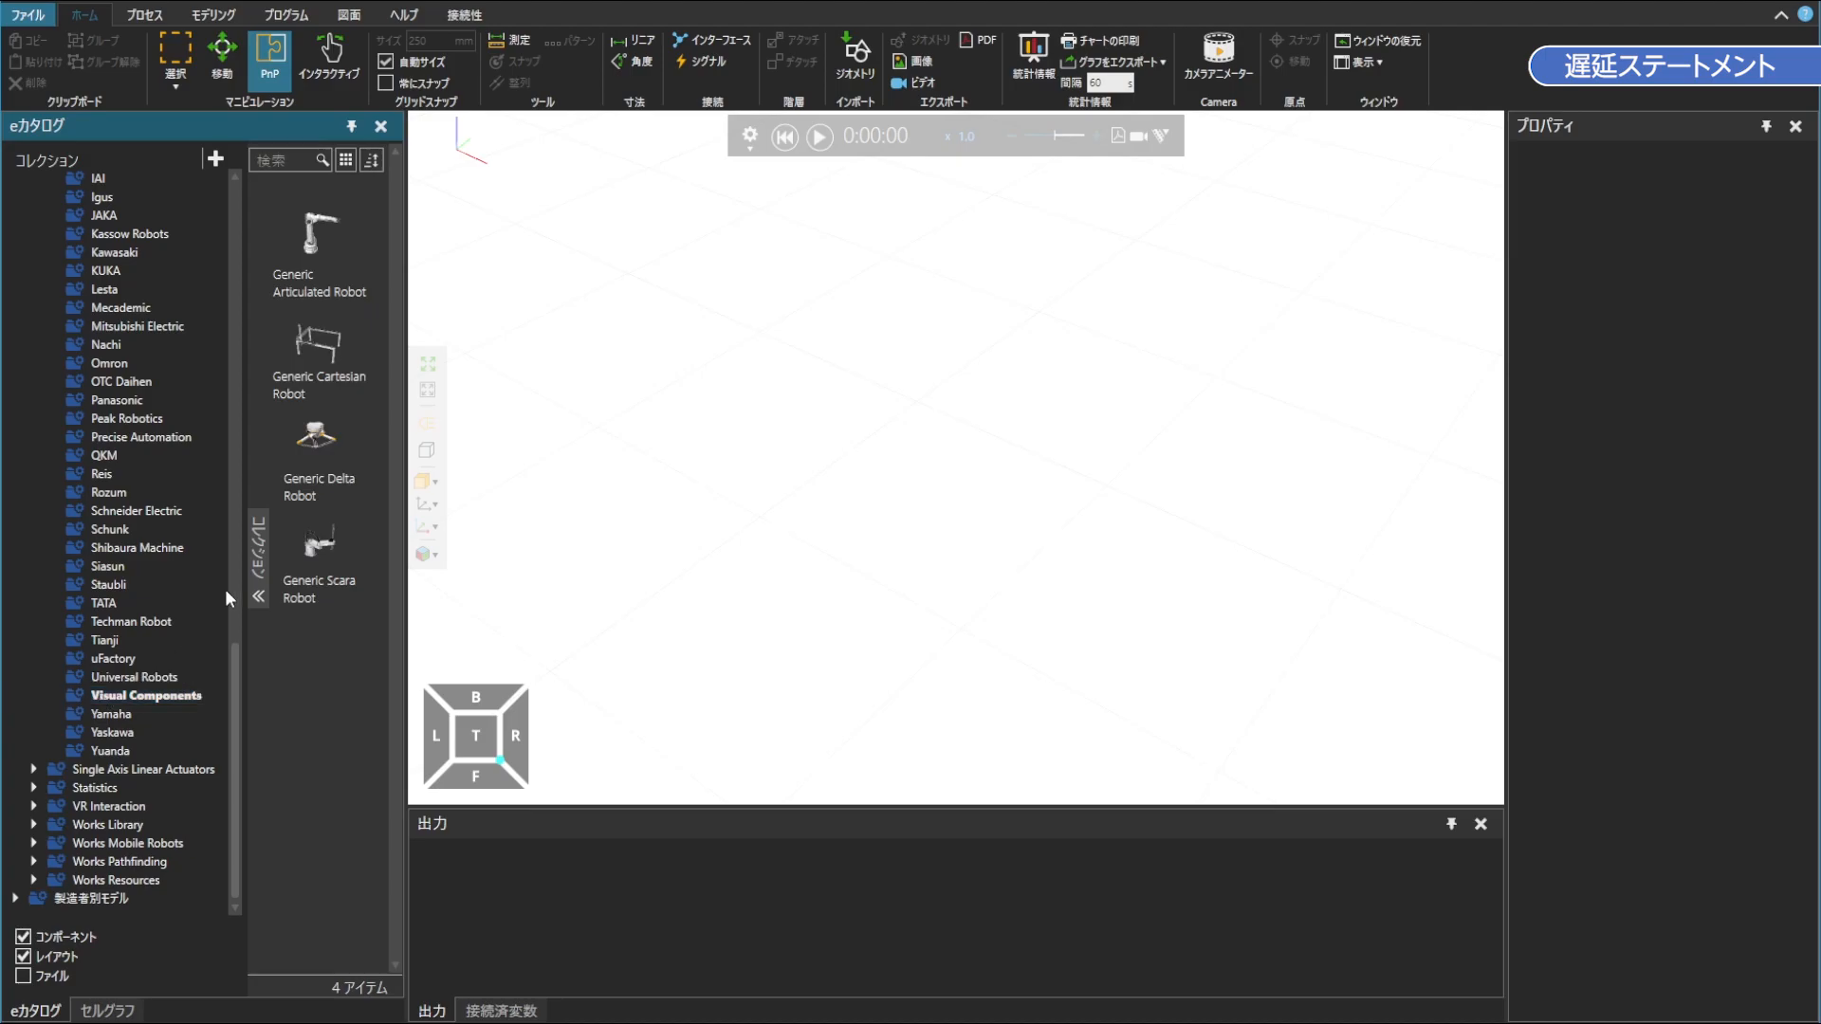
click(316, 258)
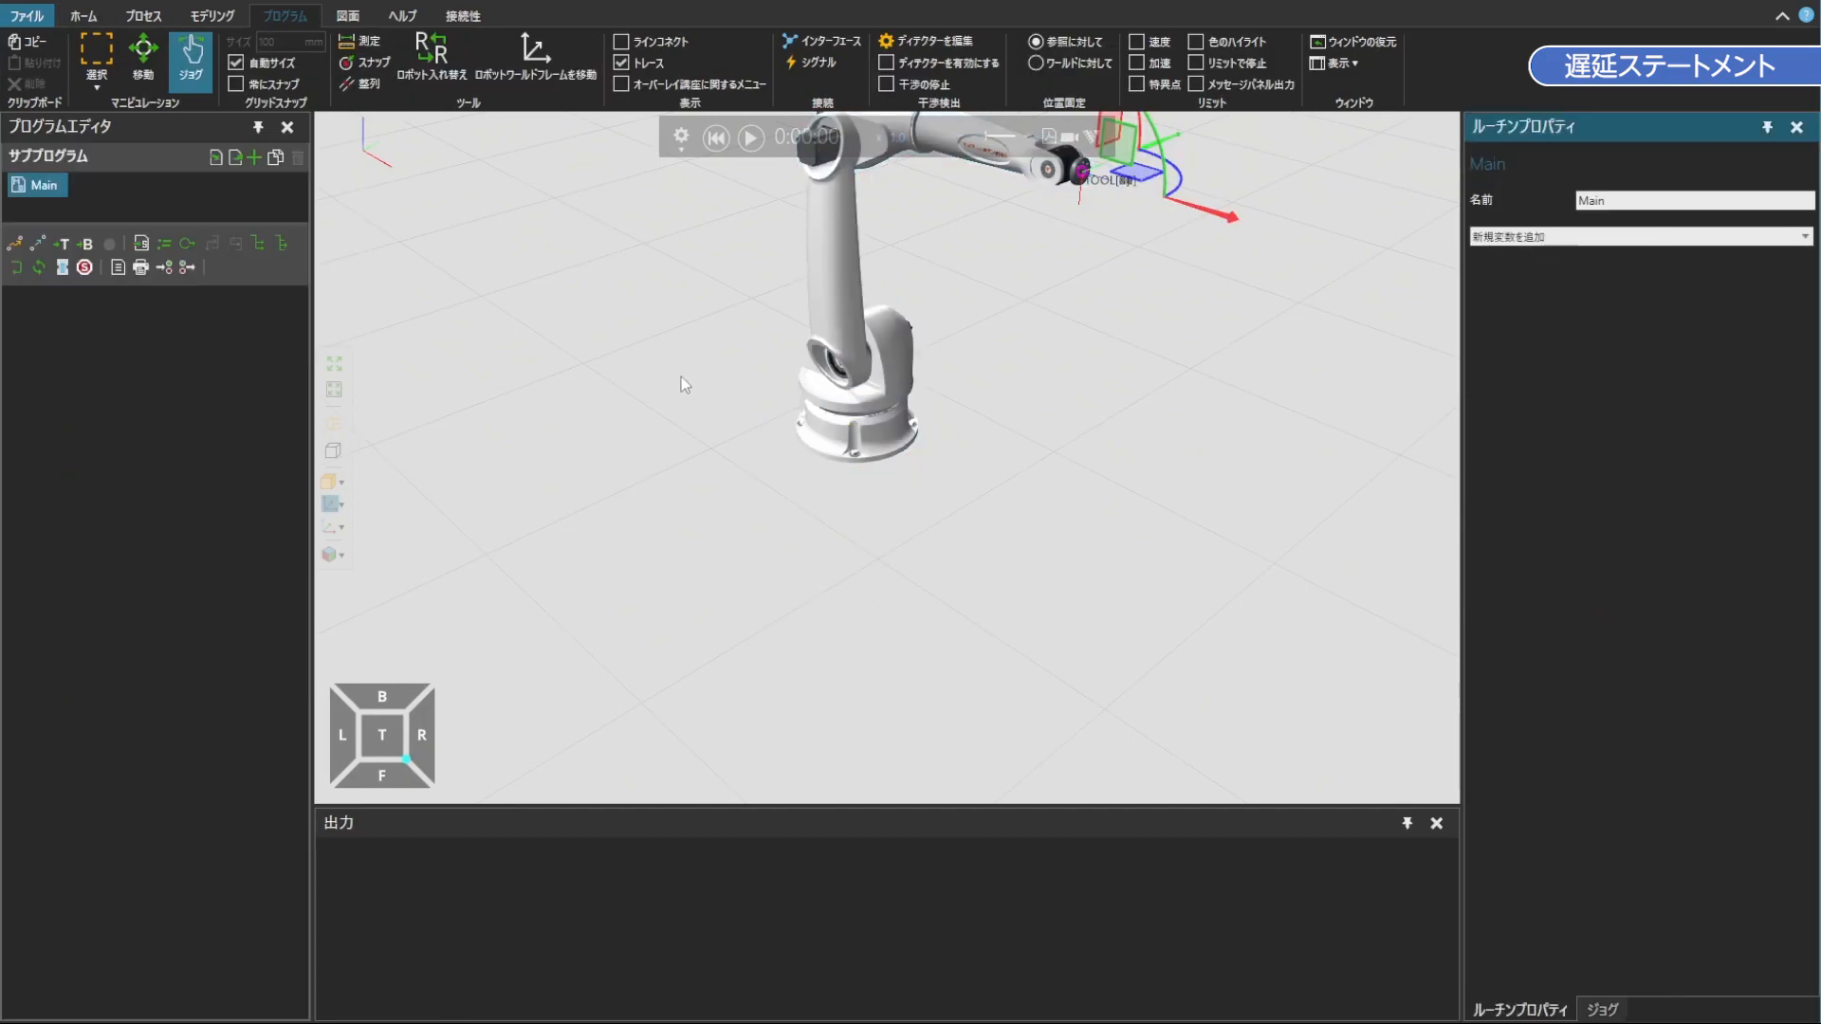
Add a Delay statement to the robot's Main routine
middle_drag(681, 427, 725, 573)
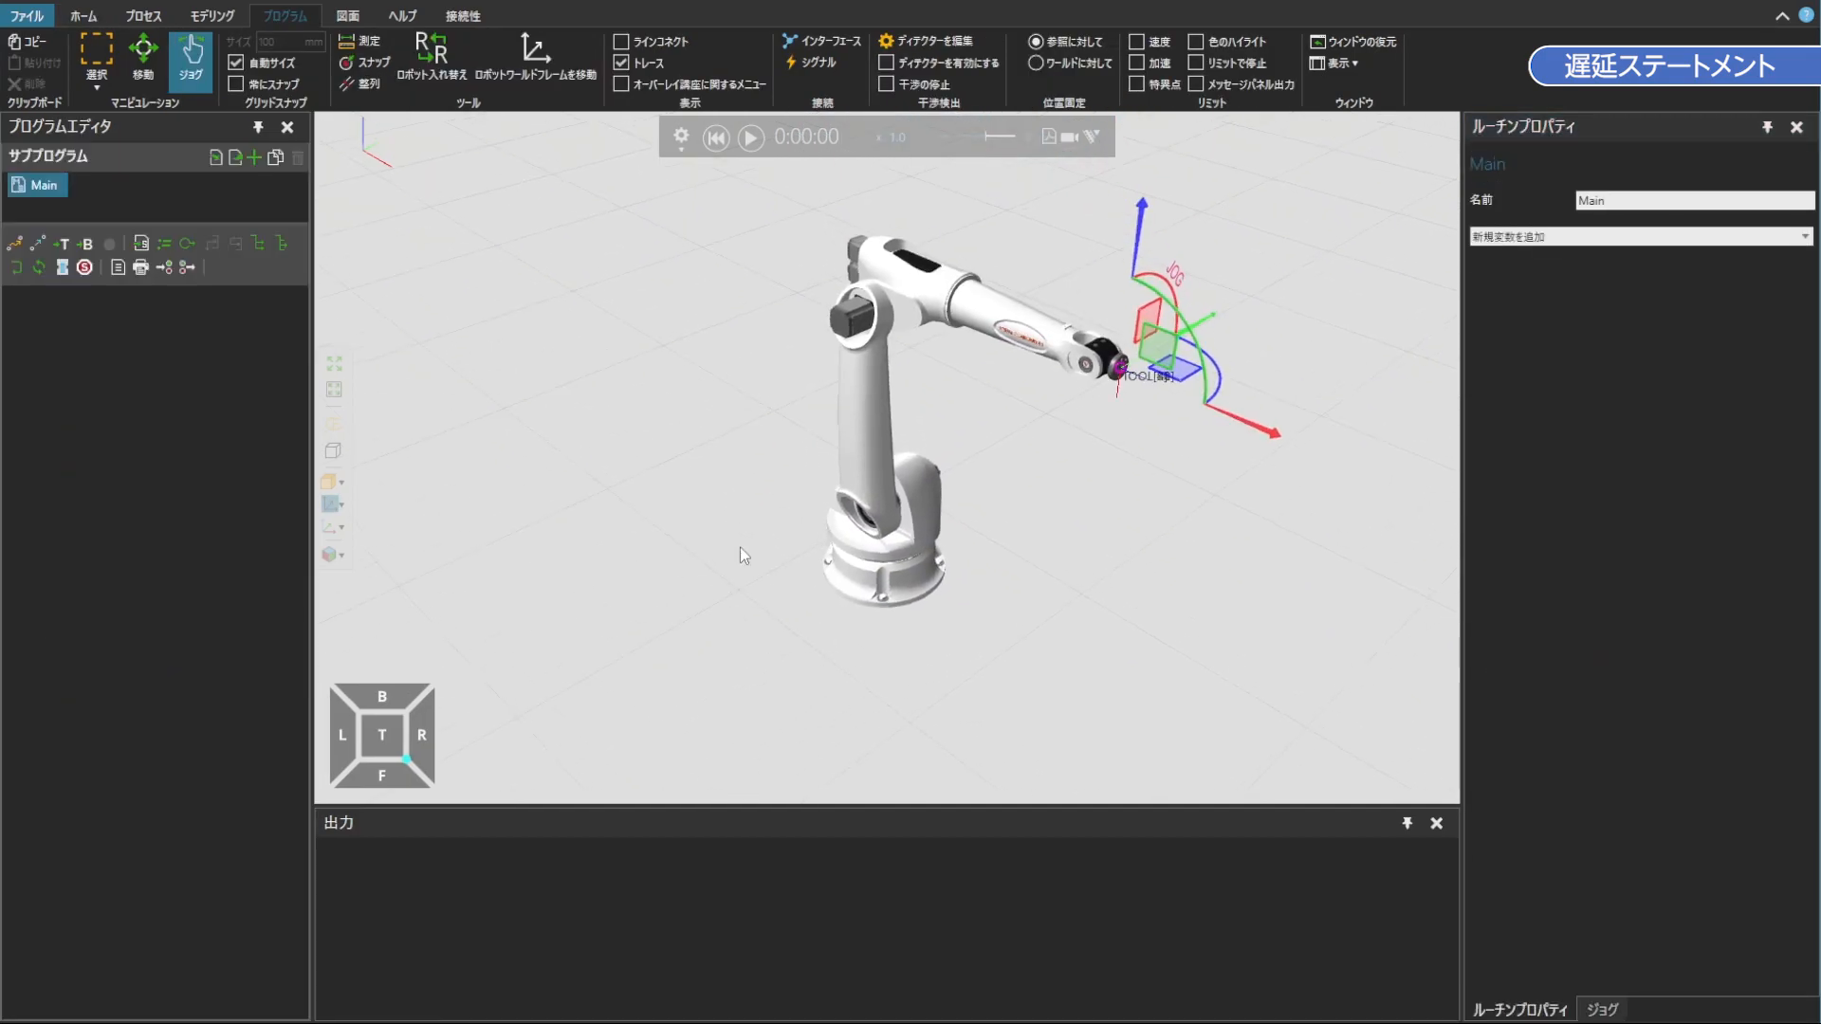
scroll(742, 537, up, 3)
middle_drag(733, 490, 711, 517)
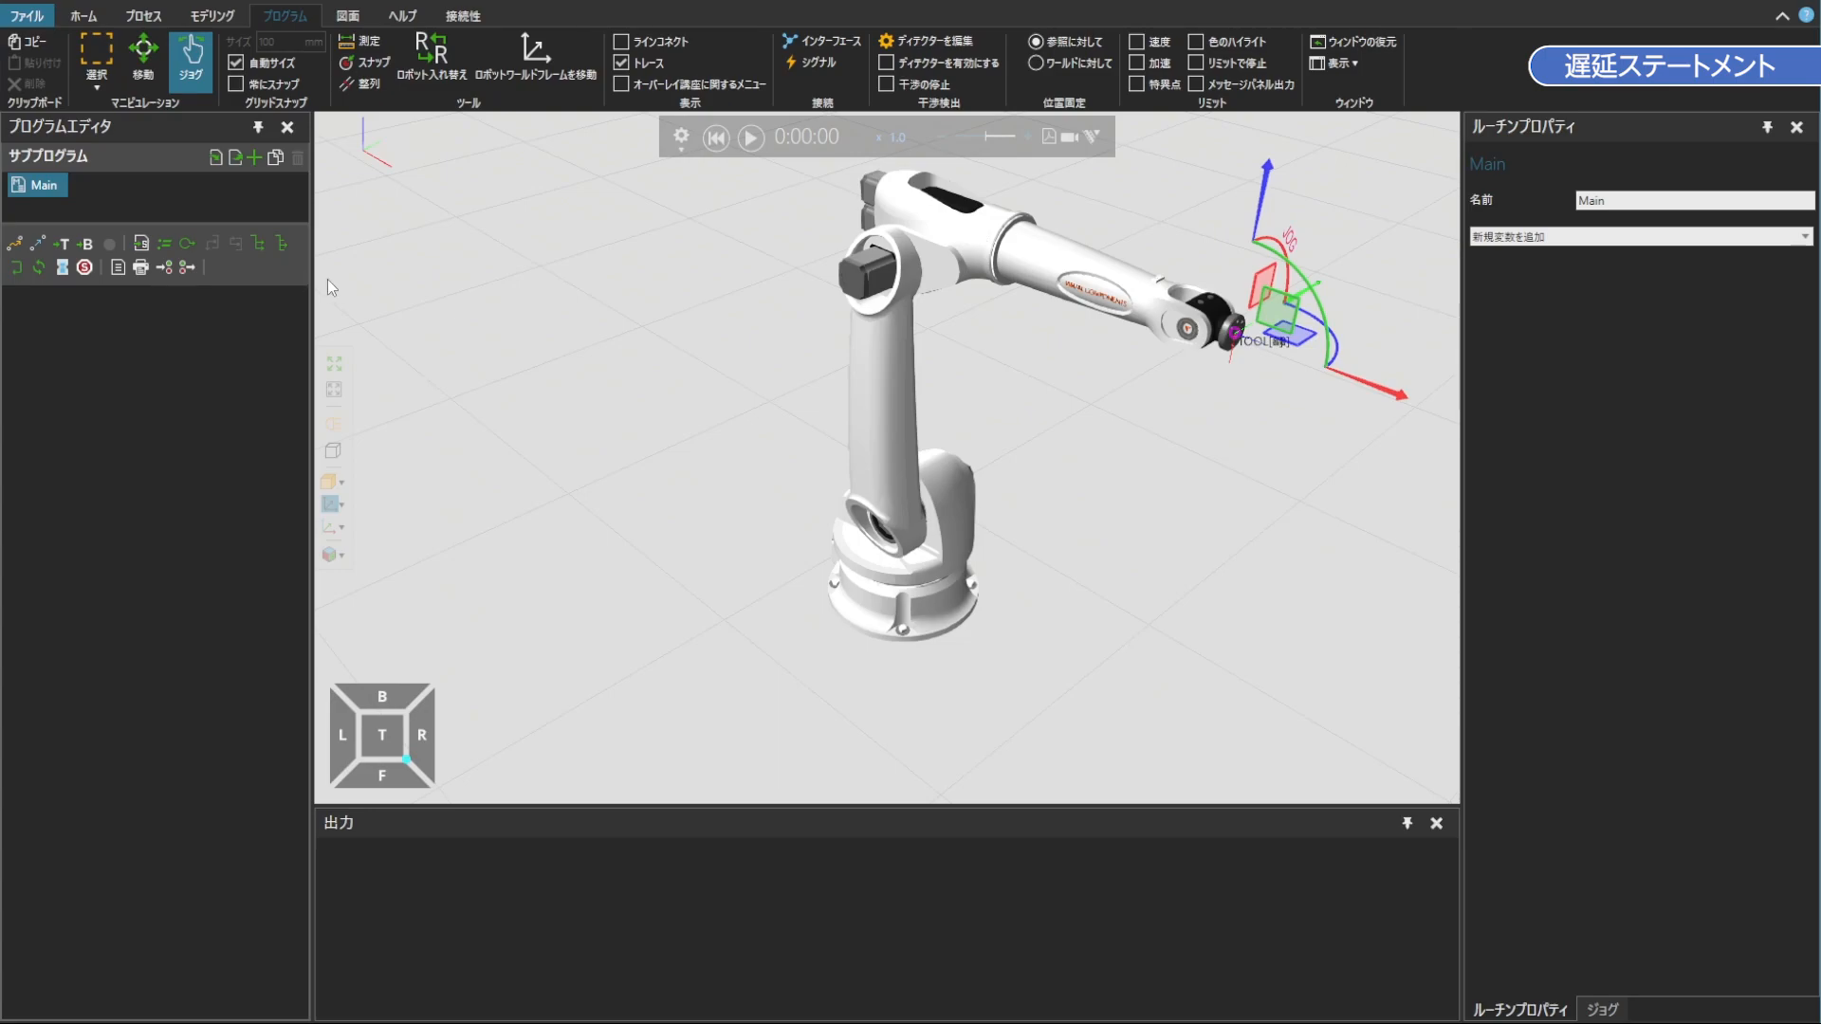
click(62, 267)
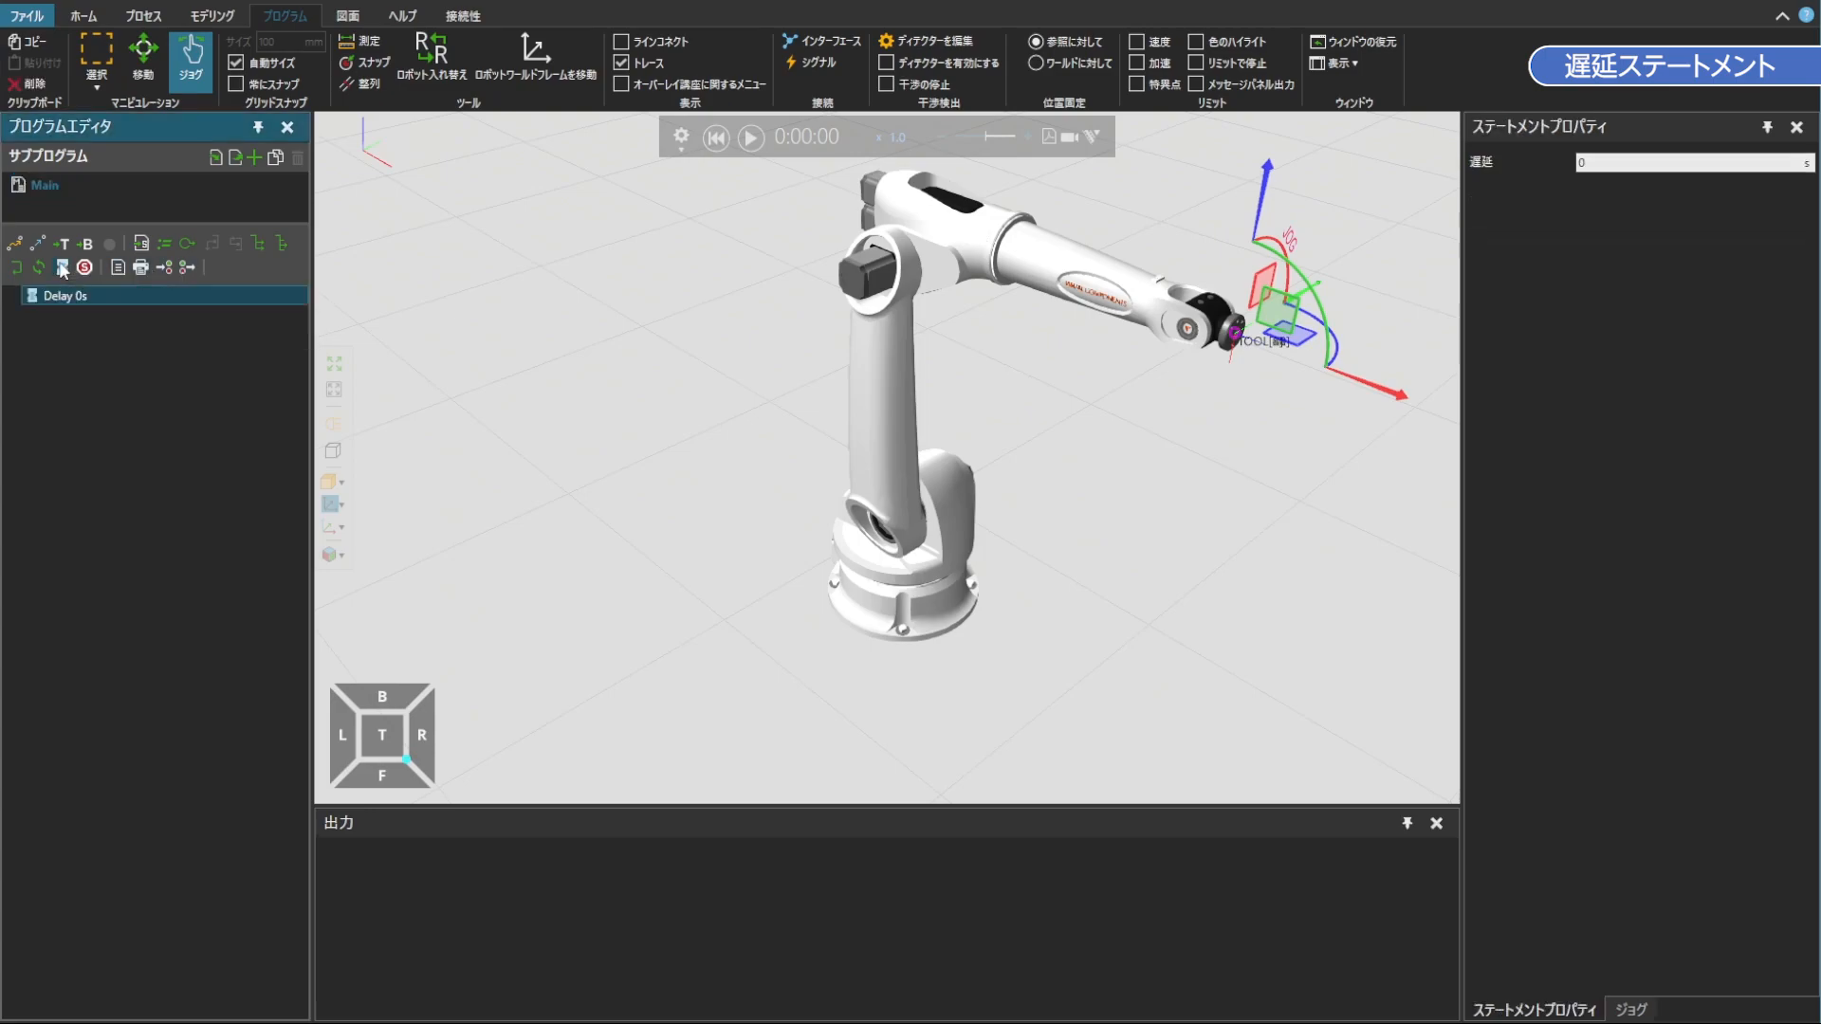
Set the Delay statement's duration to 2 s
click(1600, 164)
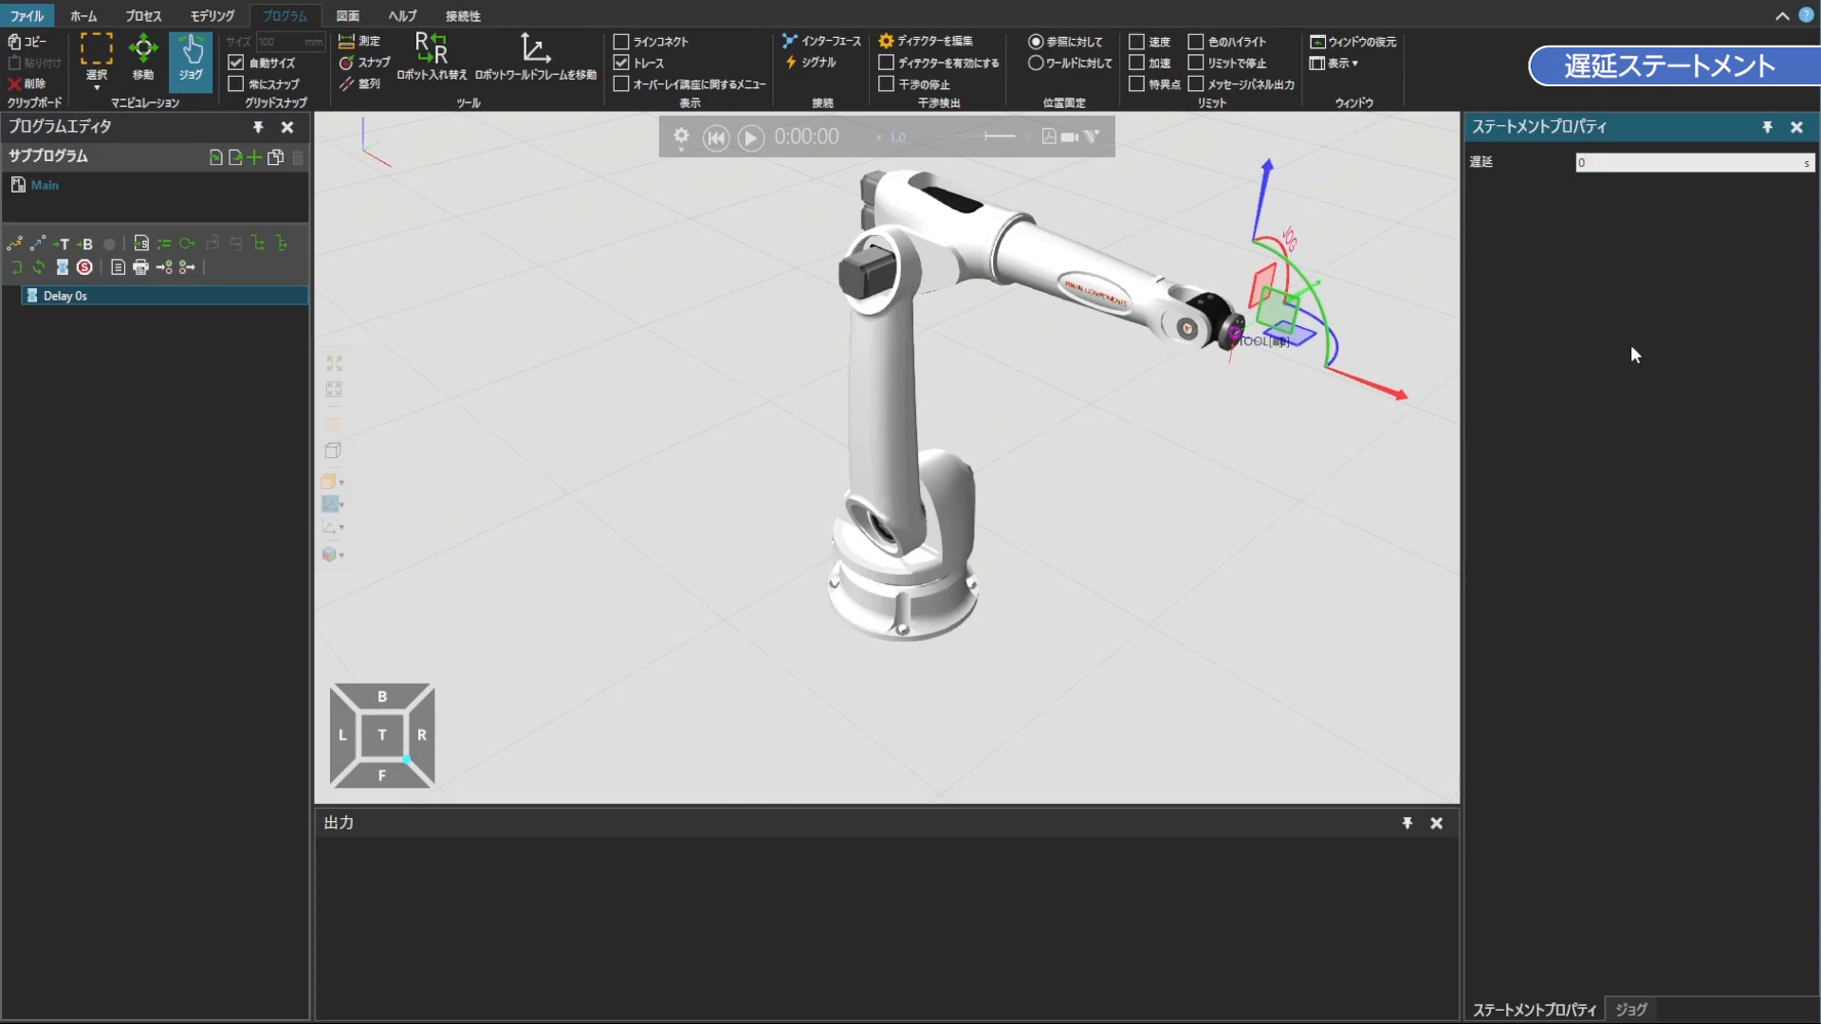
text(.5)
key(BackSpace)
key(BackSpace)
key(BackSpace)
text(2)
key(Return)
Jog the robot's tool down to Z 600 and record a PTP motion statement there after the delay
drag(1276, 185, 1220, 488)
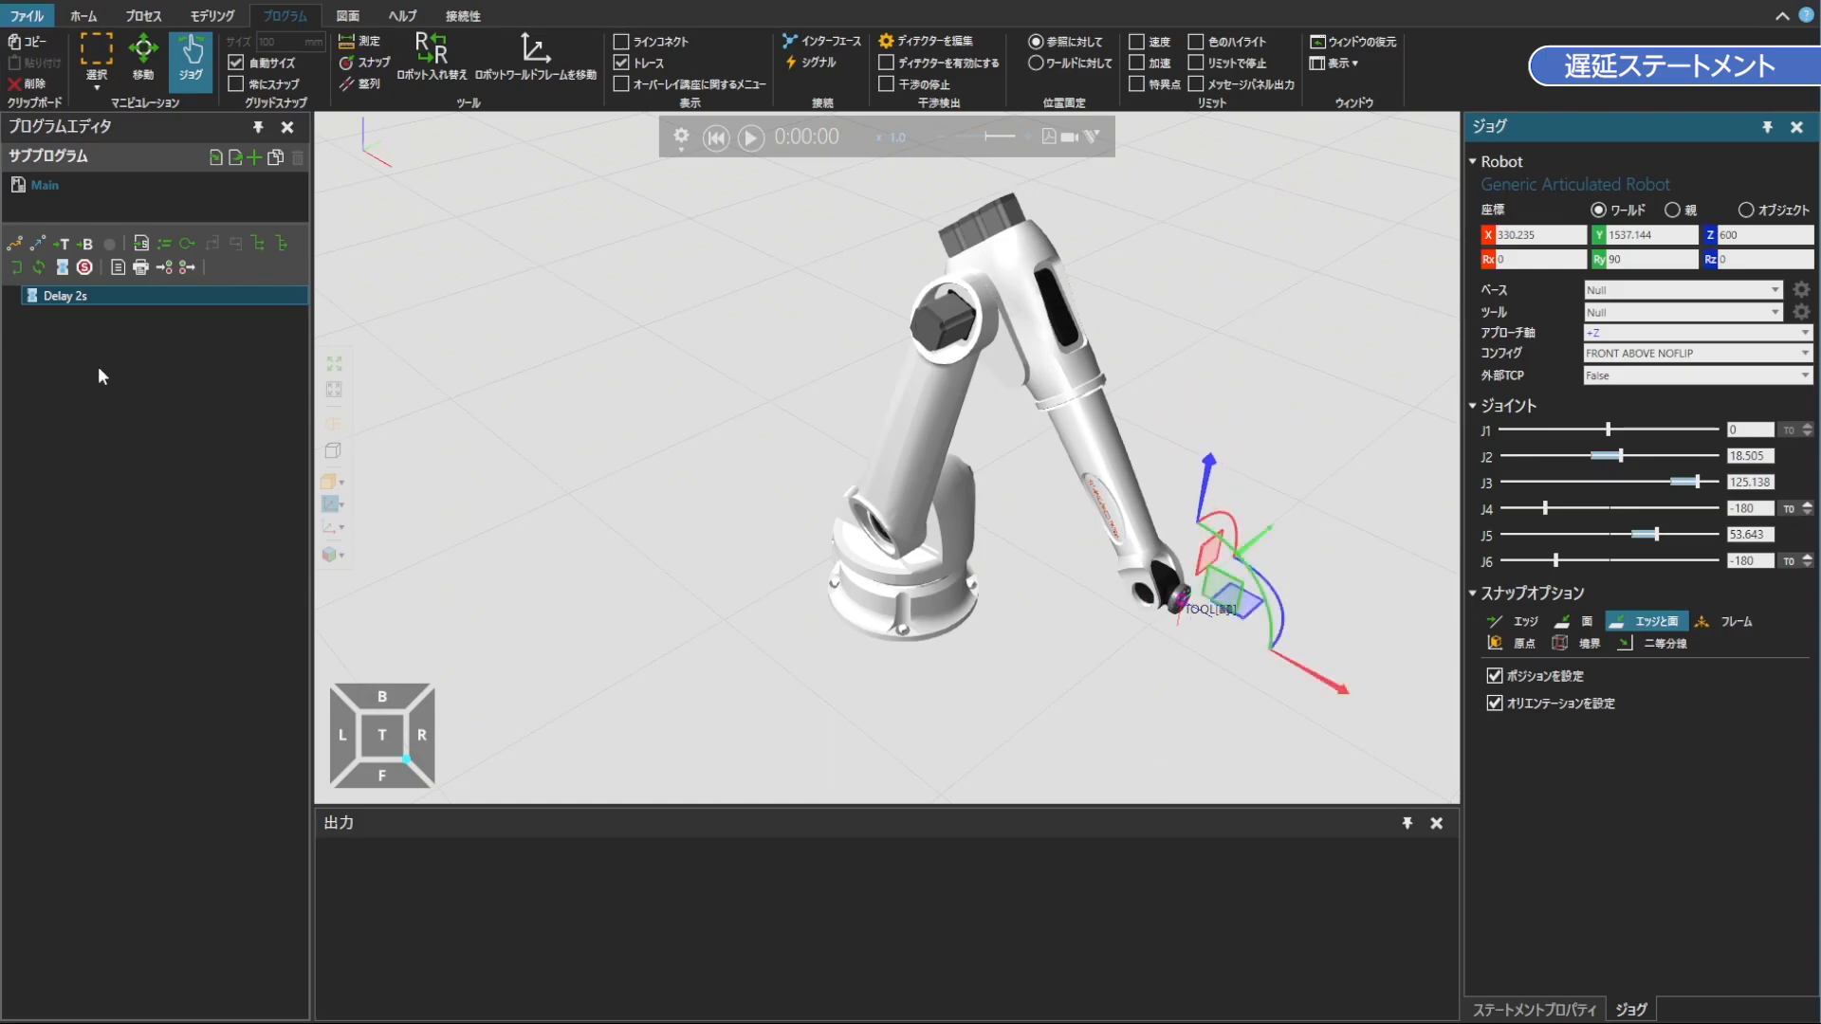
click(15, 244)
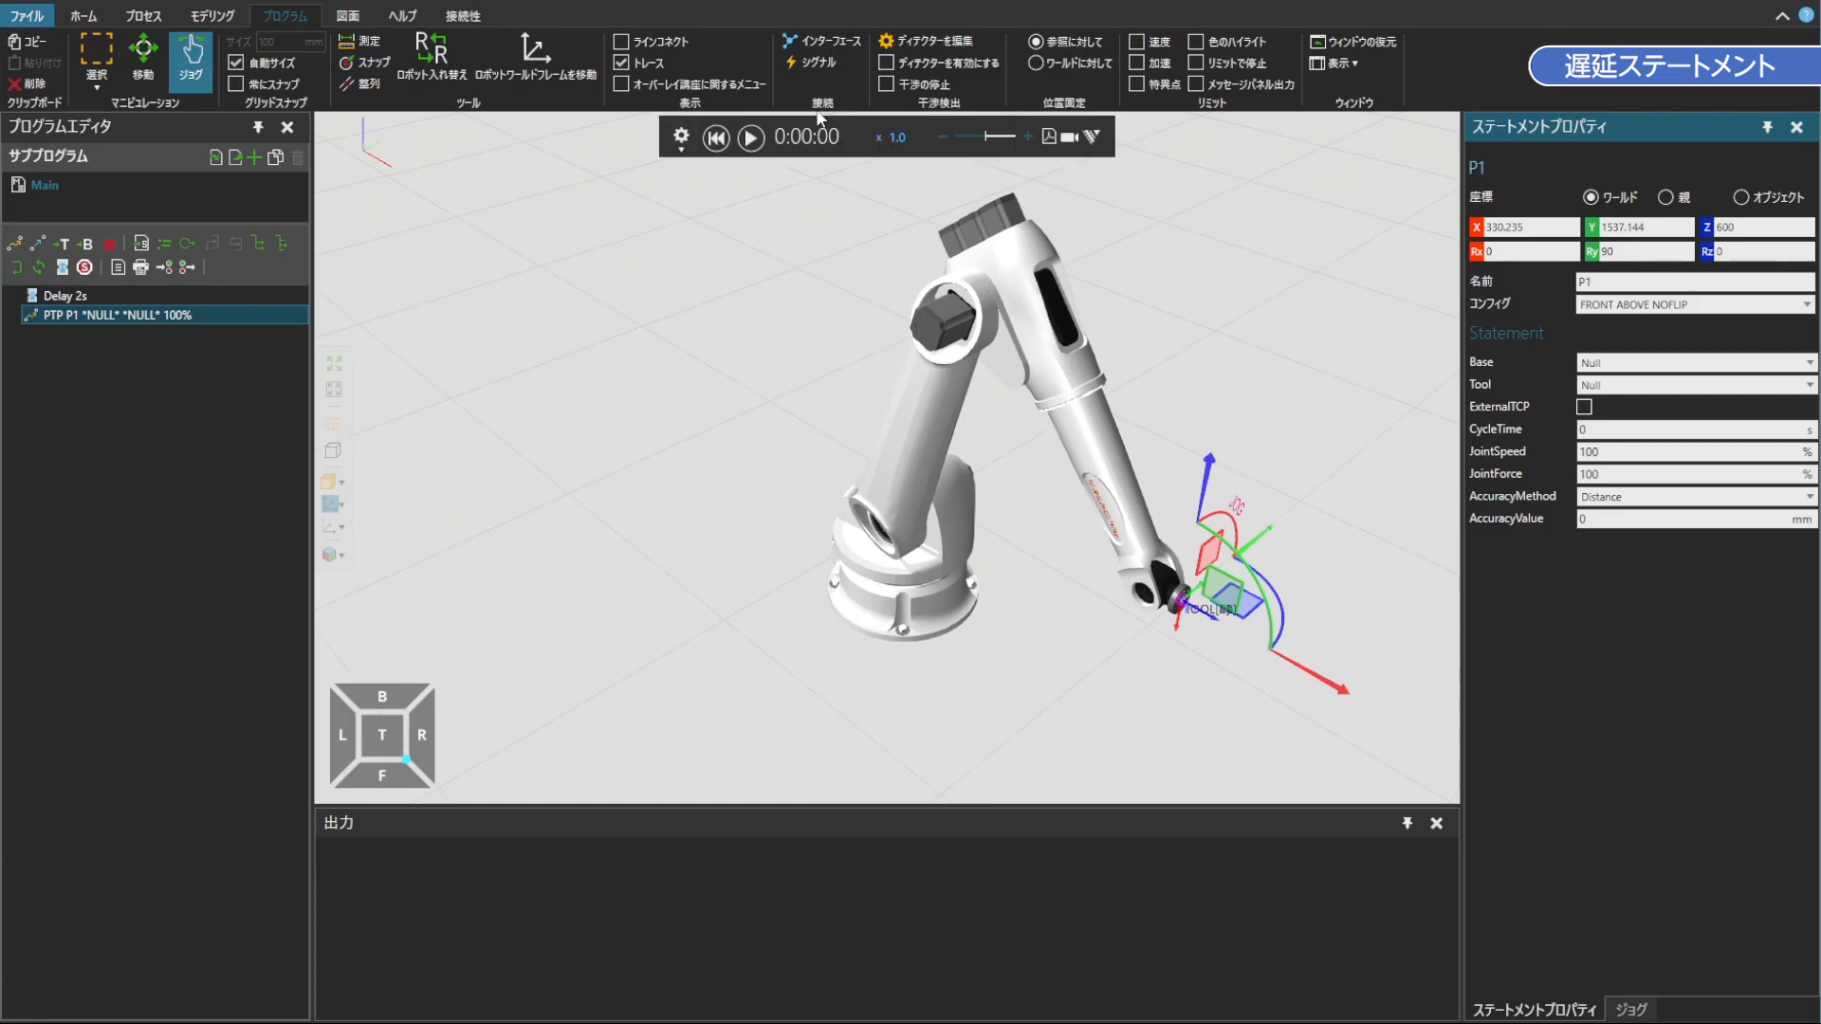
Reset and run the simulation twice to check the delay before the robot's PTP motion, resetting it at the end
click(718, 138)
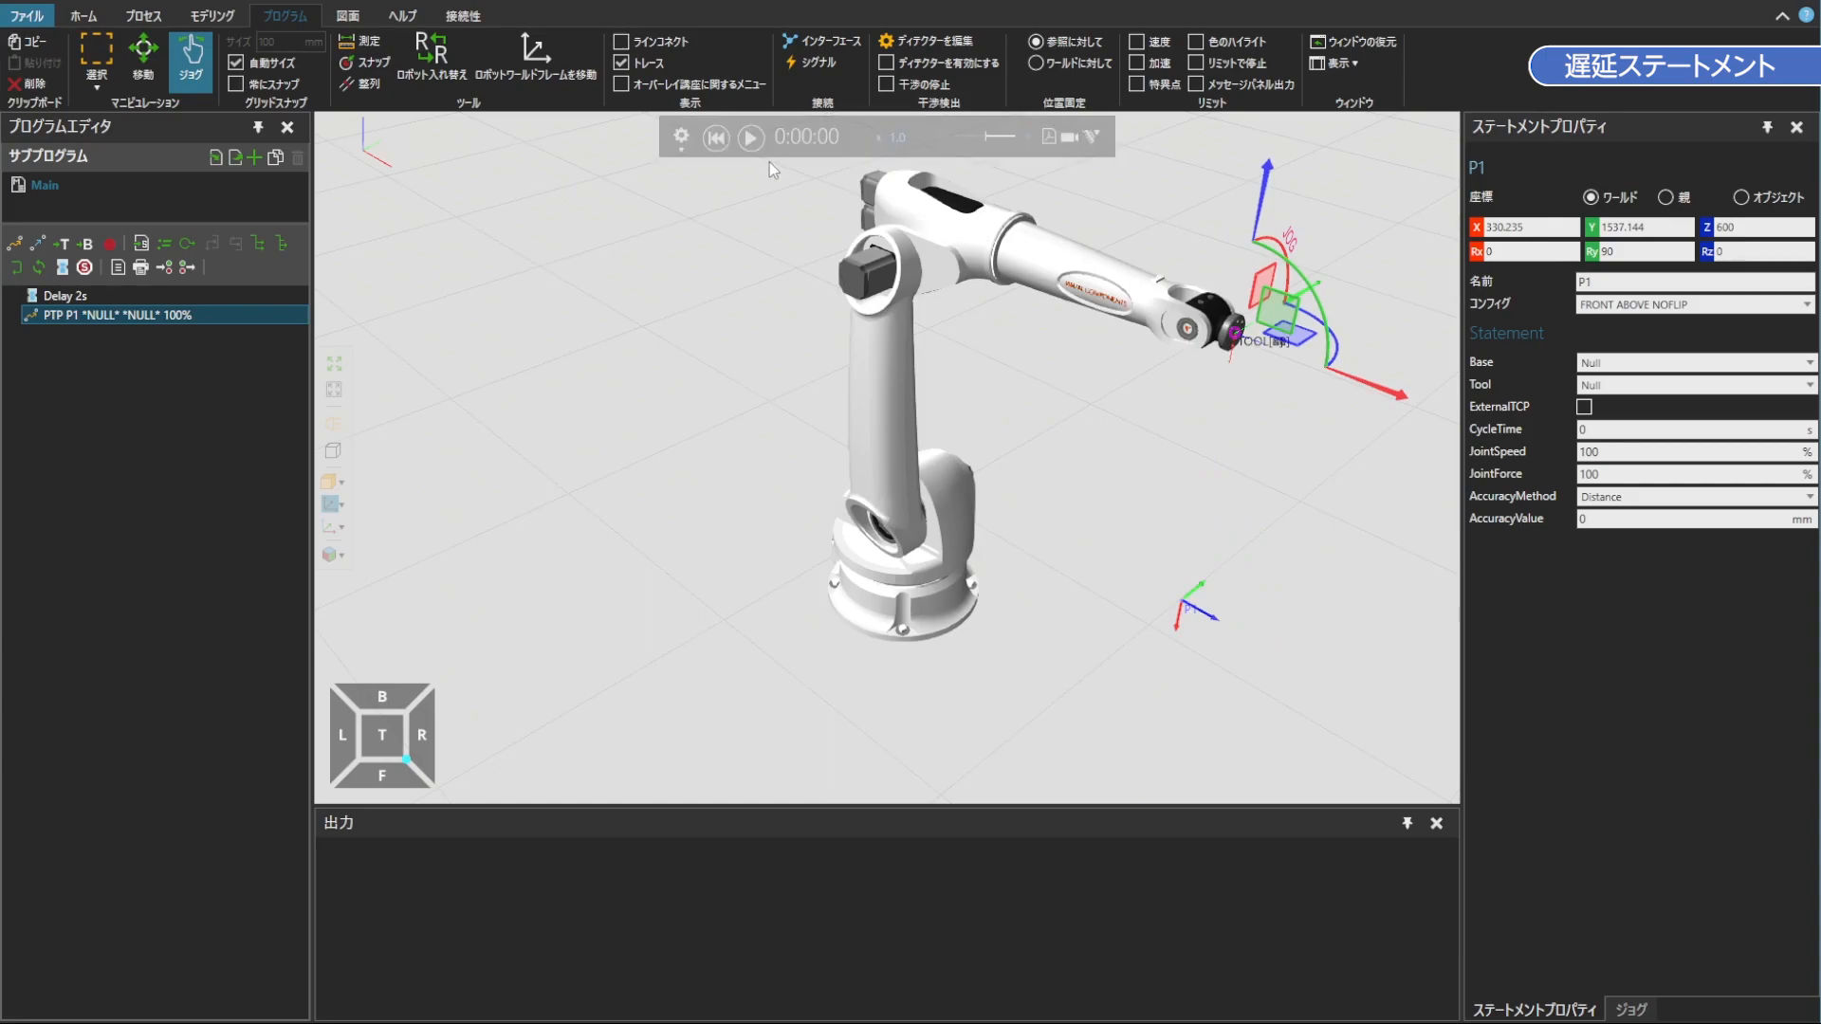
click(750, 139)
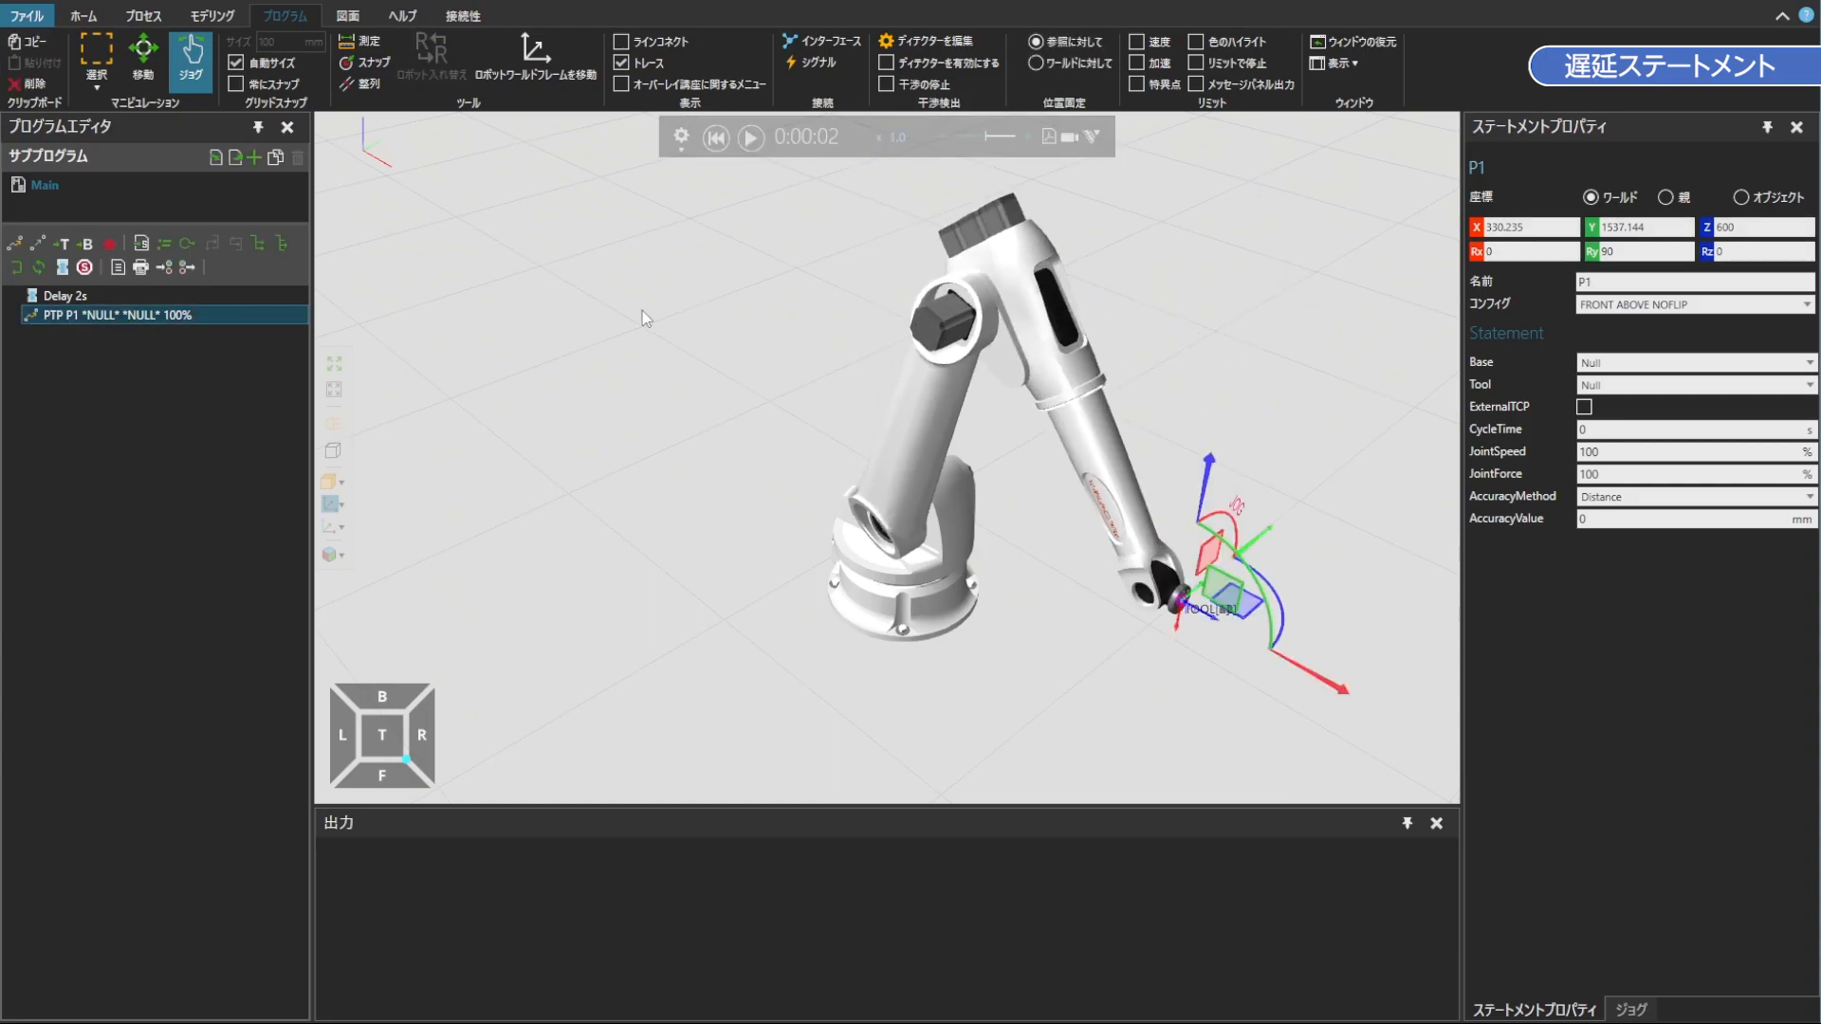
click(716, 139)
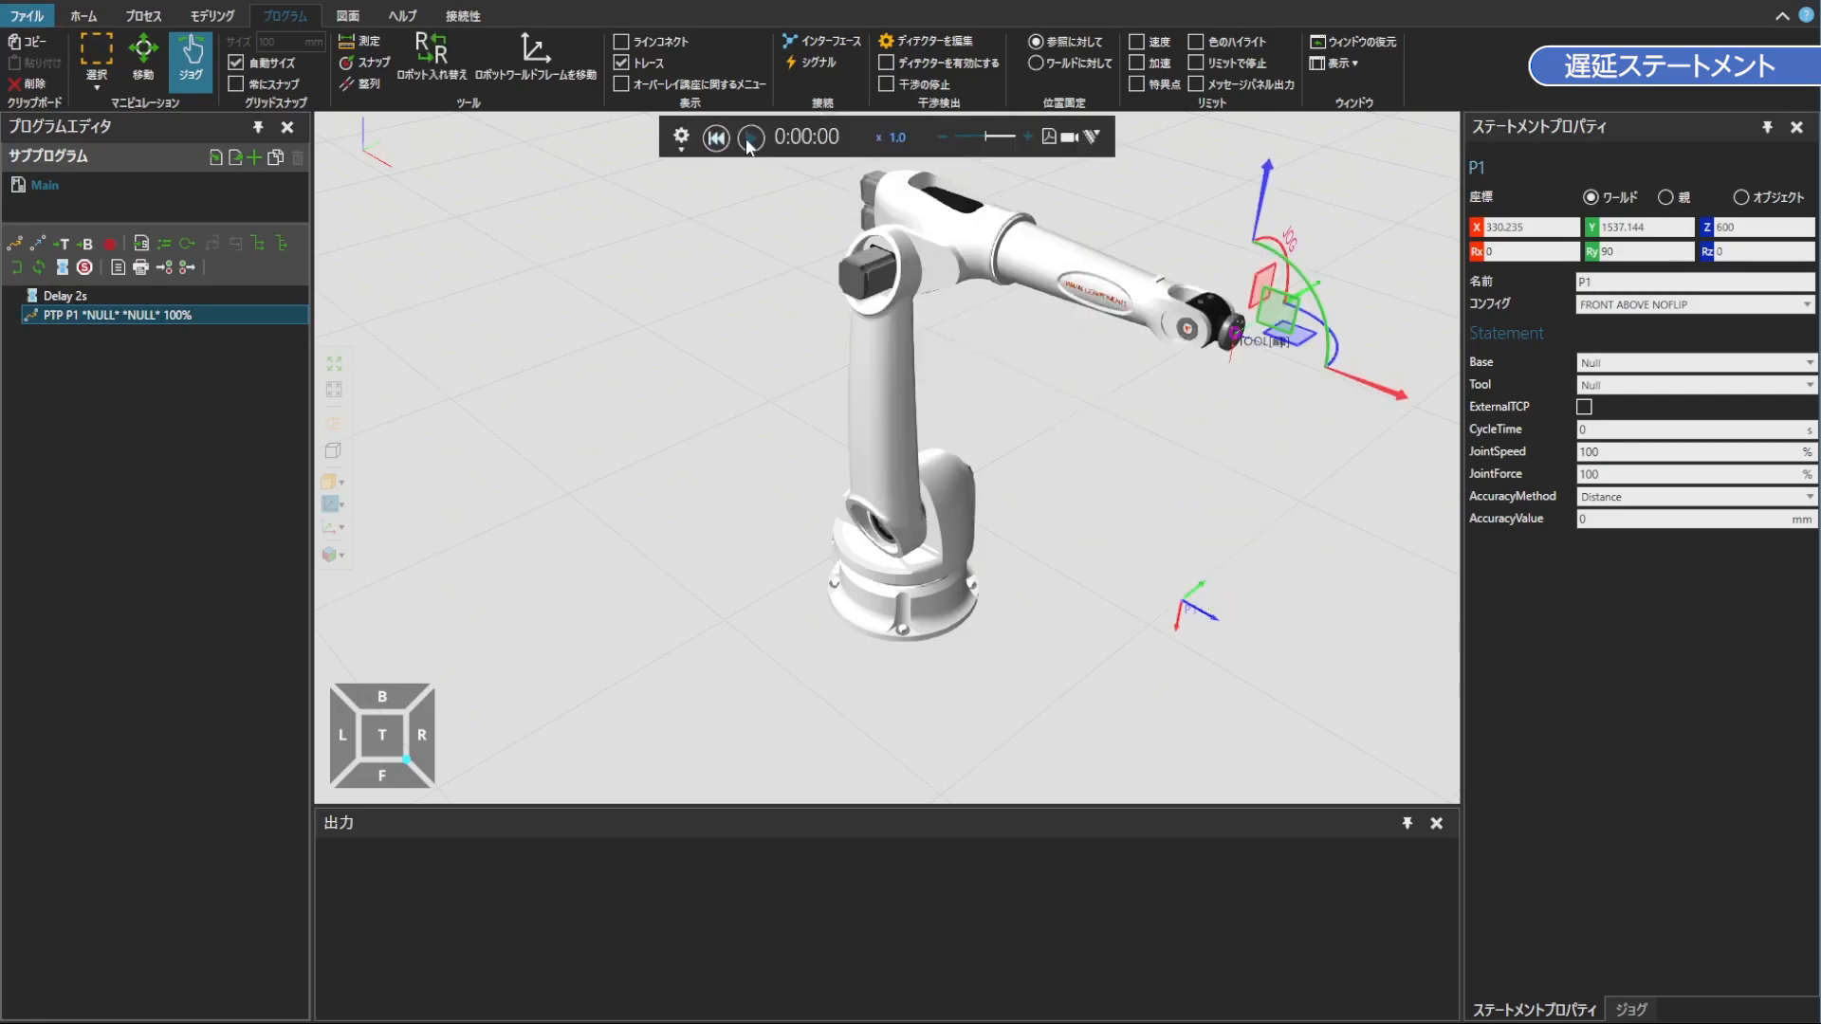
click(750, 139)
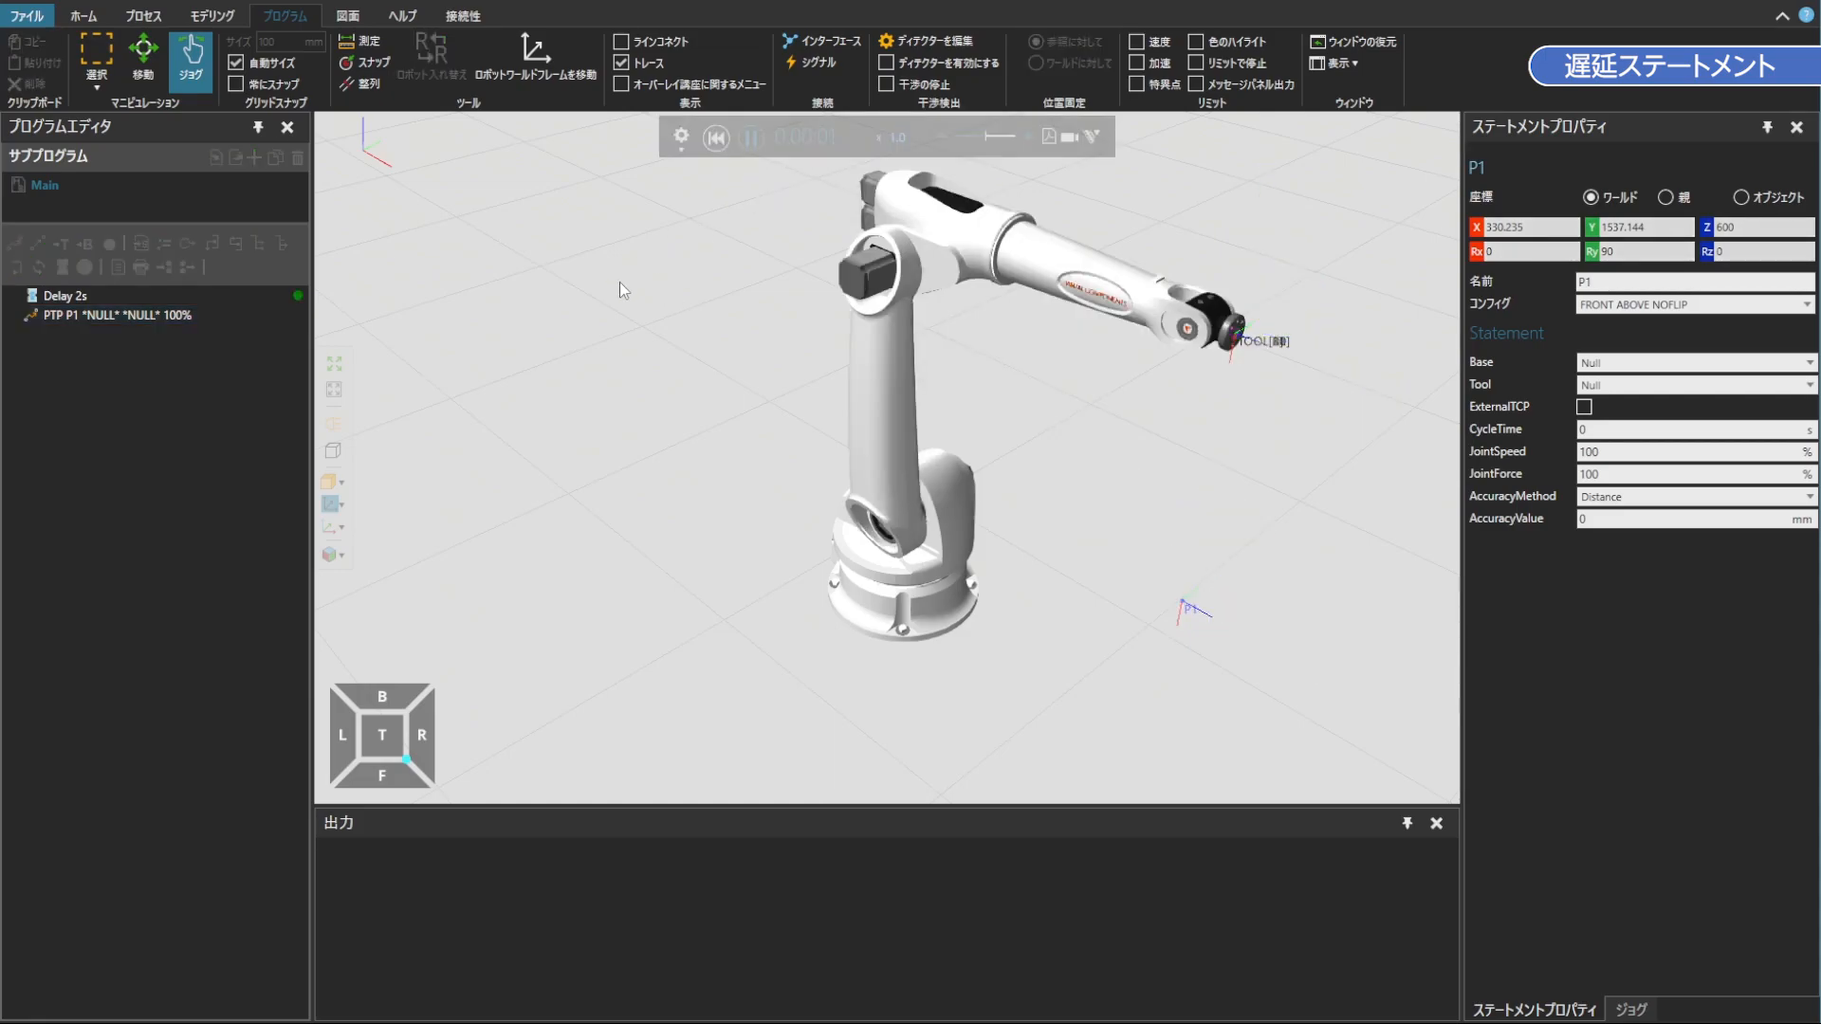
click(717, 139)
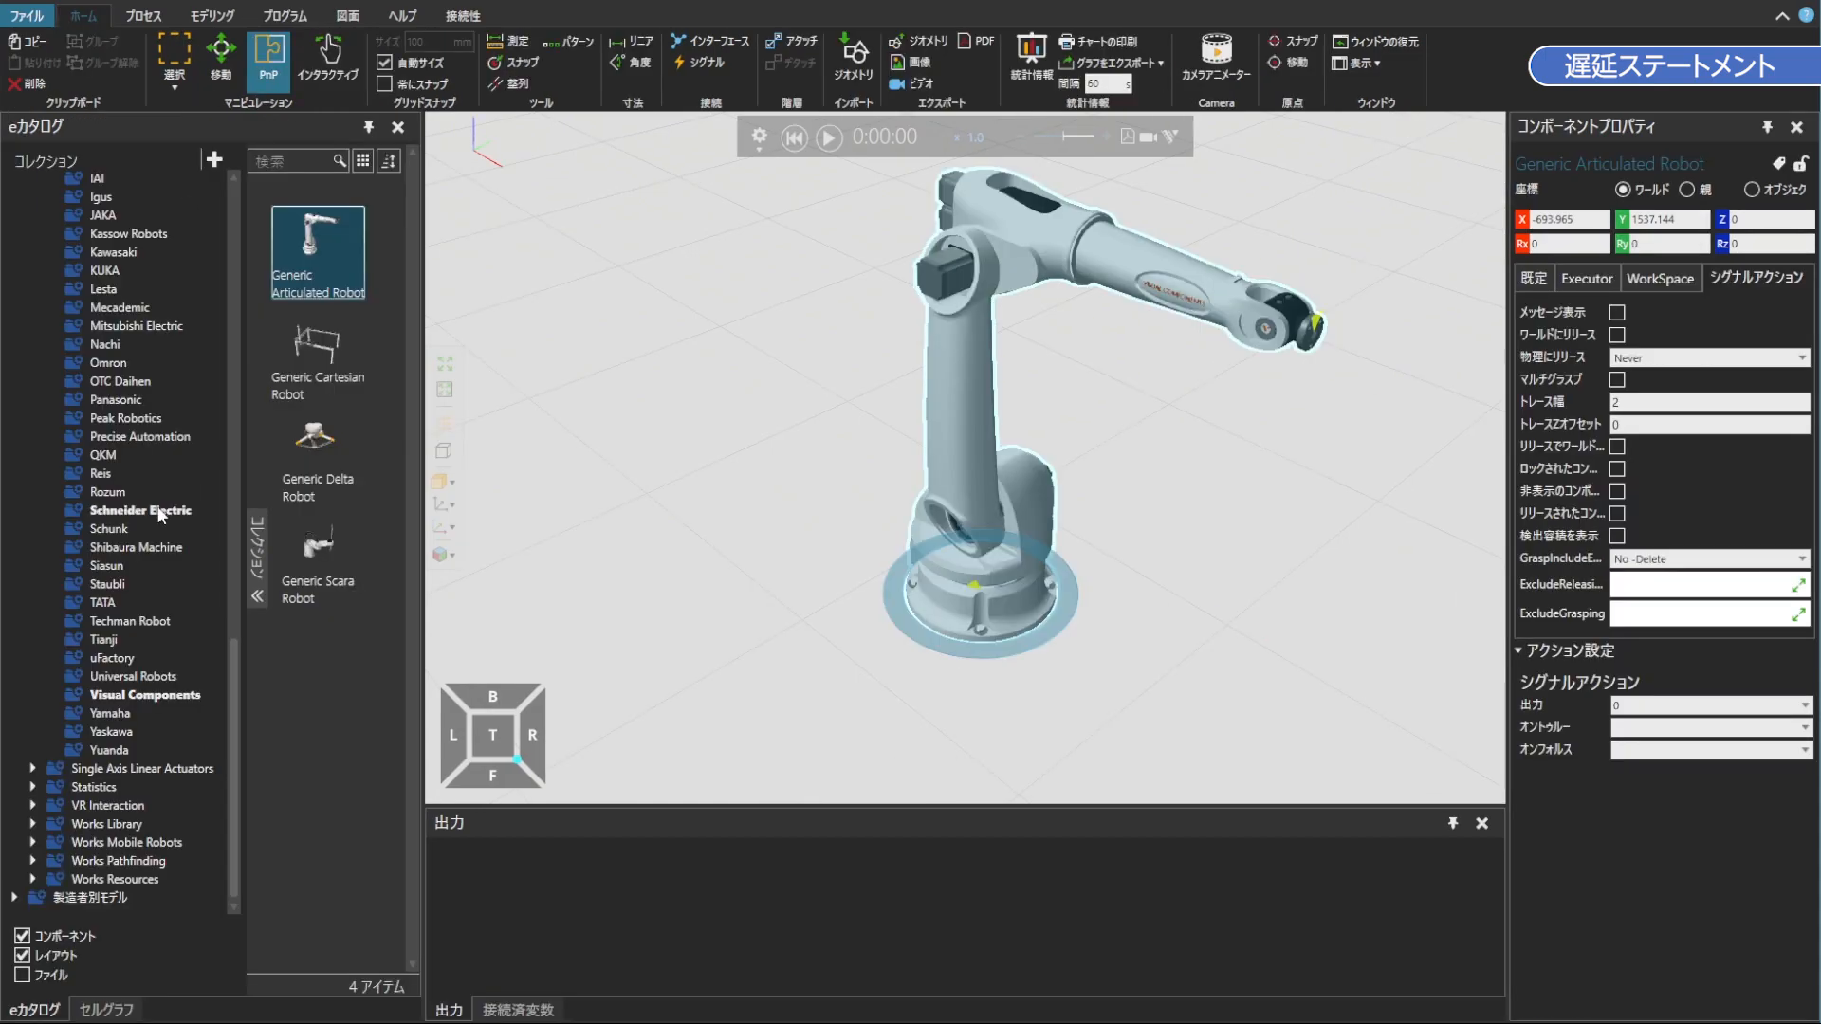
Add a Basic Feeder from the Visual Components feeder models and place it in the open area beside the robot
scroll(156, 504, up, 10)
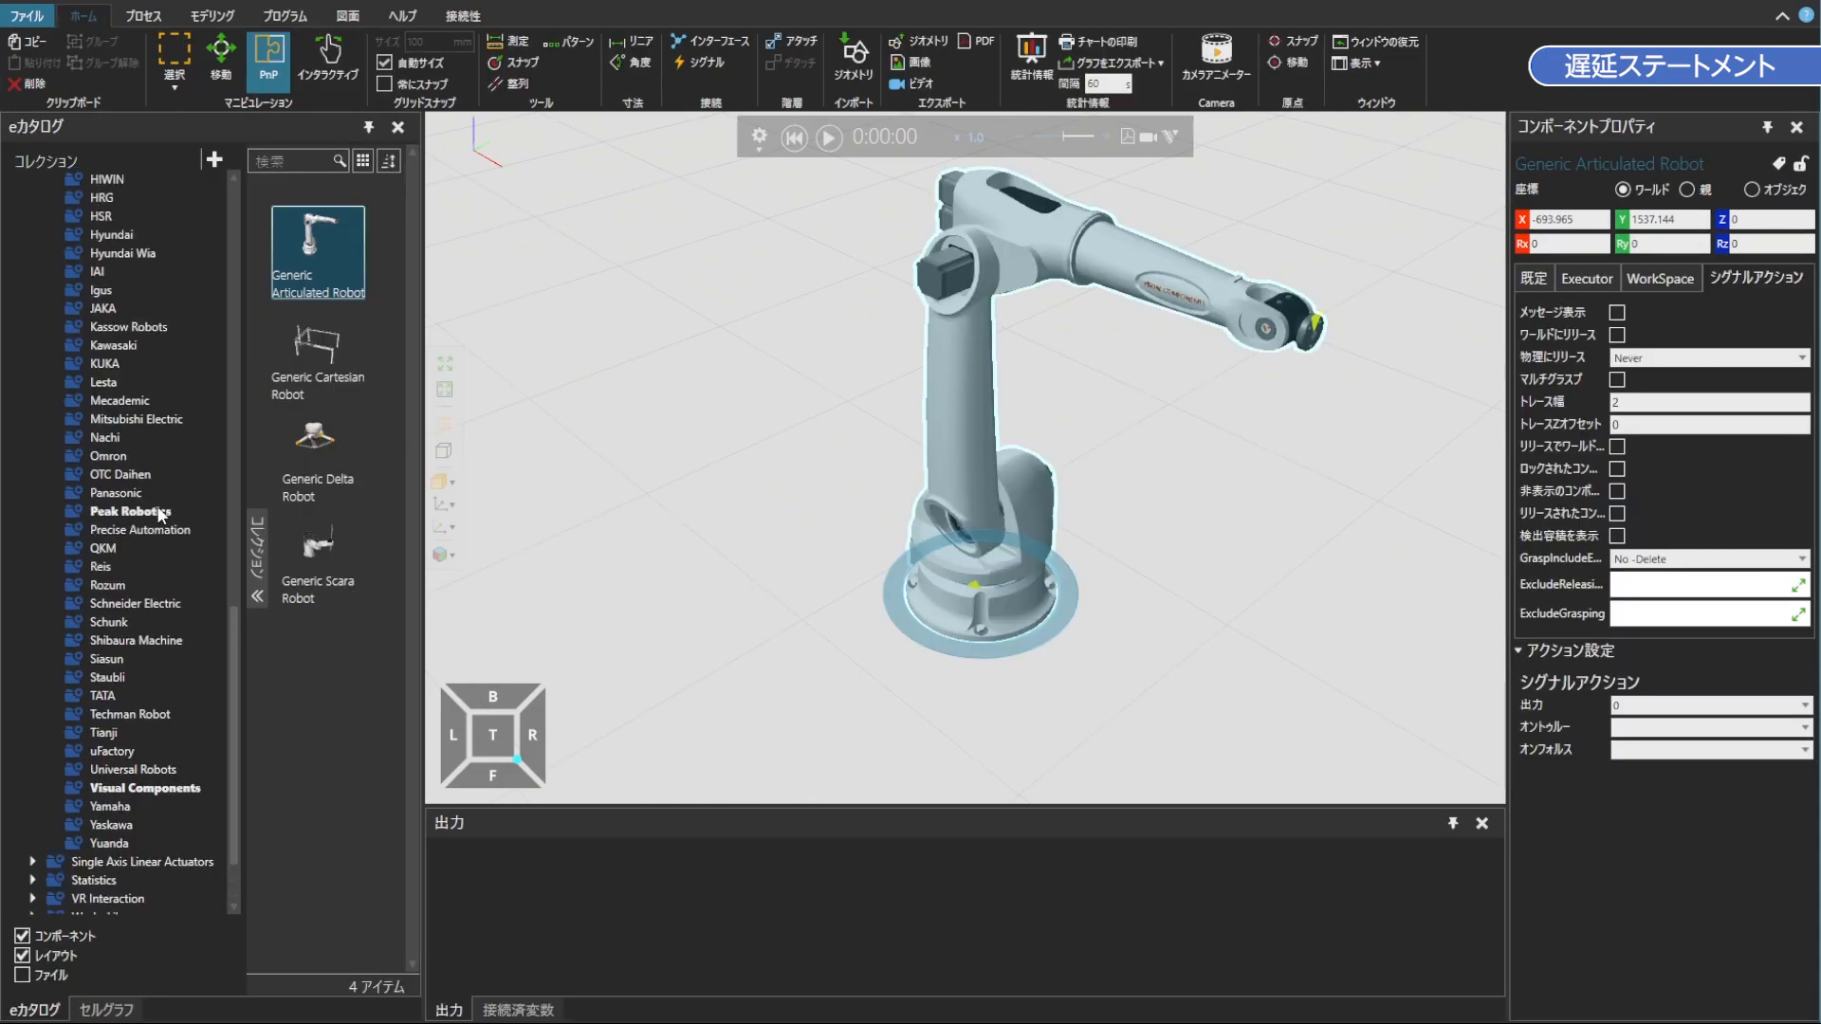
scroll(156, 505, up, 12)
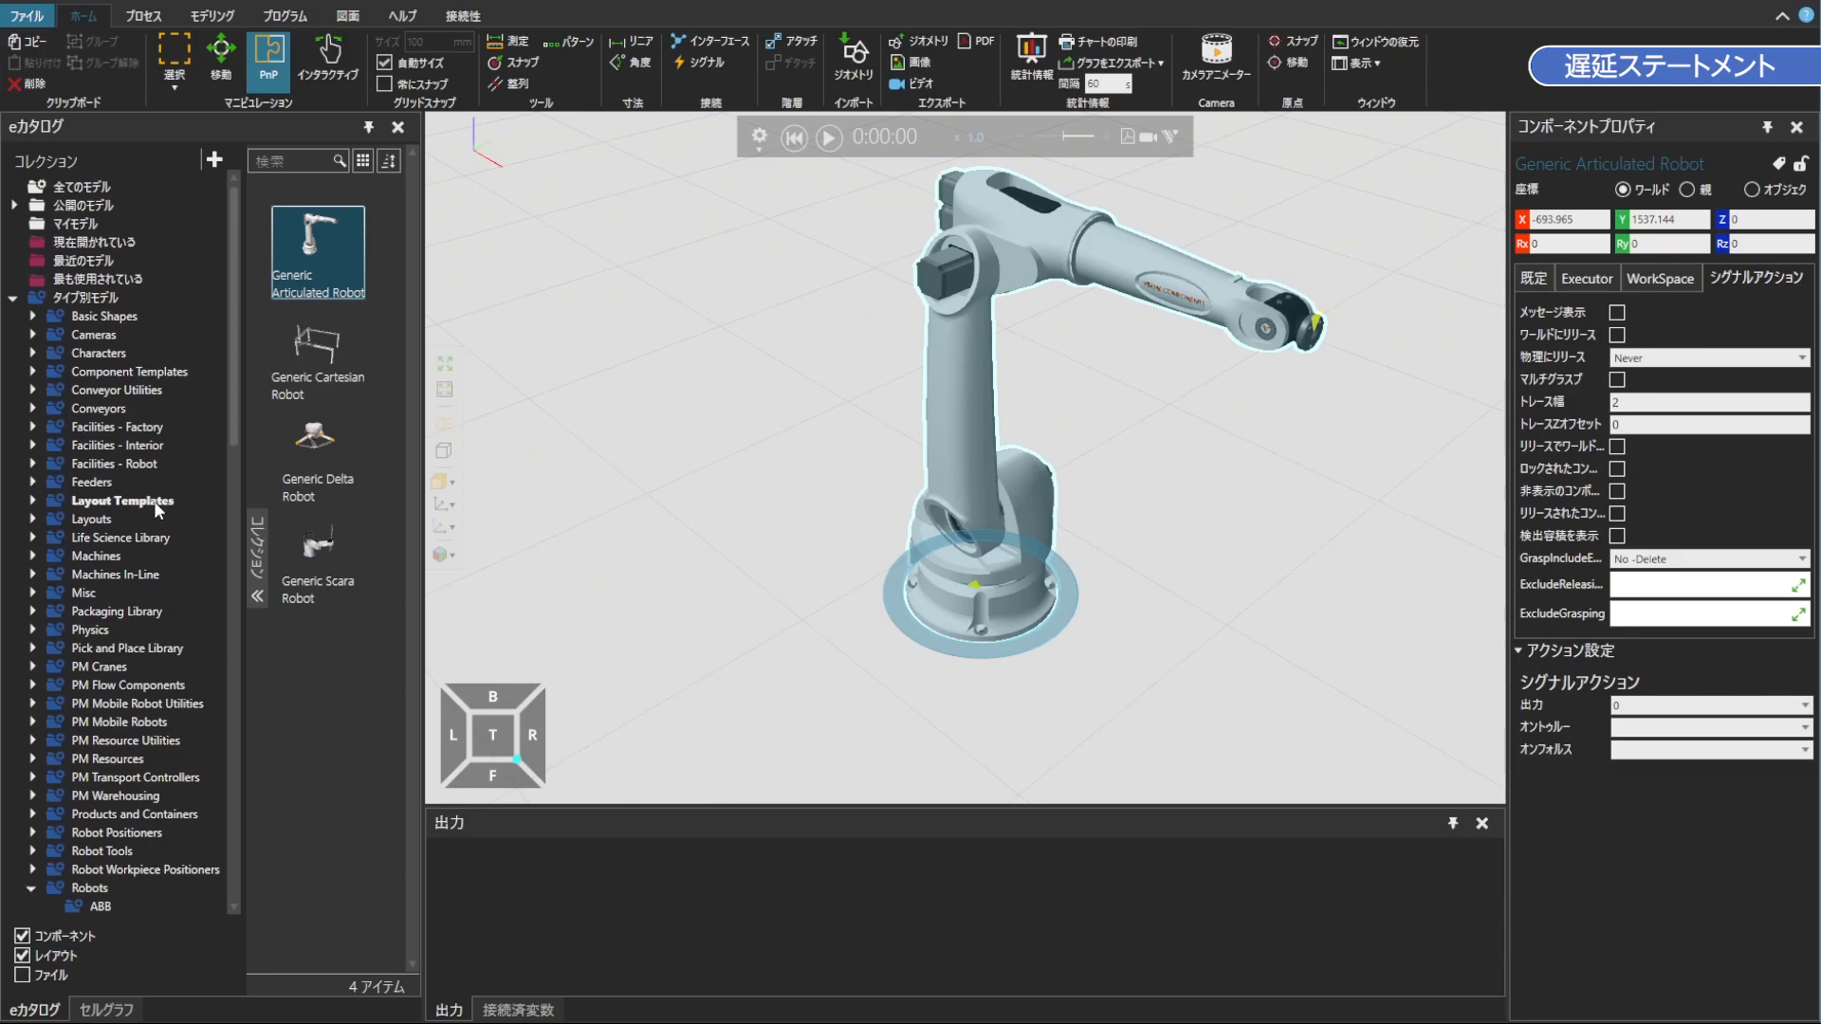
click(32, 483)
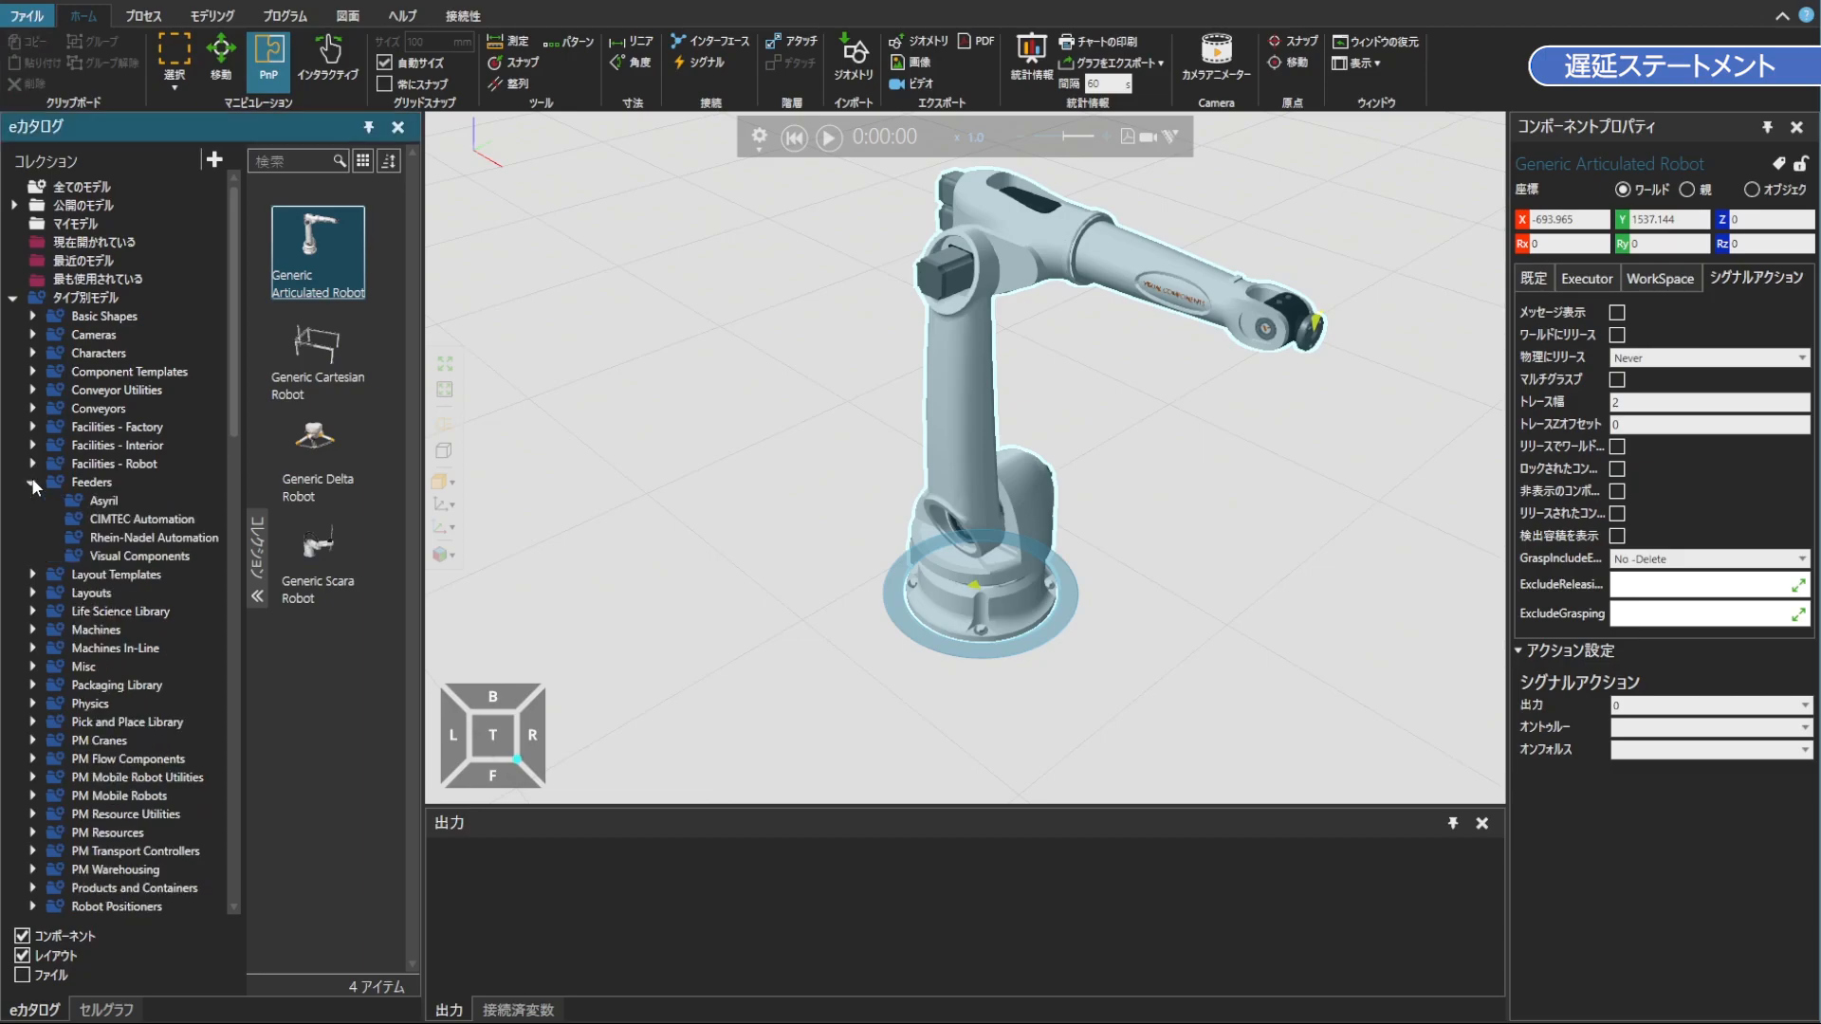
click(104, 556)
drag(319, 330, 557, 374)
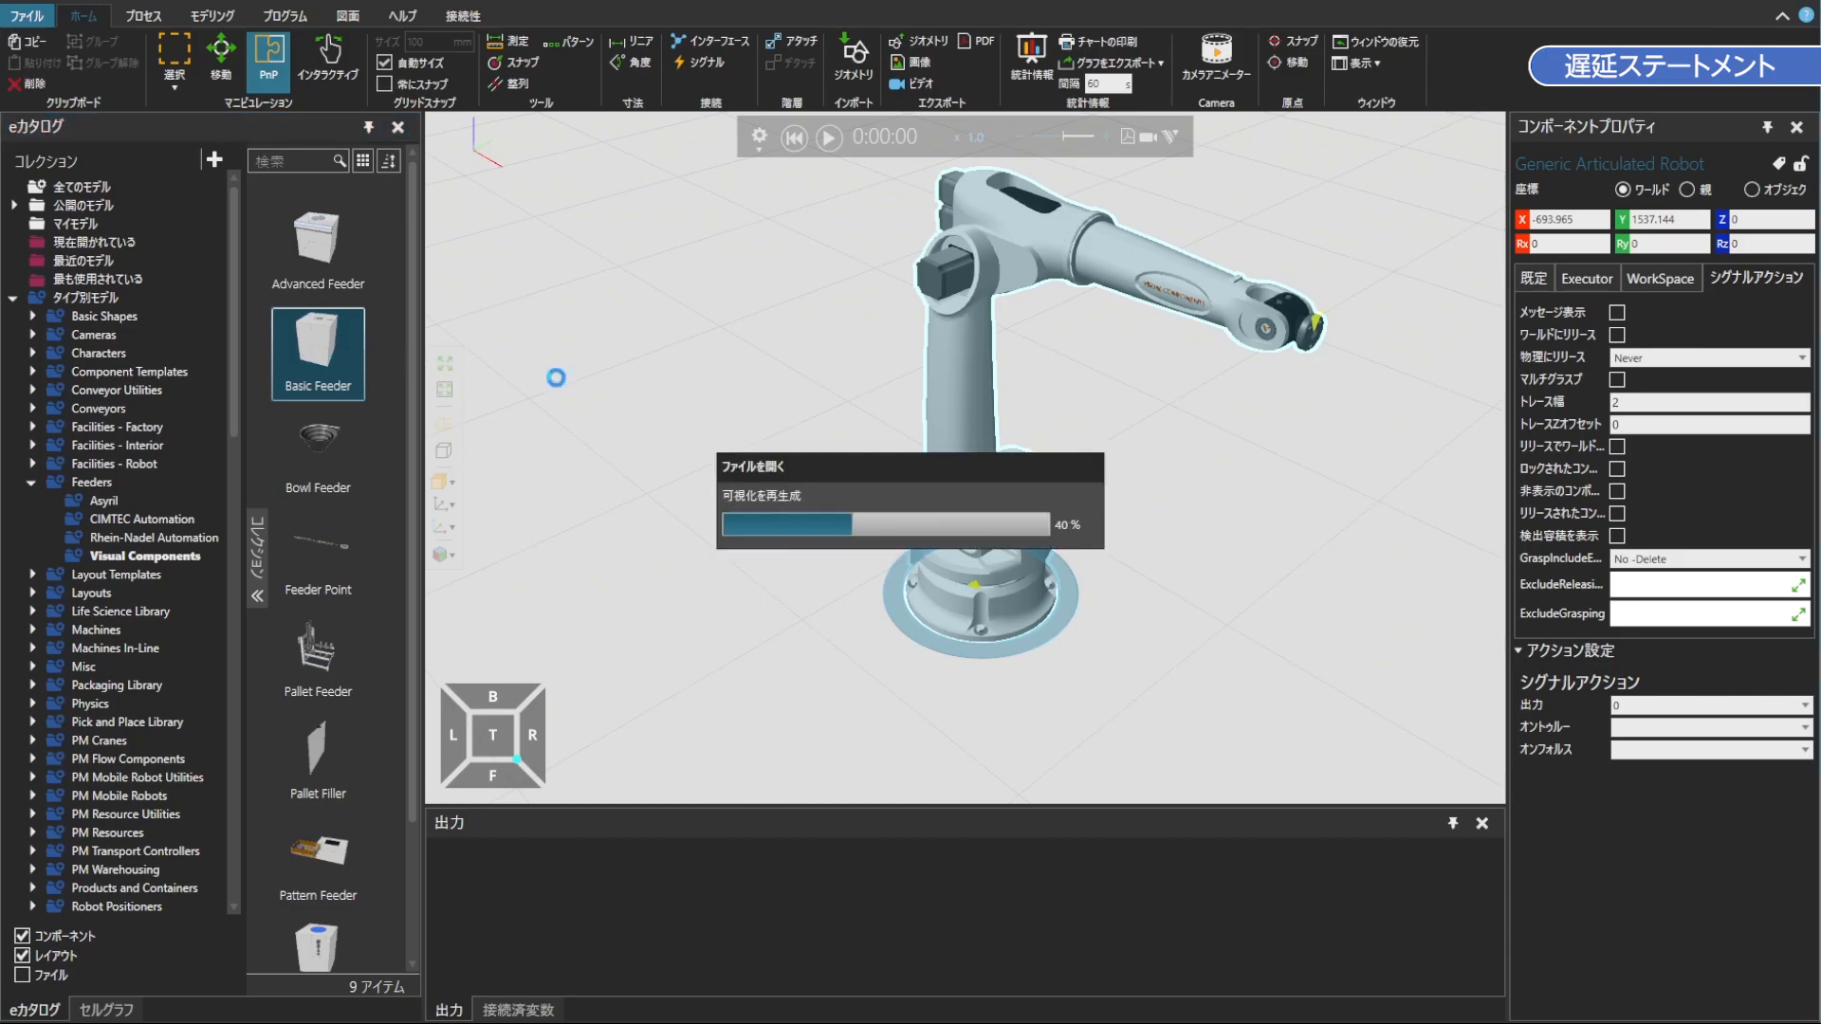
drag(579, 254, 611, 389)
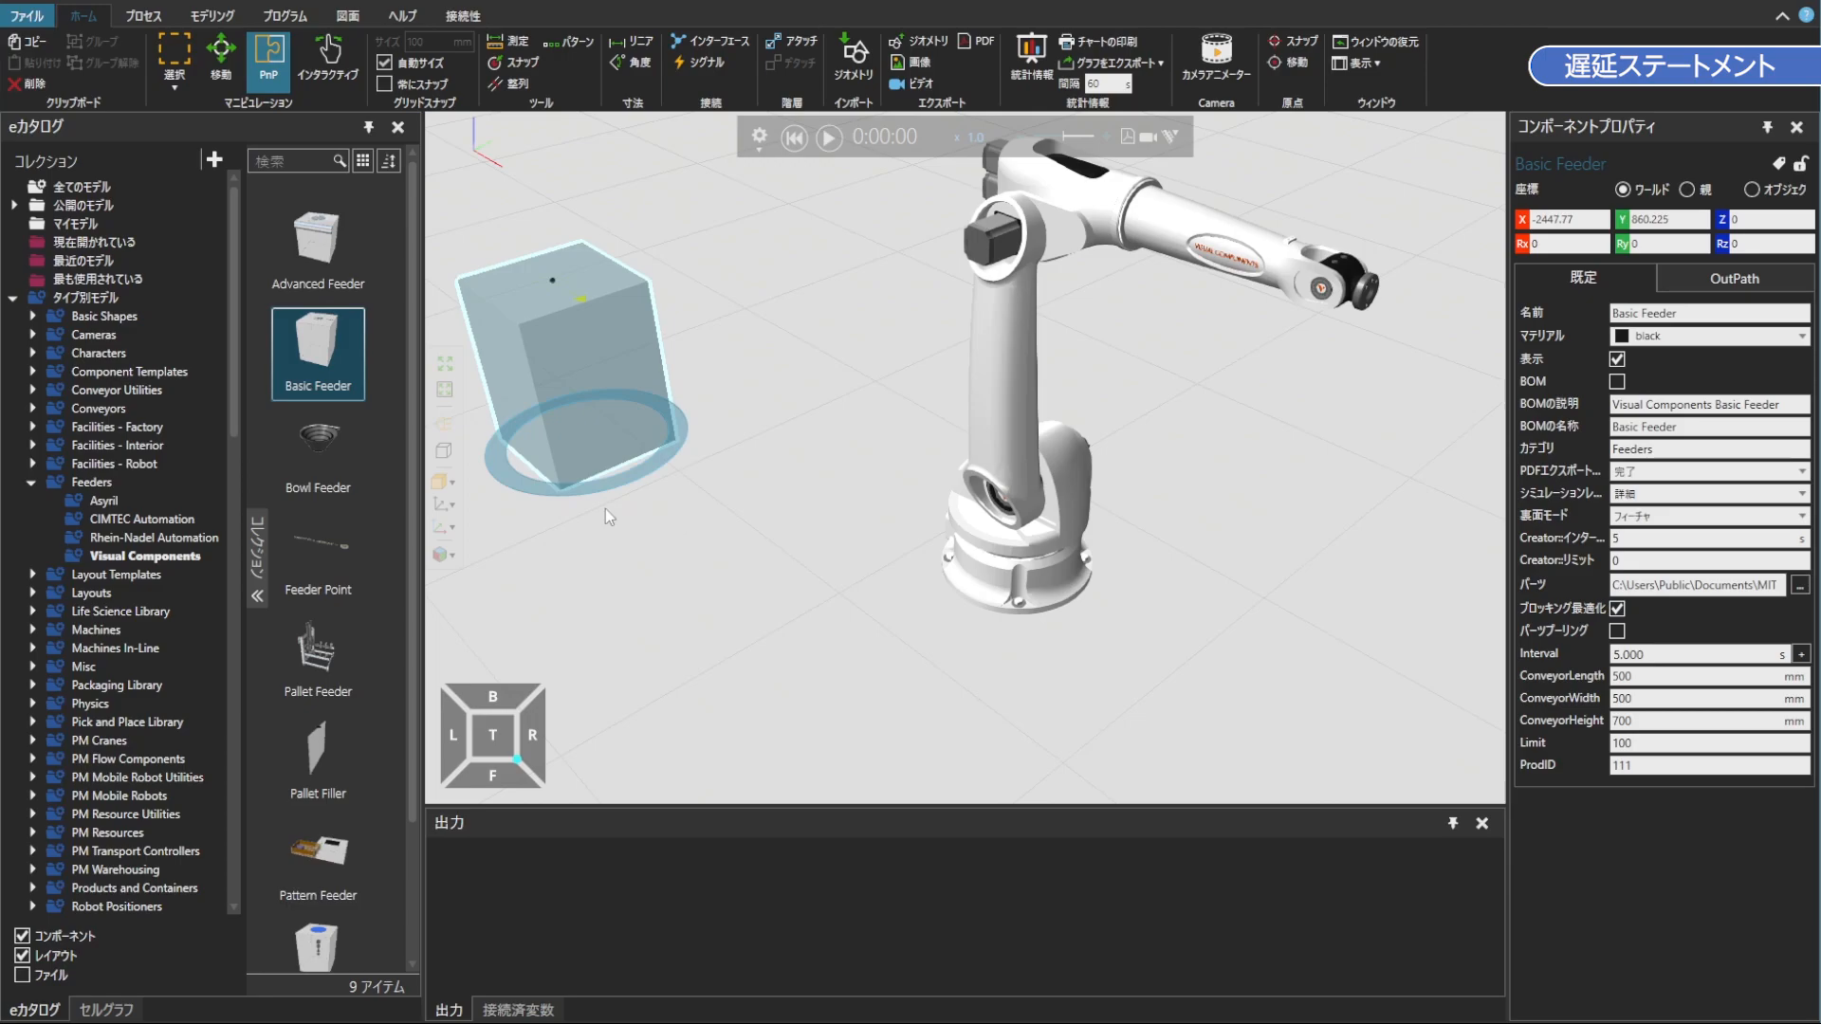
Add a Conveyor from the Visual Components conveyor models in front of the robot and set its preset to Roll Conveyor
click(33, 408)
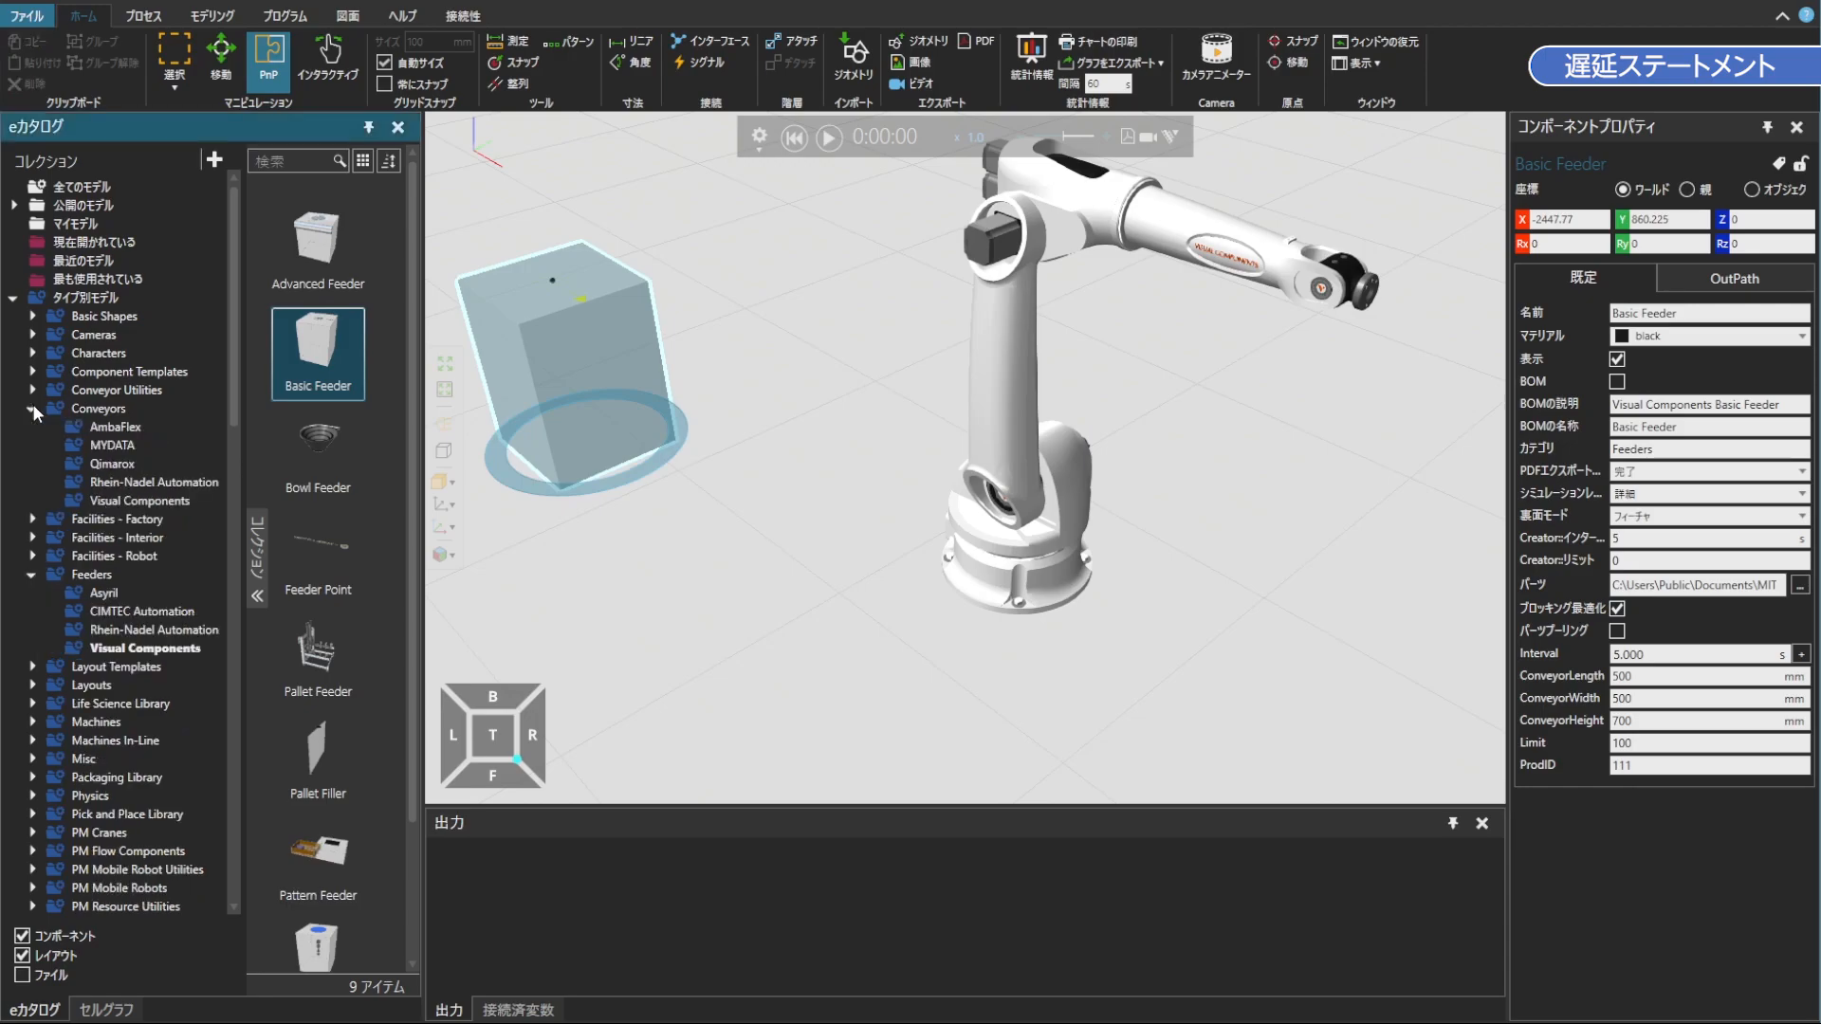
click(133, 501)
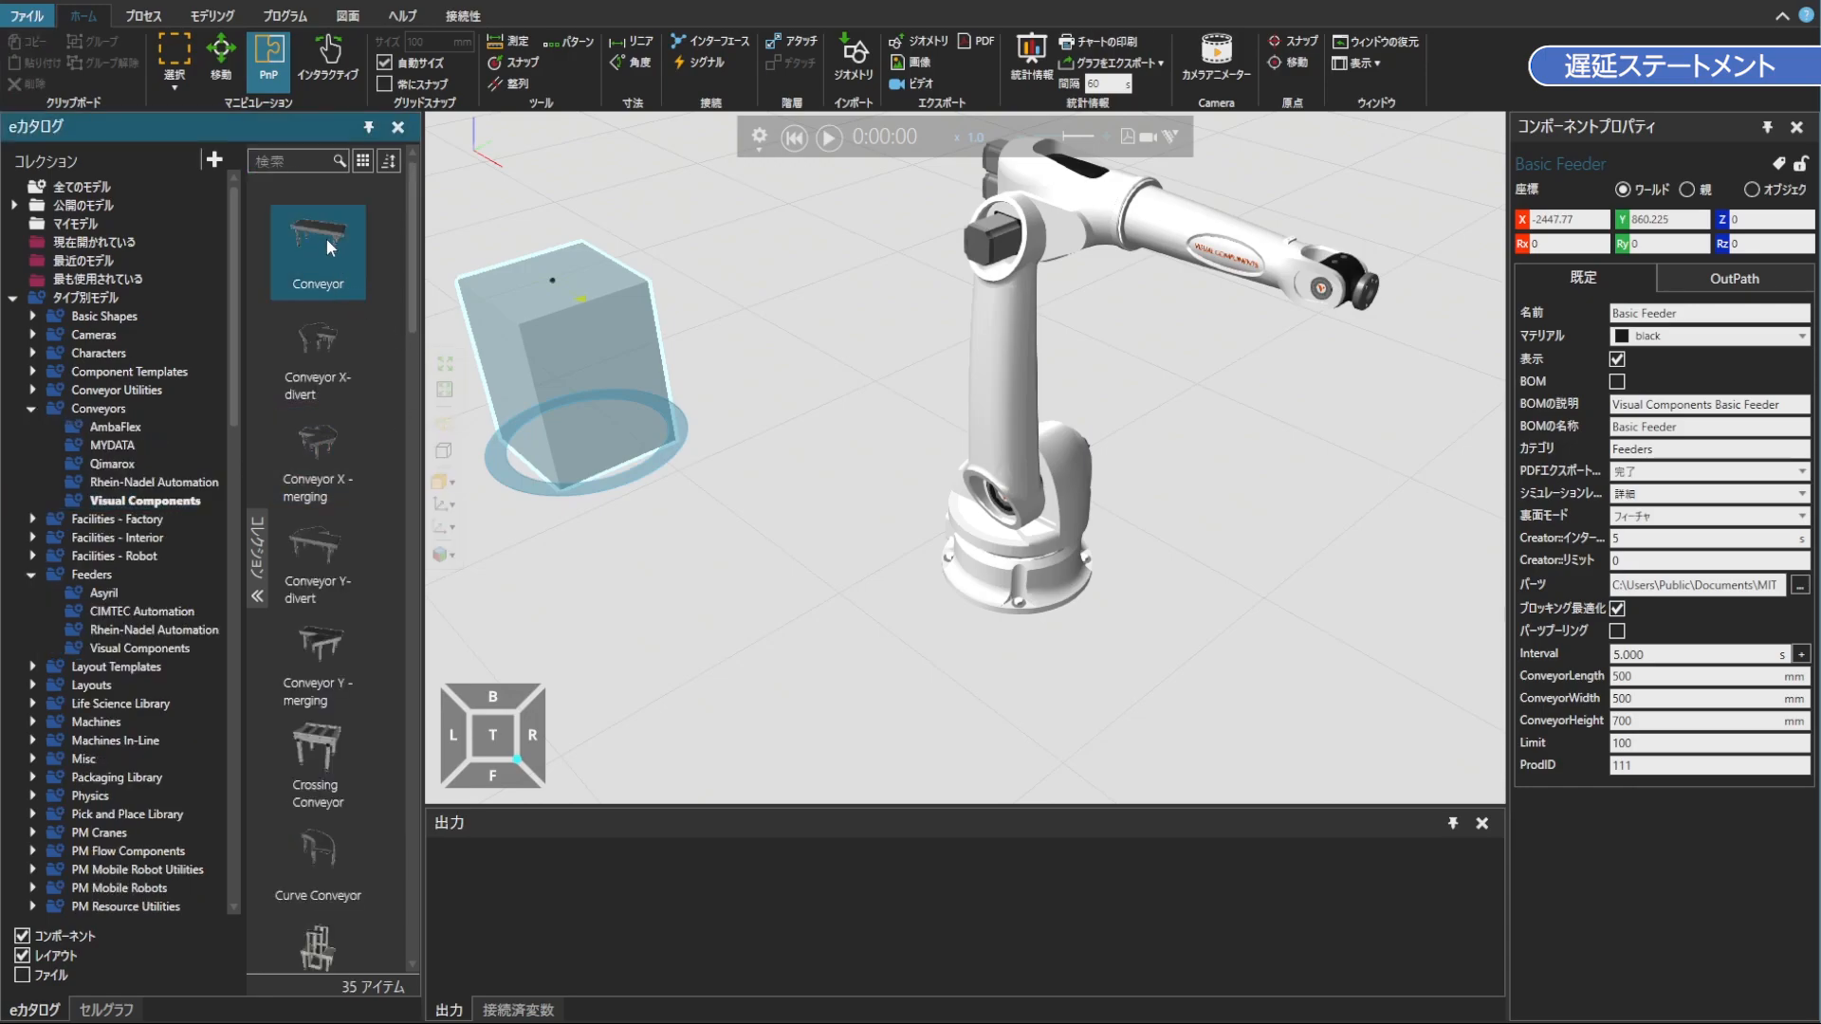
drag(326, 237, 757, 585)
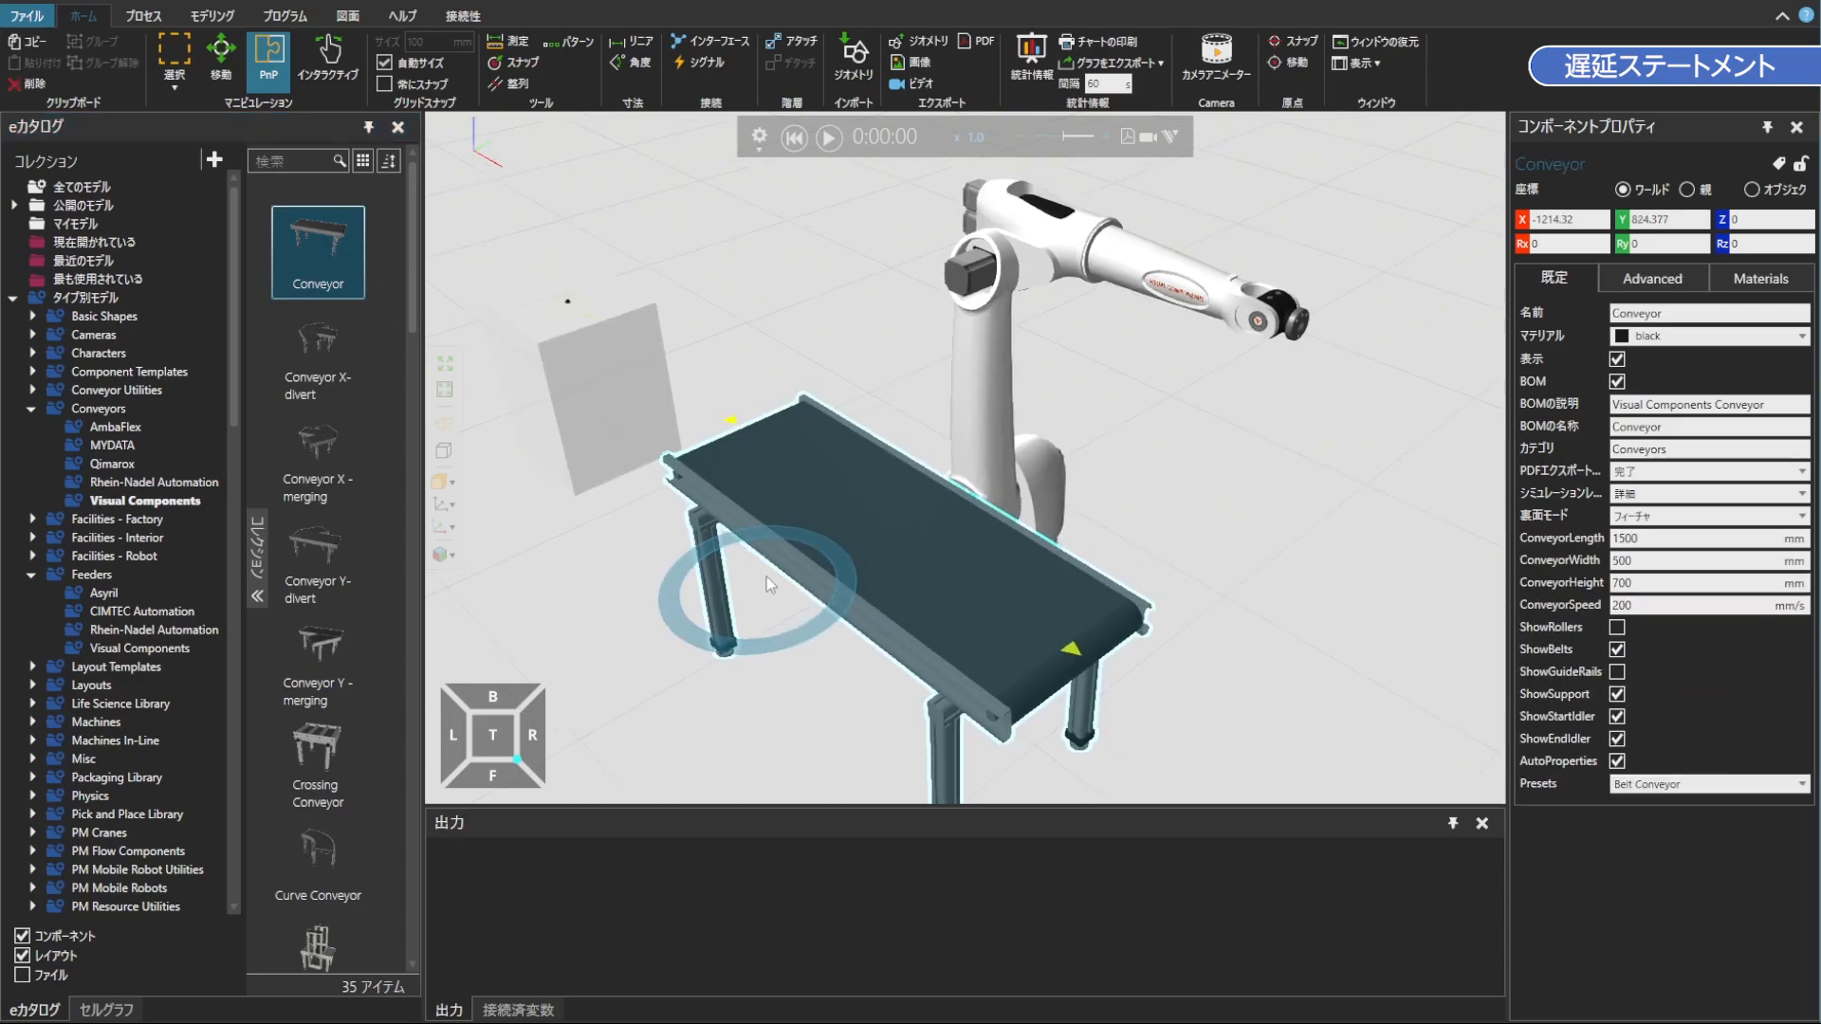
click(1698, 785)
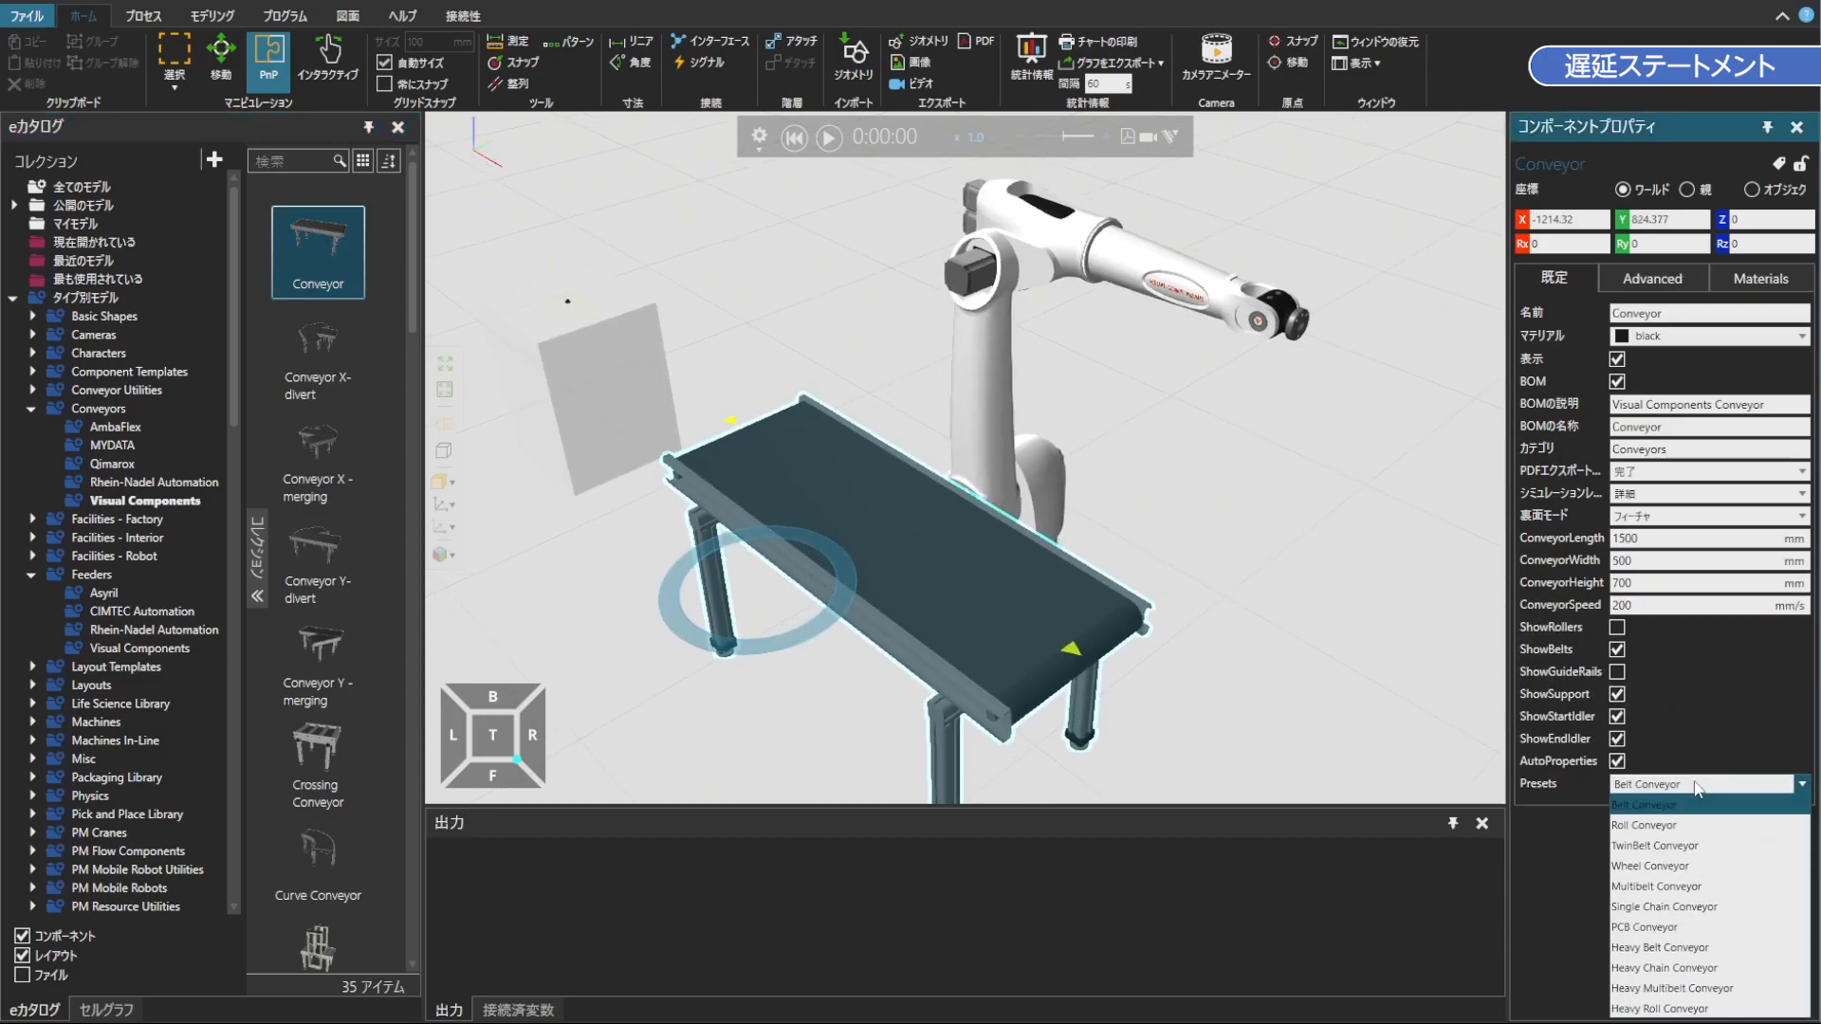
click(1662, 827)
Snap the roller conveyor's start onto the Basic Feeder's outlet
drag(1010, 616, 742, 492)
scroll(589, 506, up, 2)
right_drag(537, 490, 697, 615)
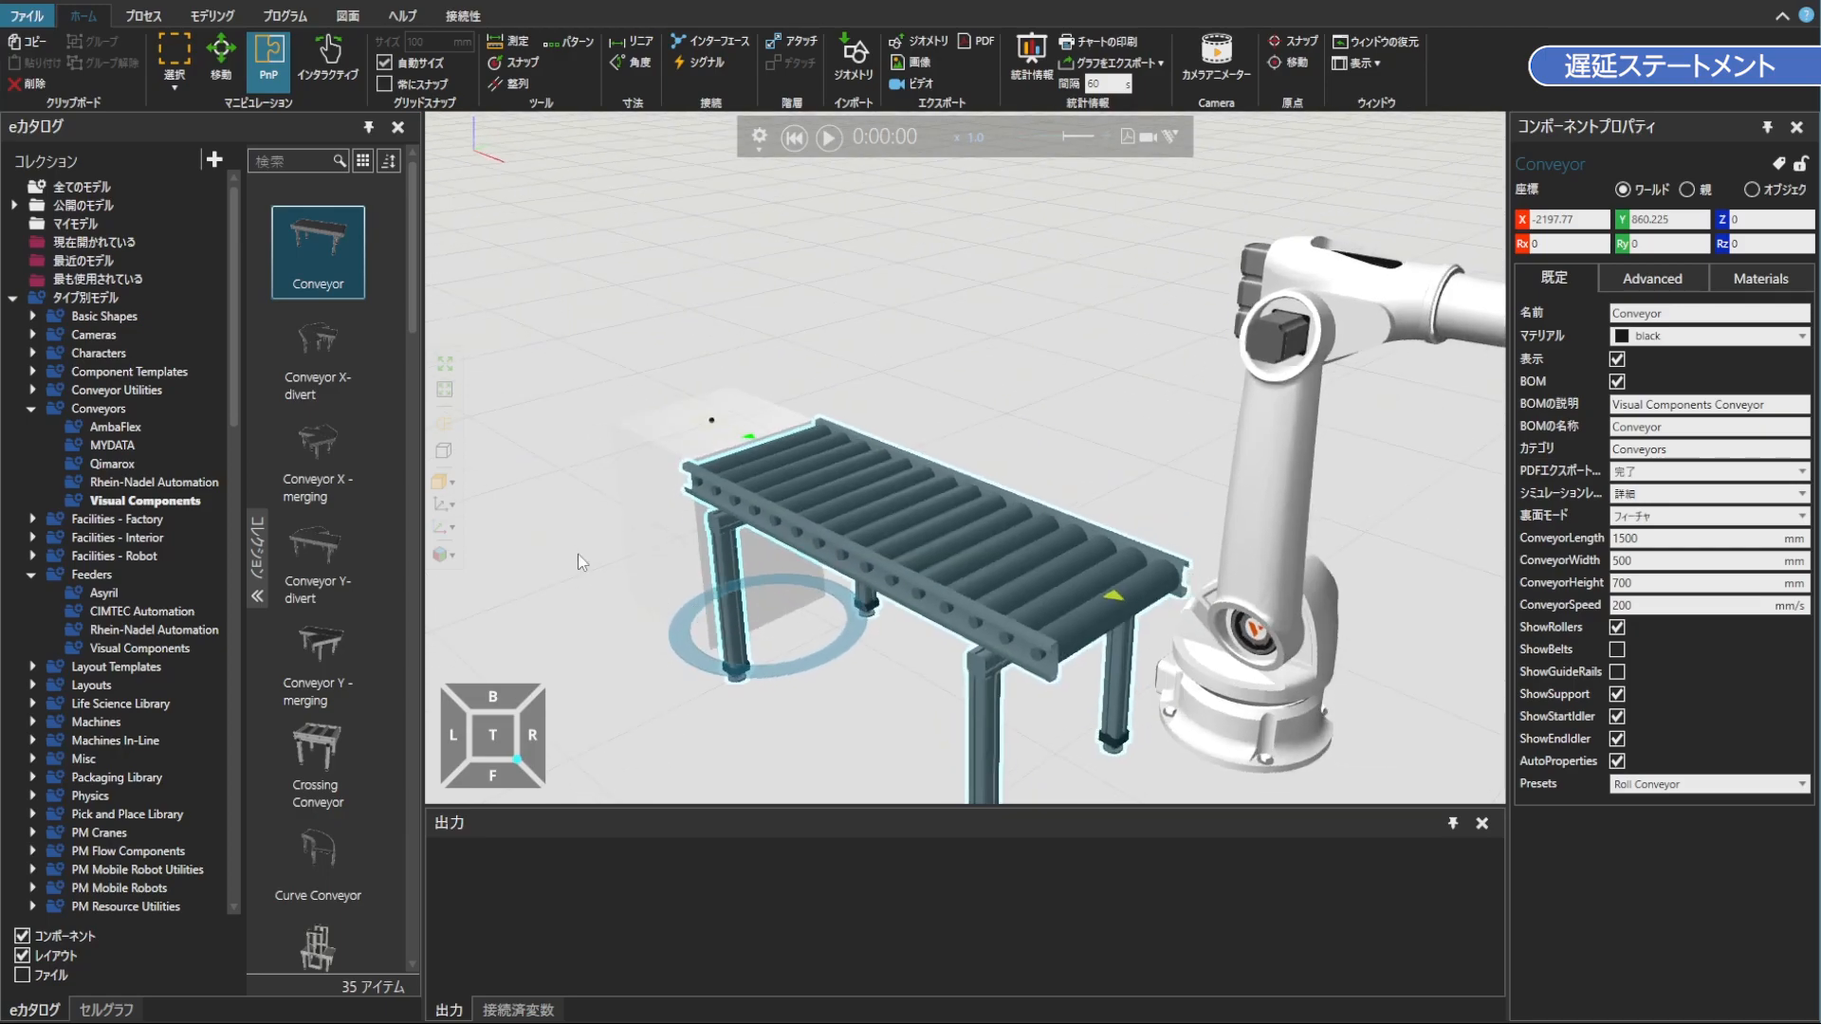
right_drag(601, 514, 601, 519)
click(601, 520)
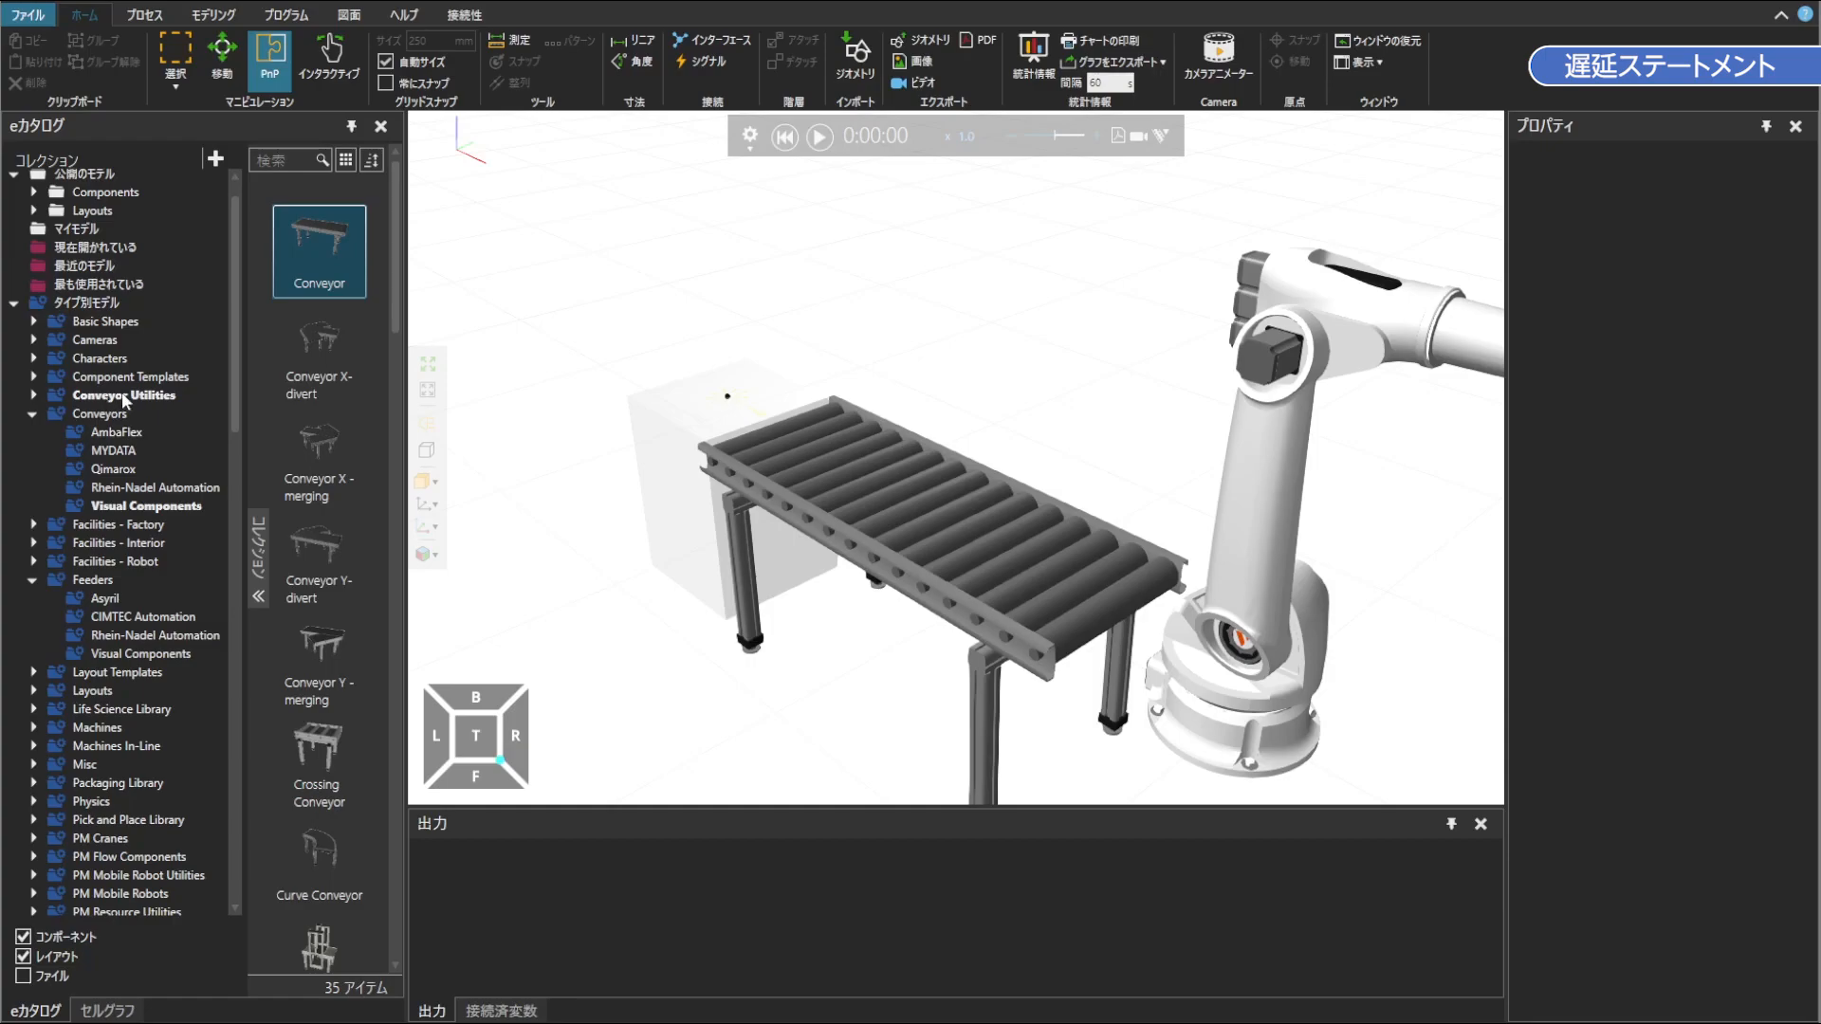
Add a Conveyor Motor from the Conveyor Utilities models and attach it to the conveyor at the feeder end
click(26, 394)
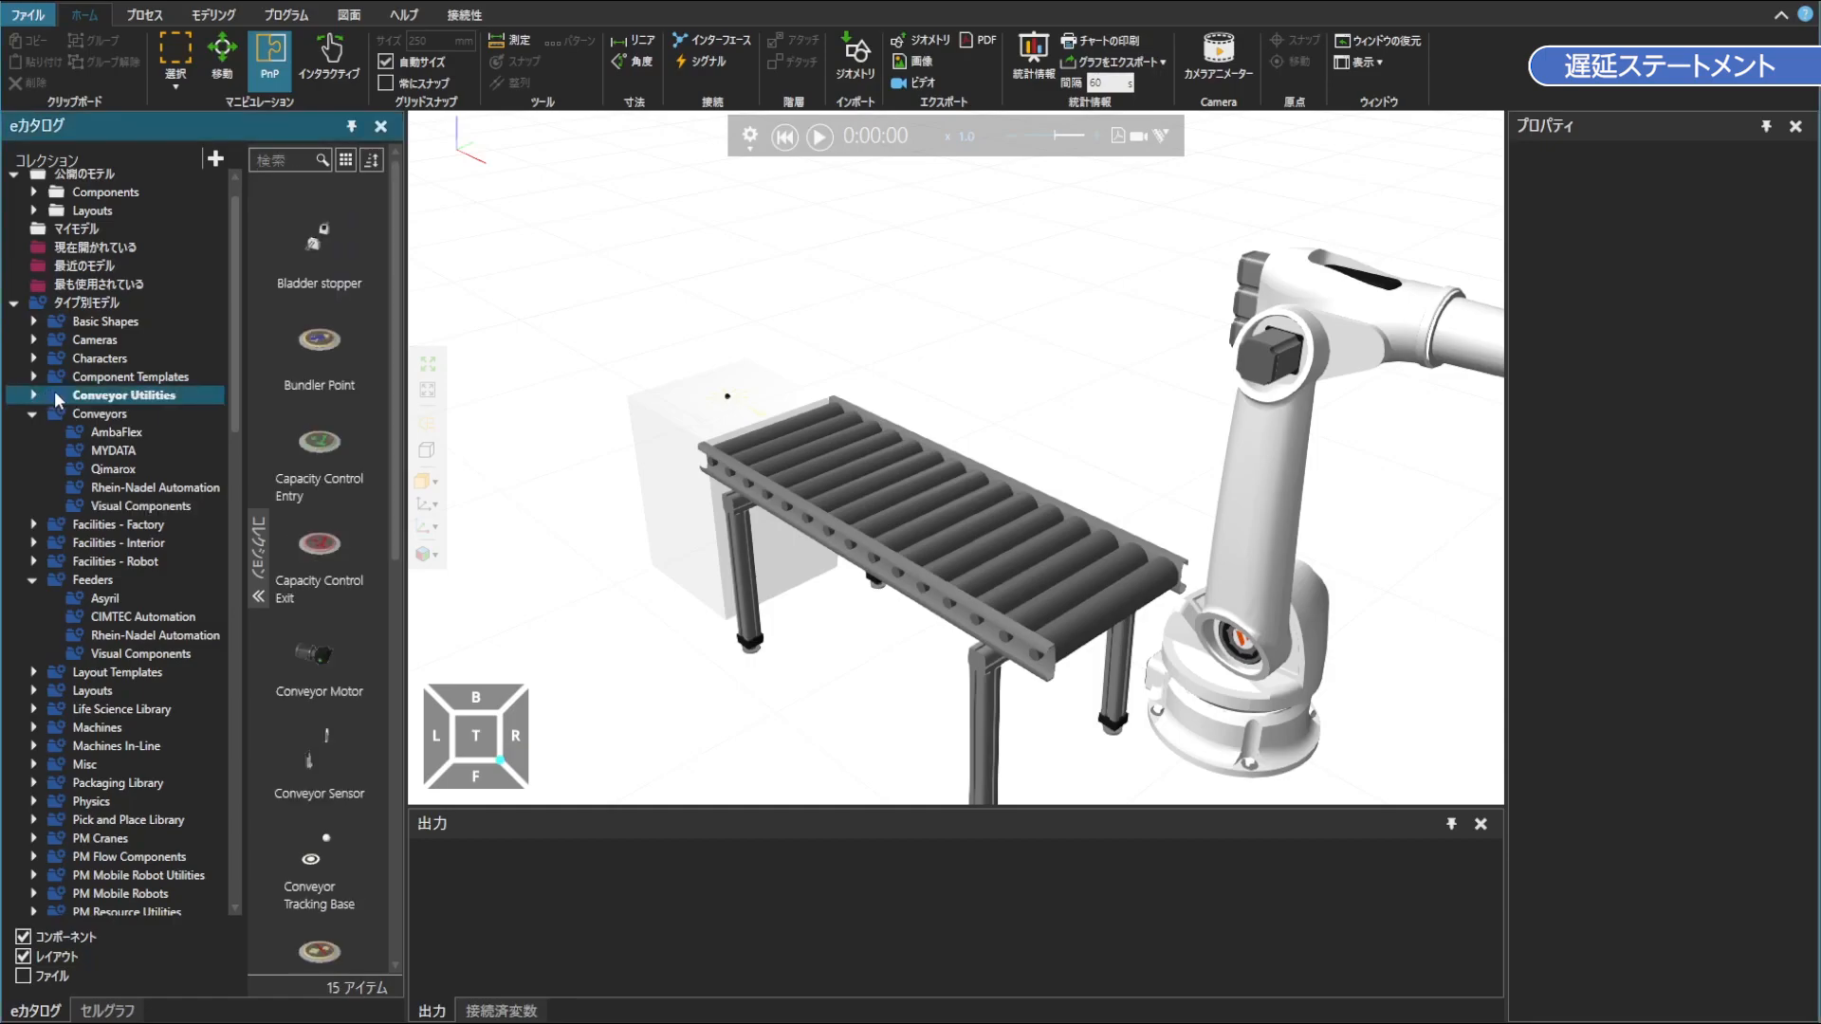
drag(317, 635, 601, 628)
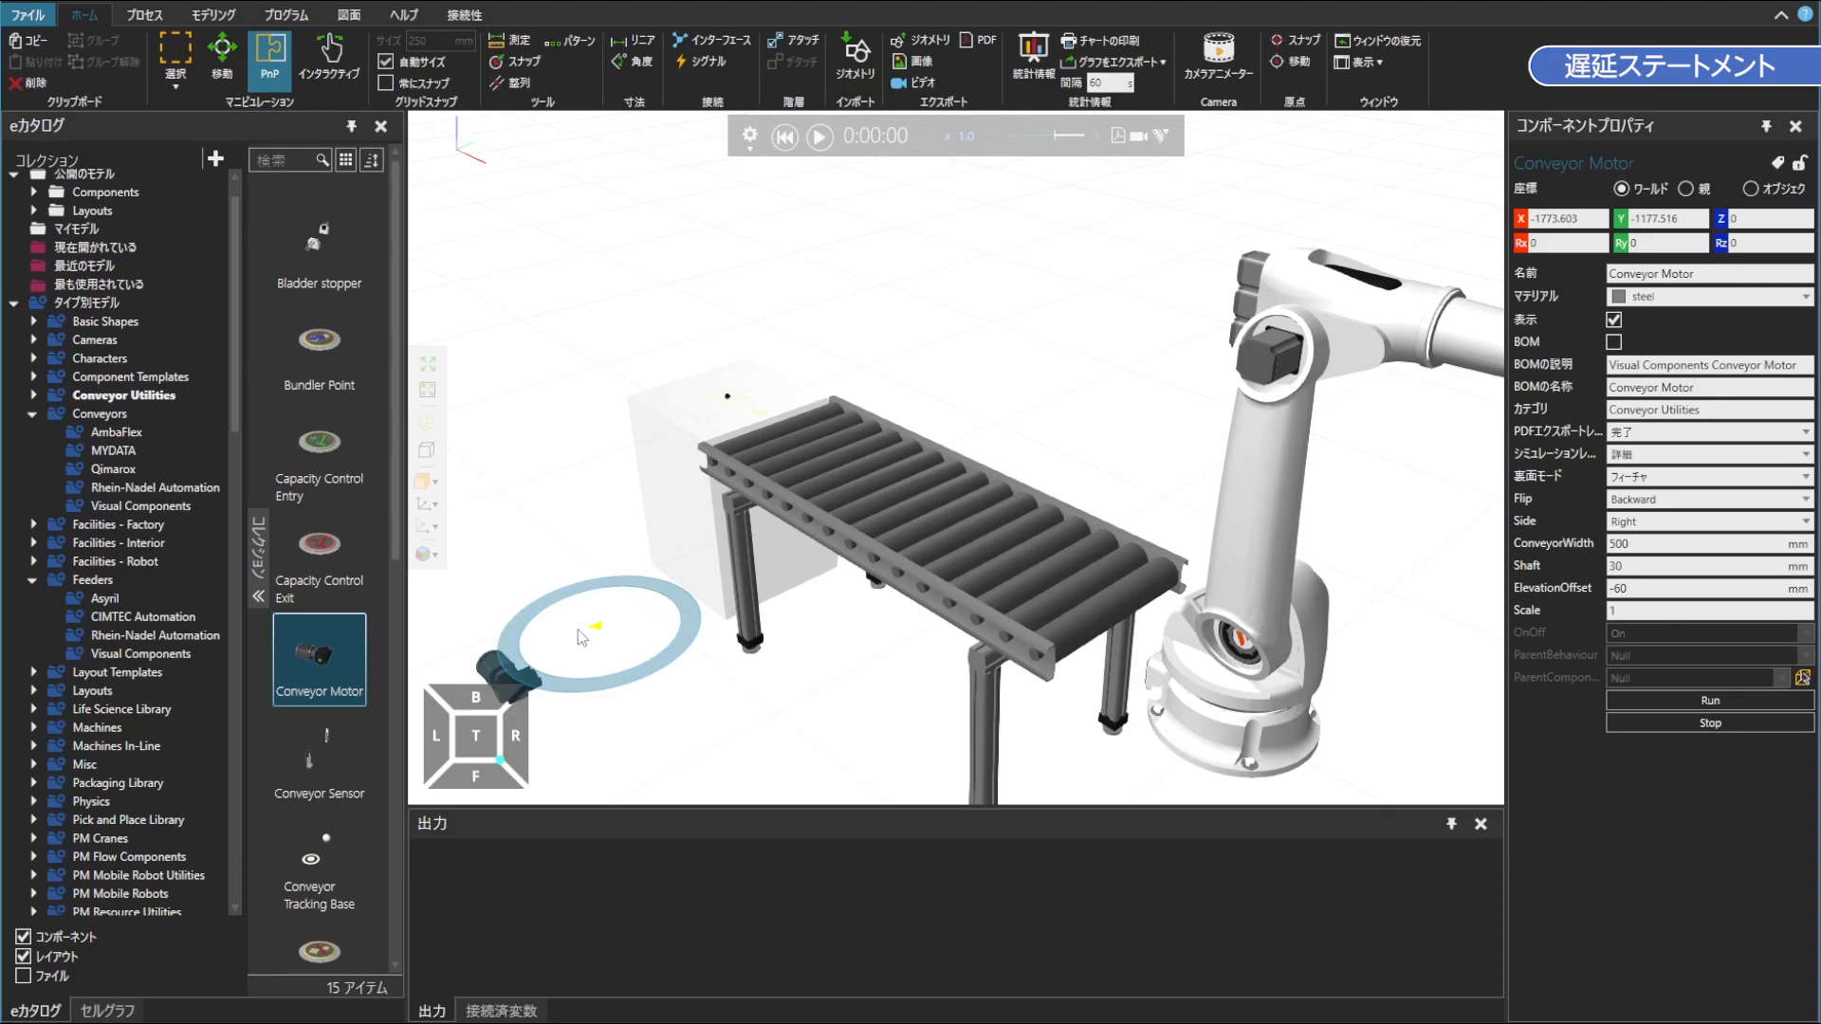
drag(566, 640, 944, 620)
drag(935, 612, 655, 482)
right_drag(649, 555, 844, 493)
Allow modification of the Conveyor Motor's OnOff property during simulation in its component model and return to the layout
click(213, 18)
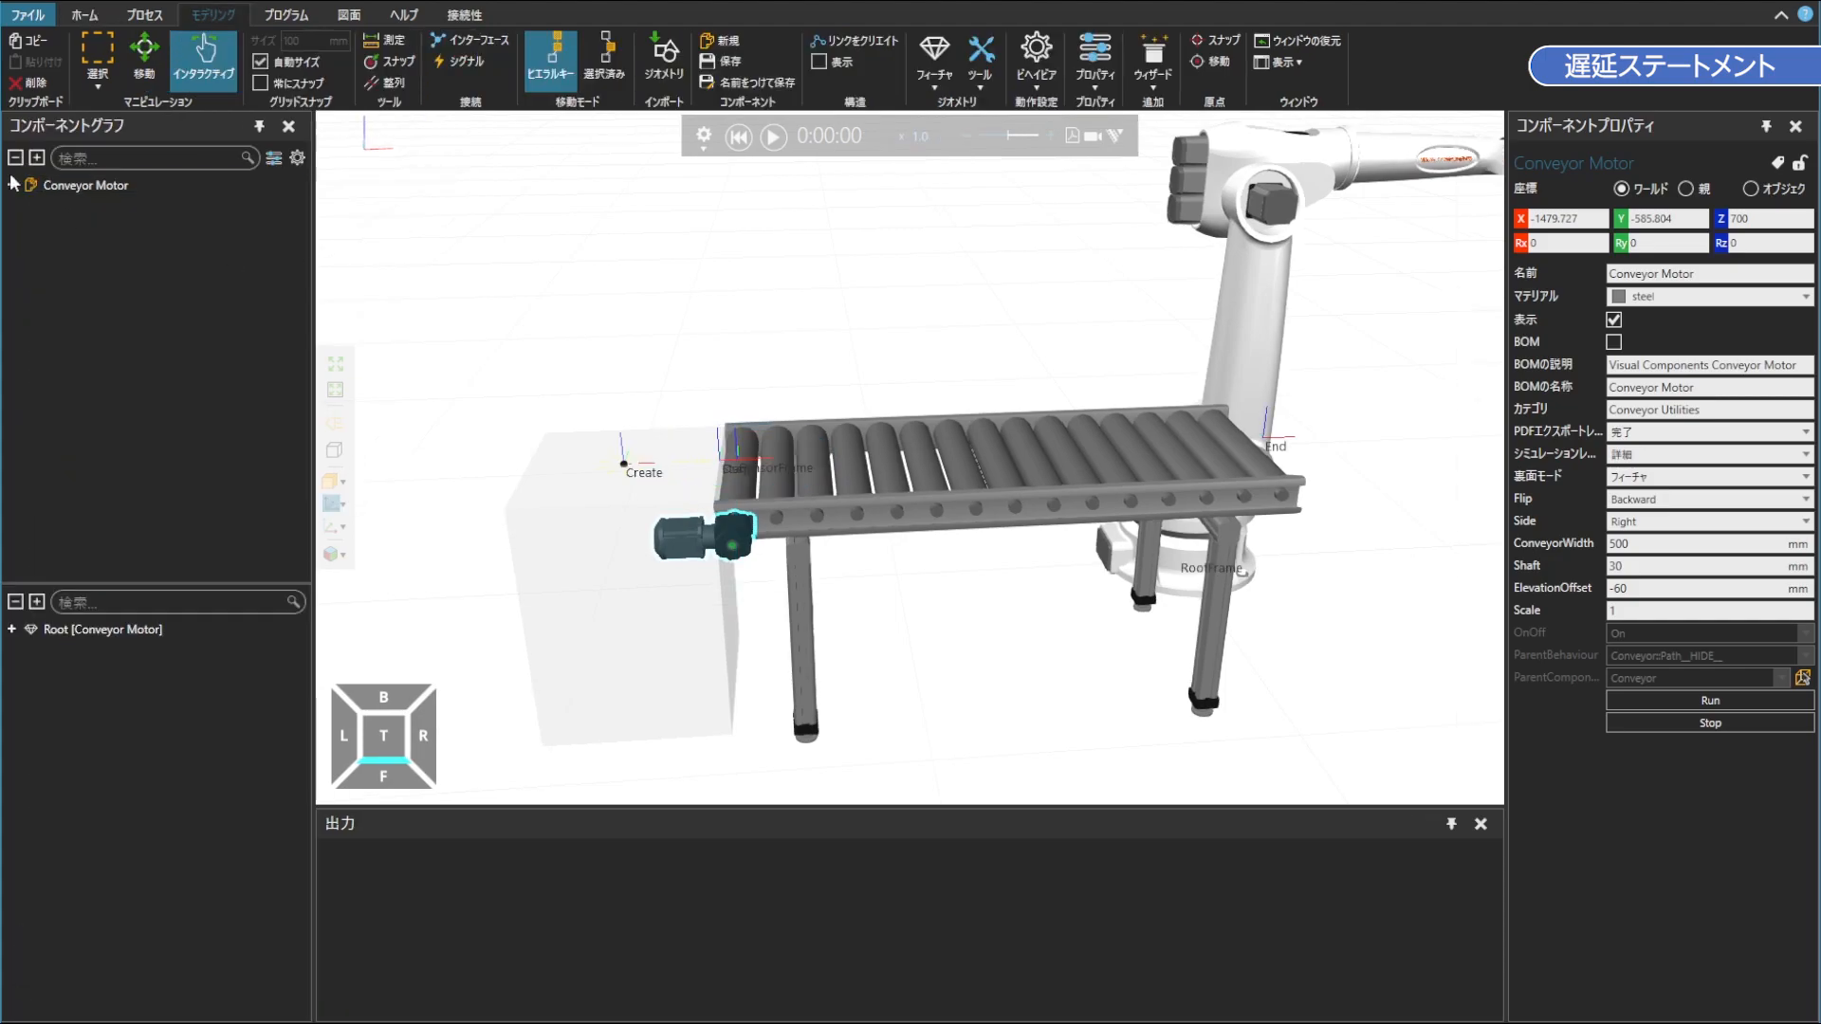
click(12, 184)
click(31, 204)
click(98, 340)
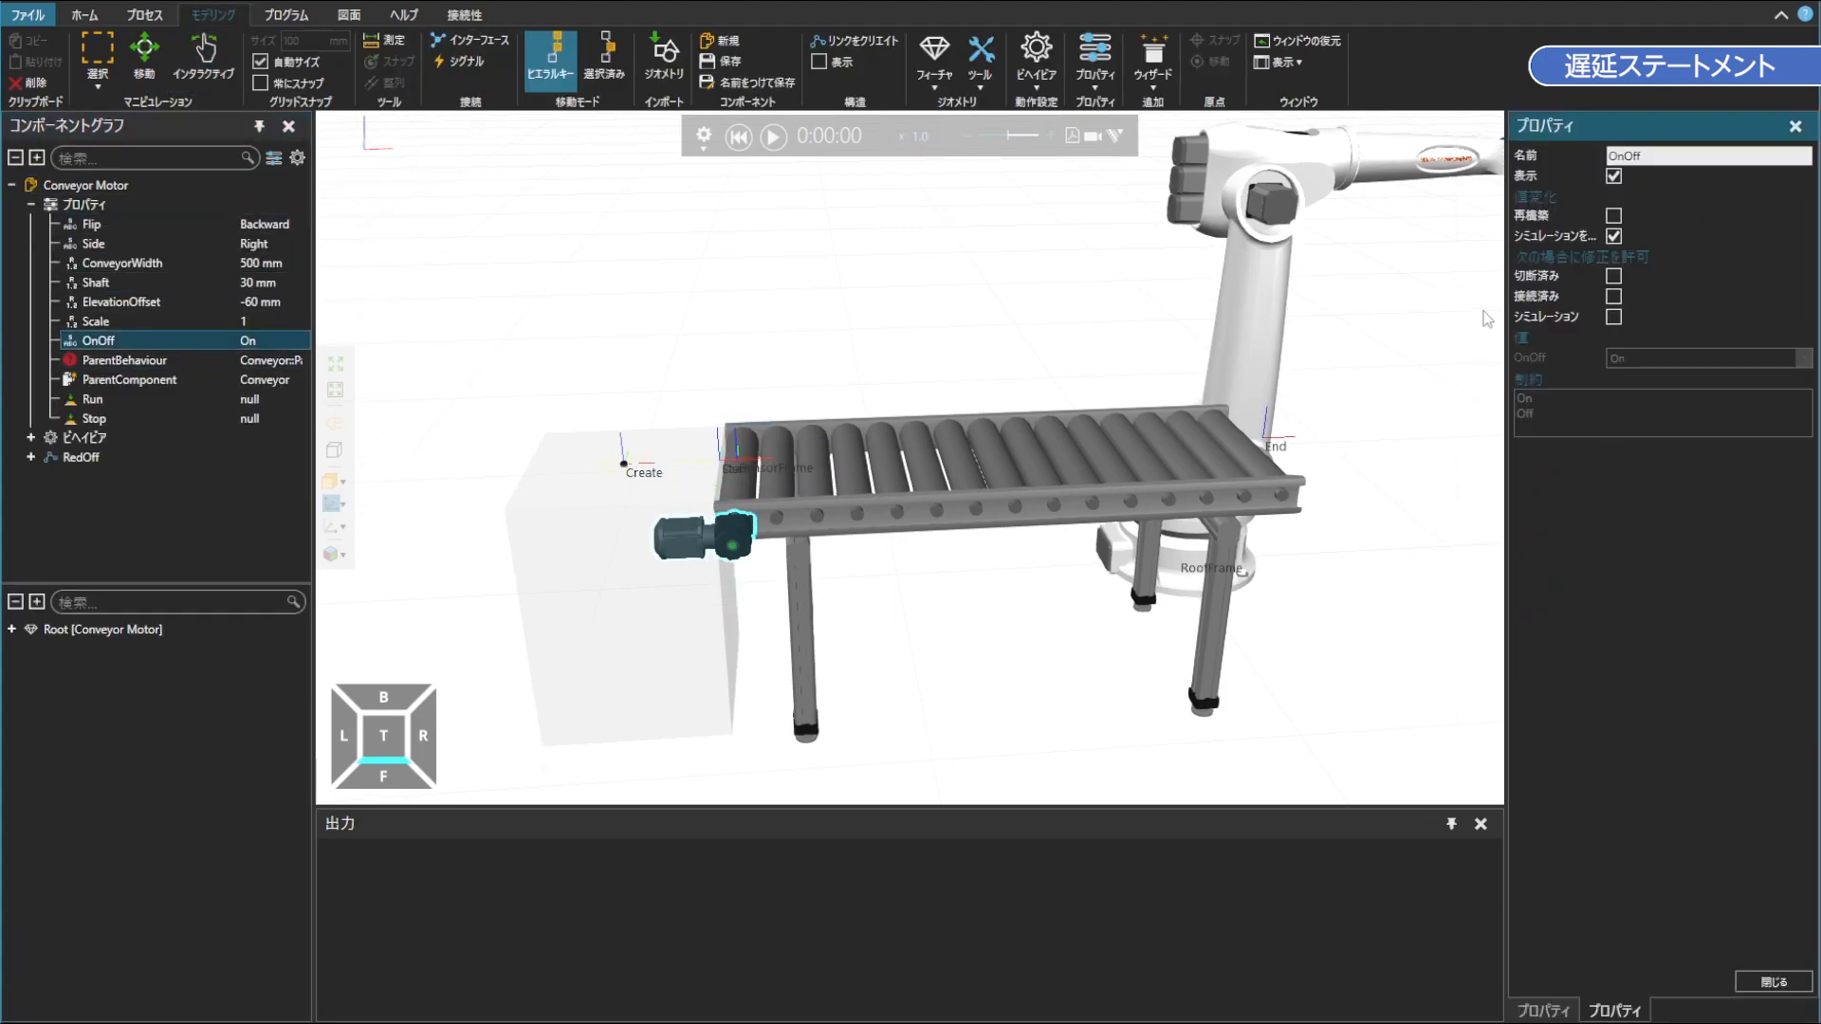
click(1613, 317)
click(84, 15)
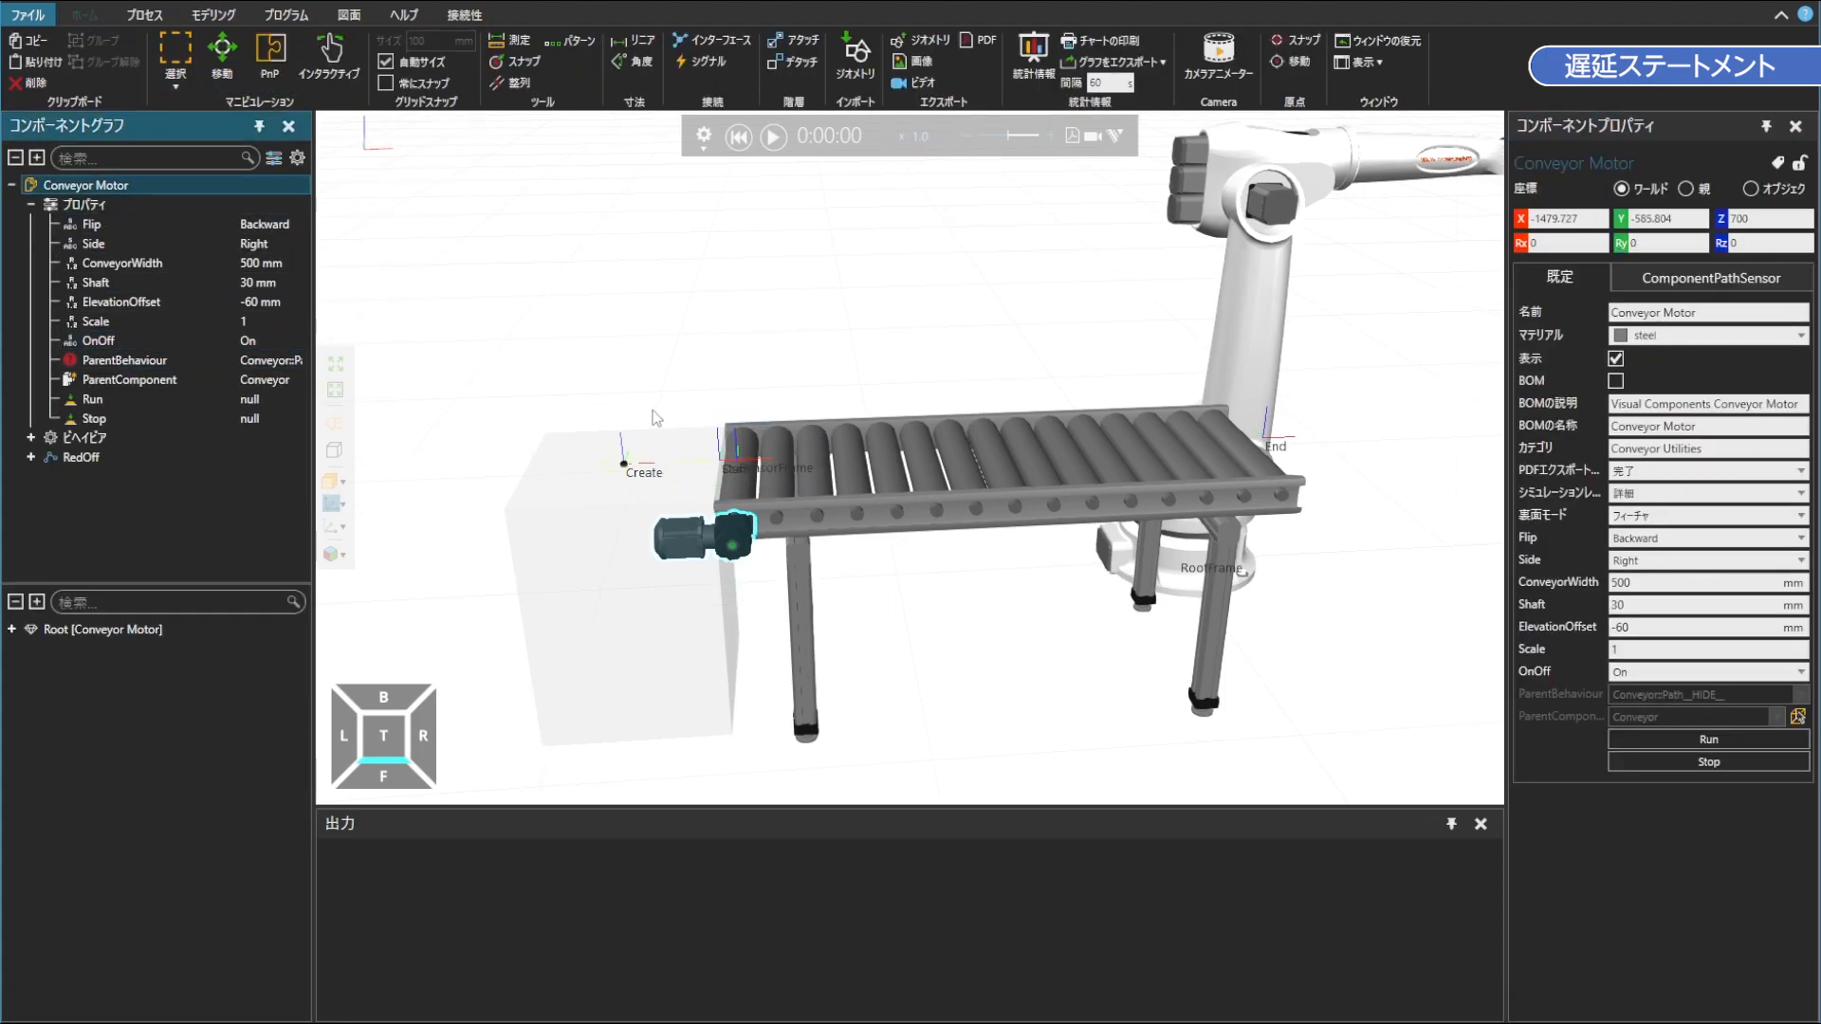
Try switching the Conveyor Motor's OnOff property to Off and back to On
click(1800, 672)
click(1708, 715)
click(1656, 678)
click(1671, 692)
Select the feeder and conveyor along with the motor and move them together so the conveyor runs in front of the robot
ctrl+click(647, 543)
ctrl+click(1072, 506)
right_drag(1072, 506, 1294, 625)
scroll(1296, 629, down, 2)
drag(1070, 550, 1277, 577)
middle_drag(1276, 581, 1193, 574)
scroll(1193, 574, down, 2)
click(1267, 472)
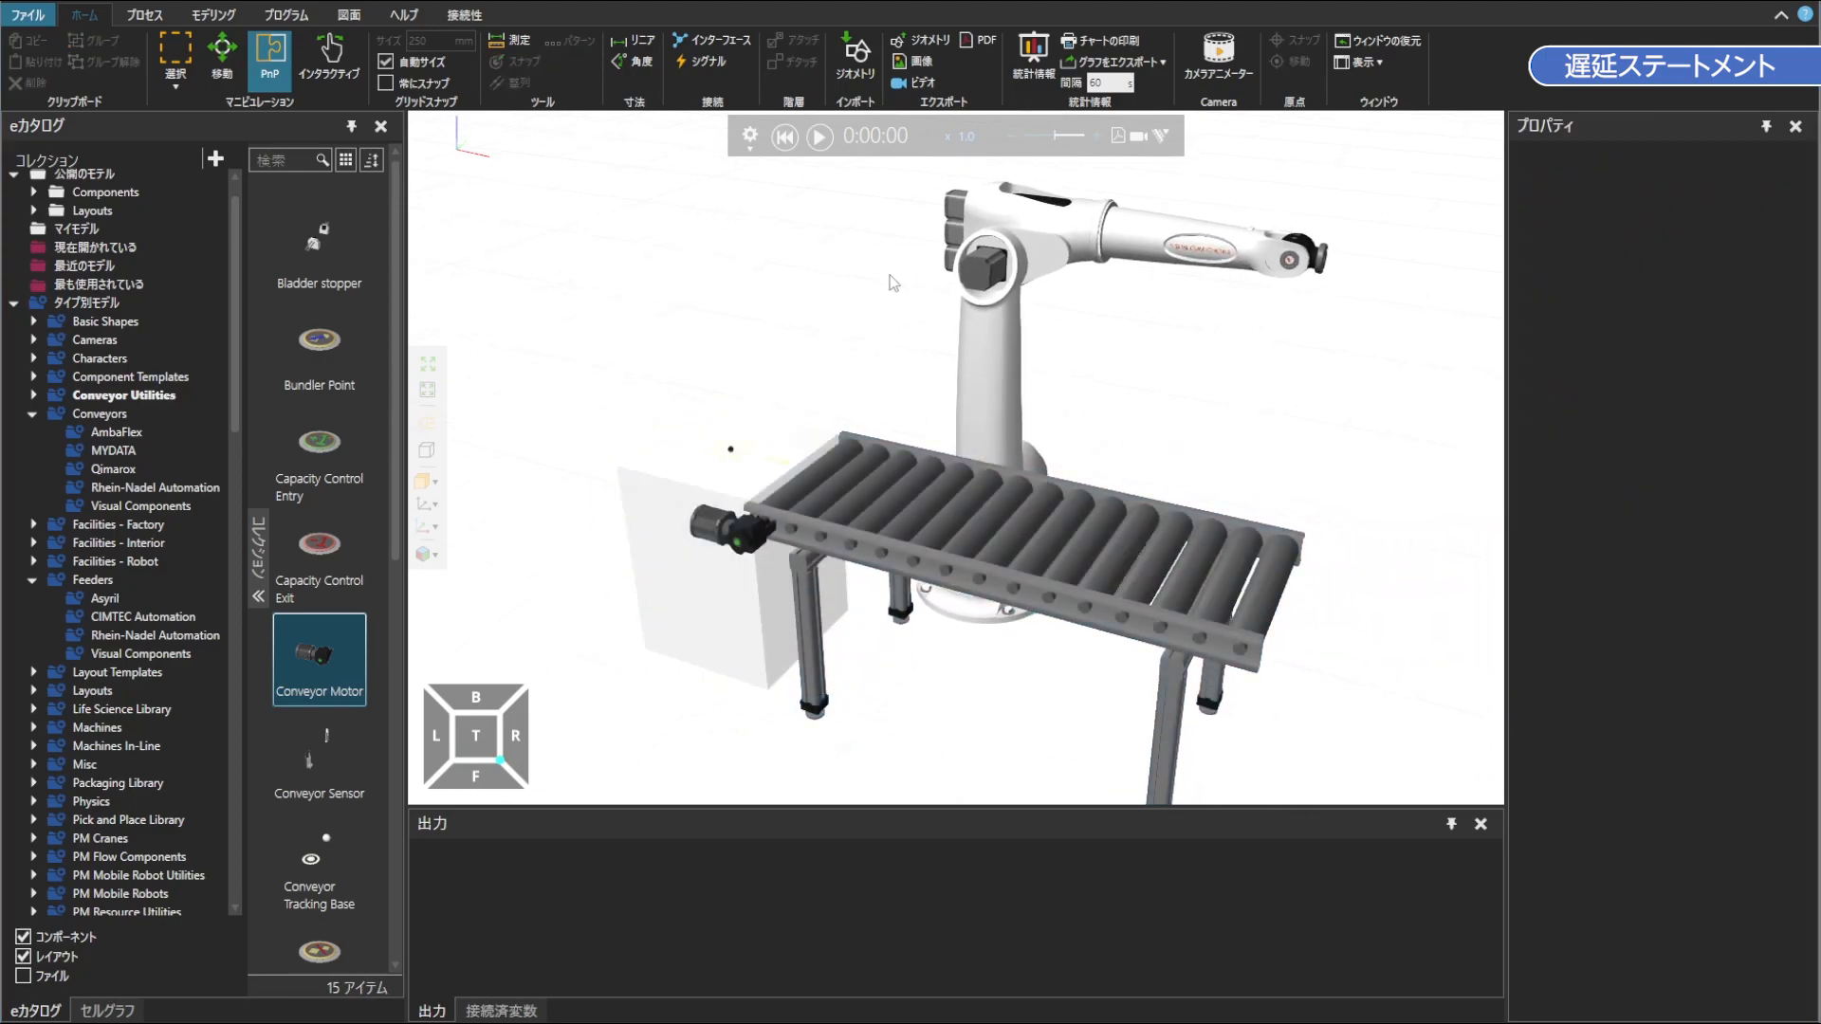
Run the simulation to check the parts travelling along the conveyor past the robot, and reset it
click(820, 136)
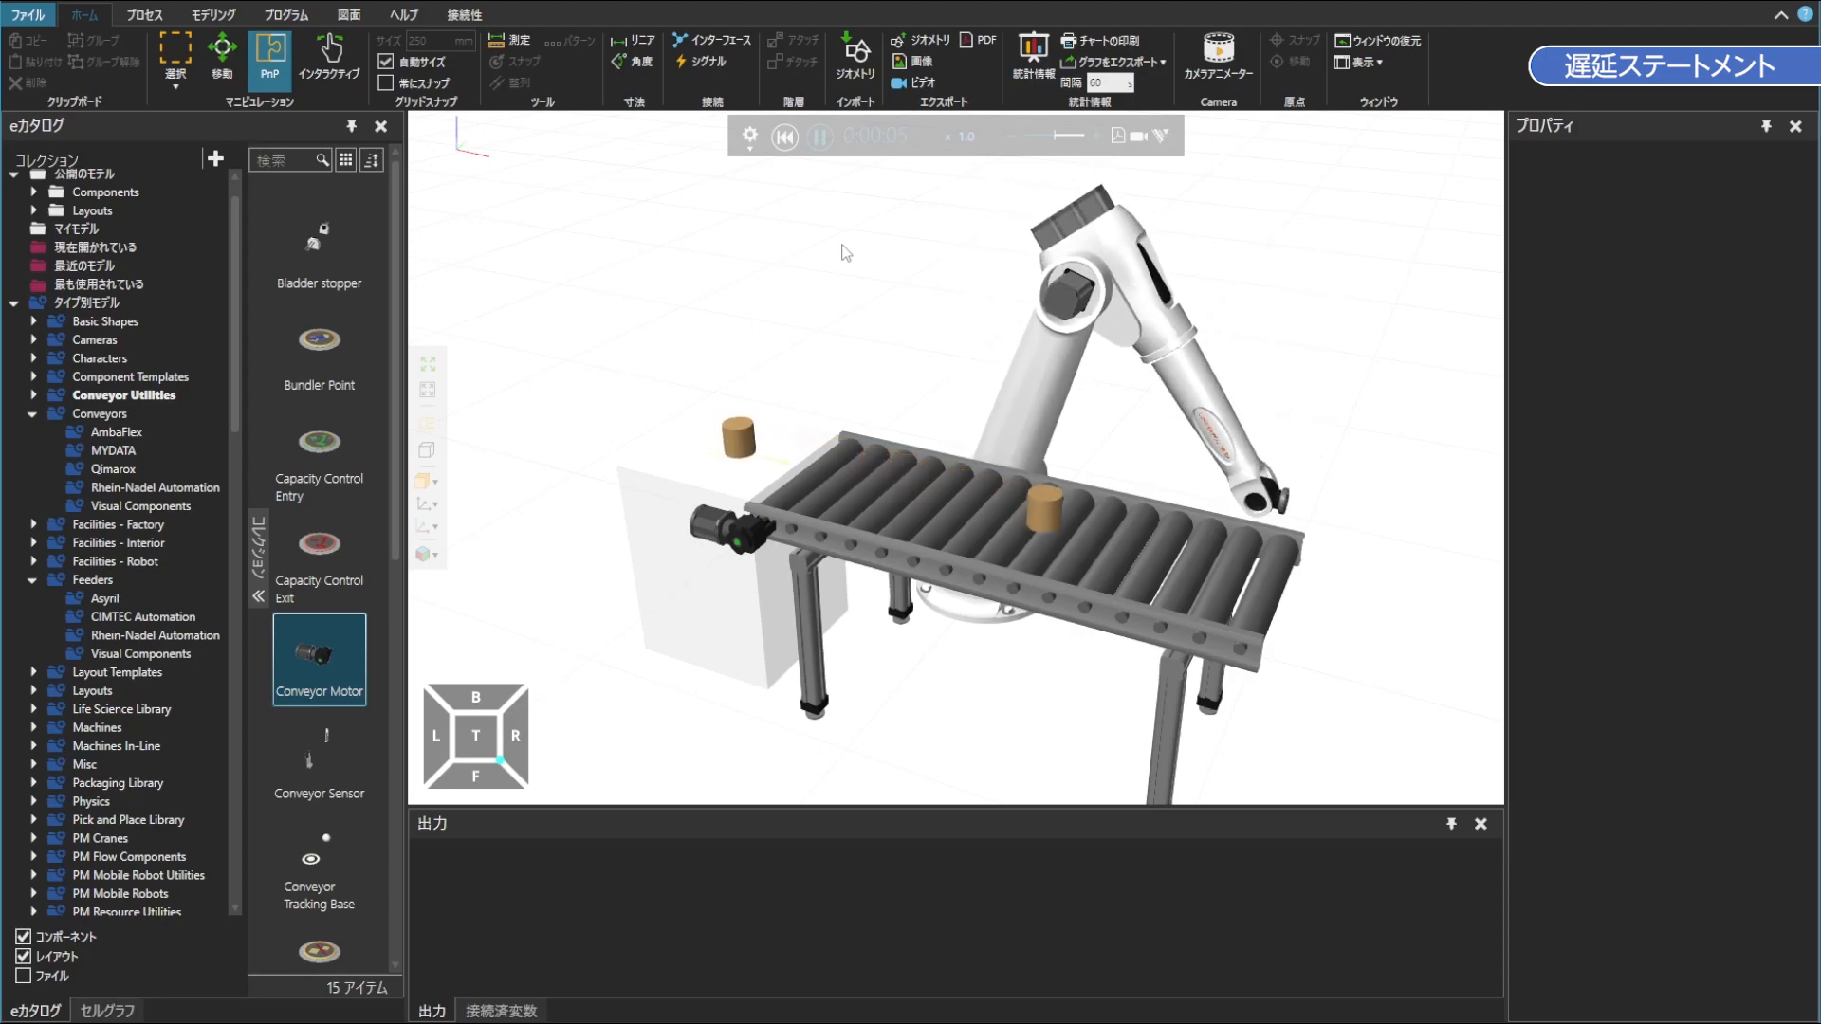
click(785, 136)
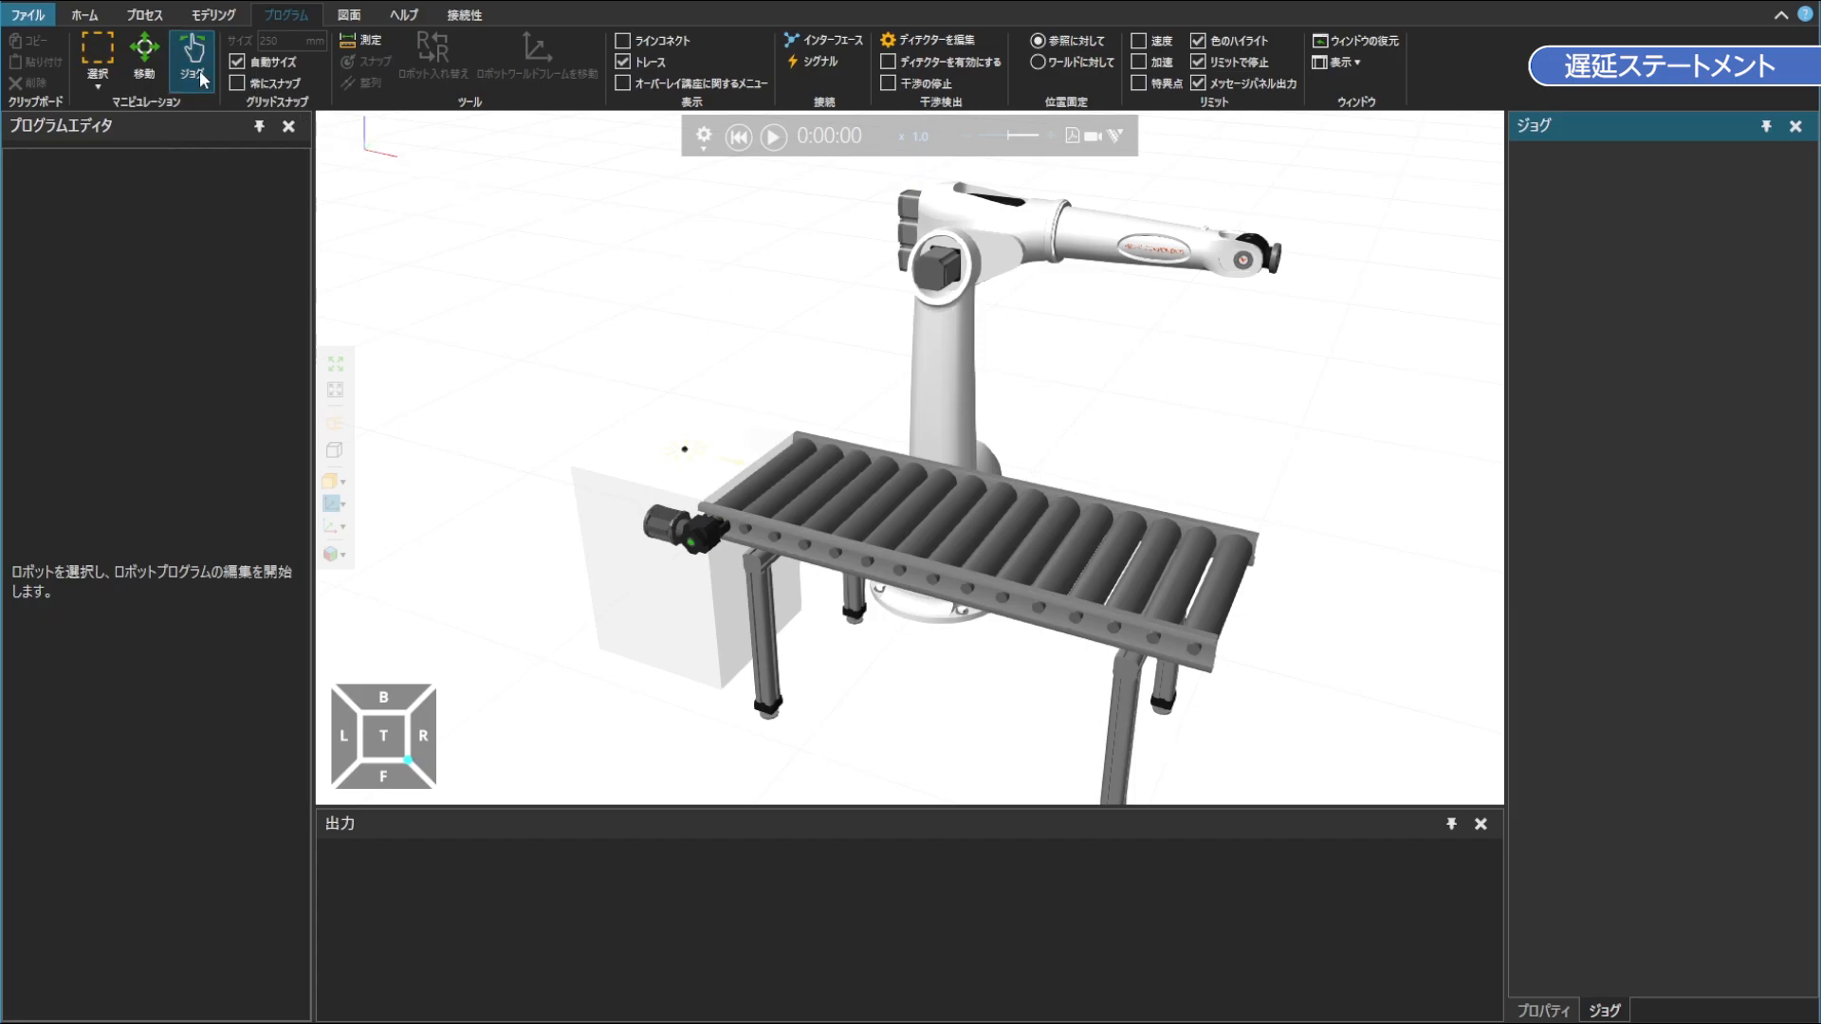
Delete the PTP P1 motion and the Delay 2s statement from the articulated robot's Main program
click(909, 313)
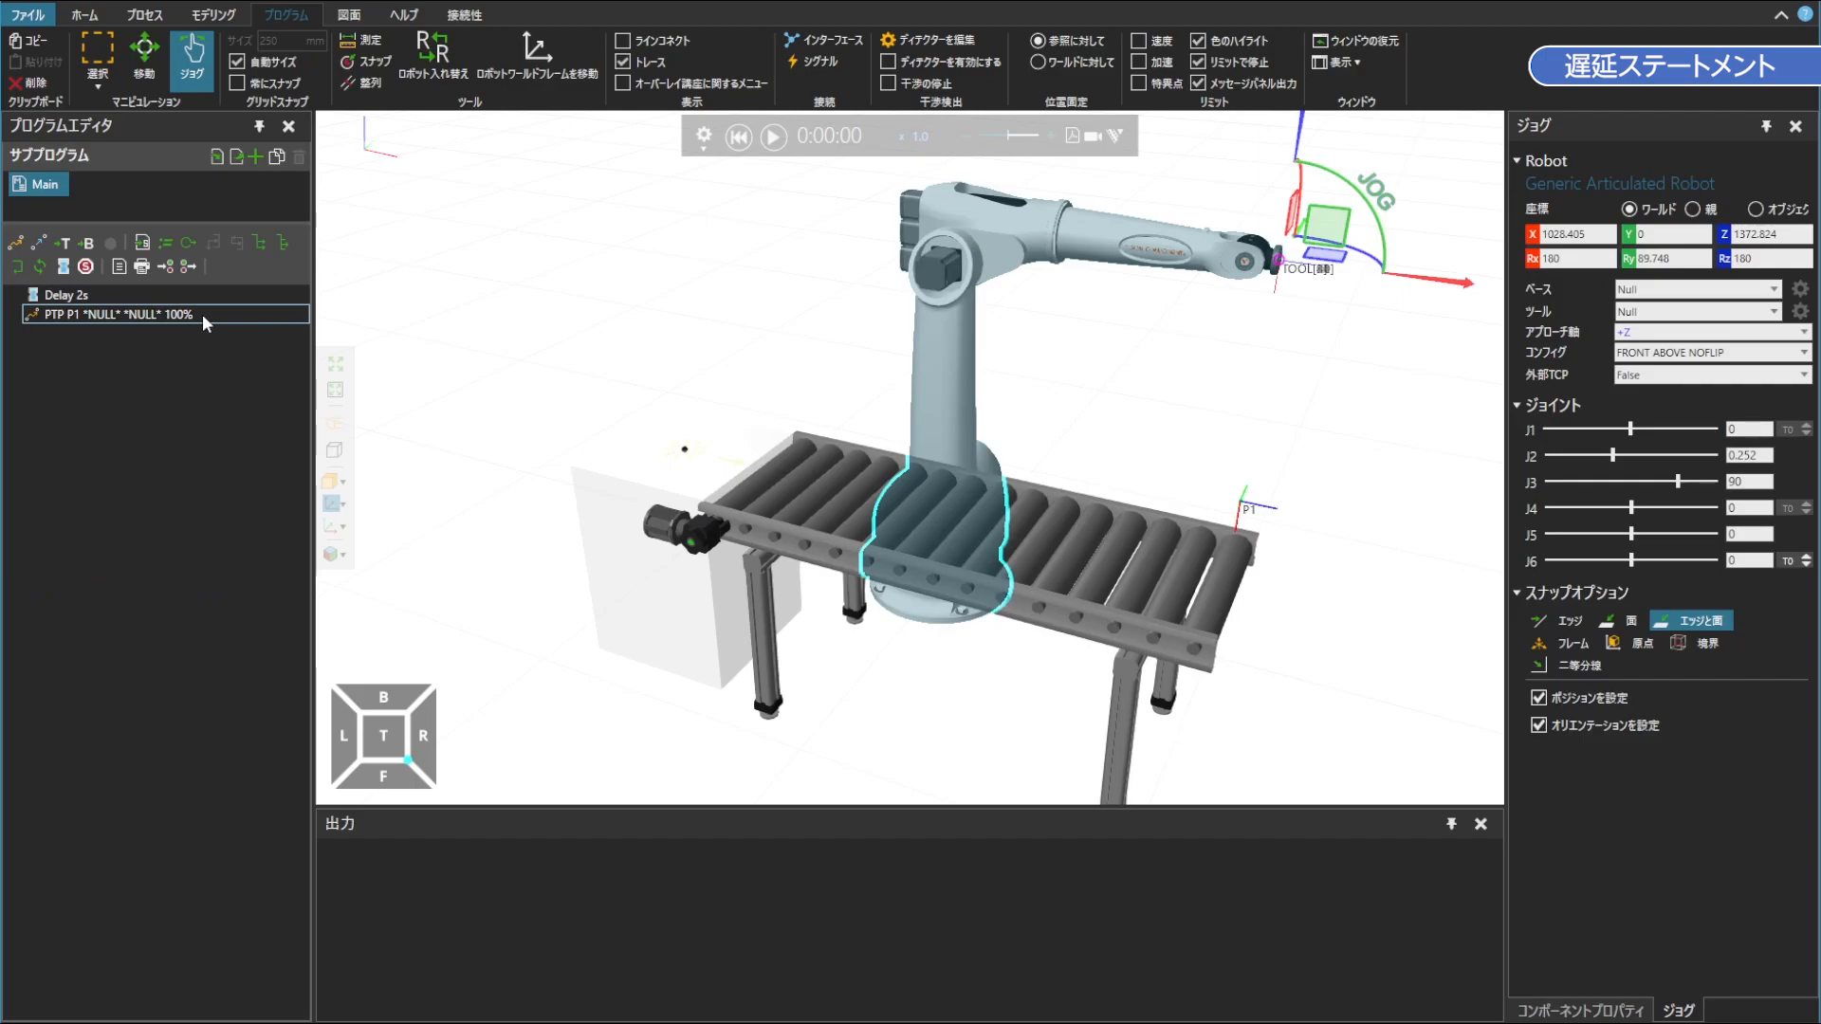
click(202, 315)
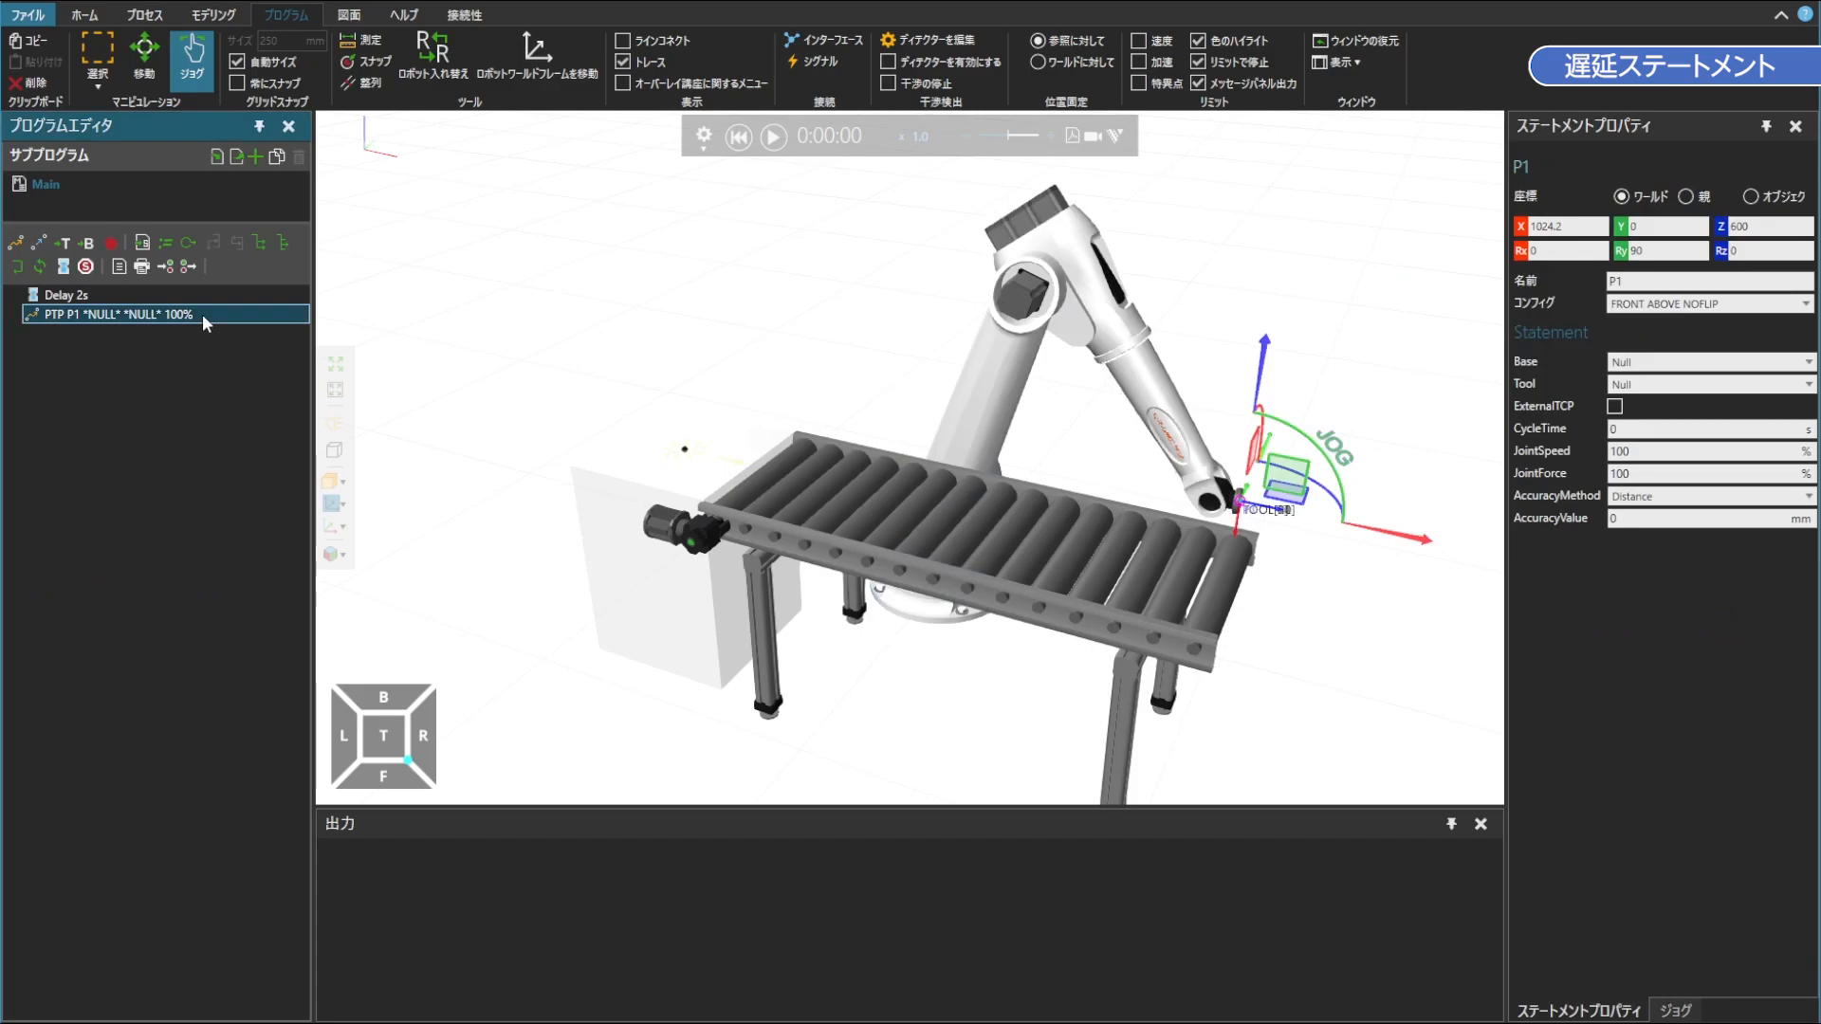
key(Delete)
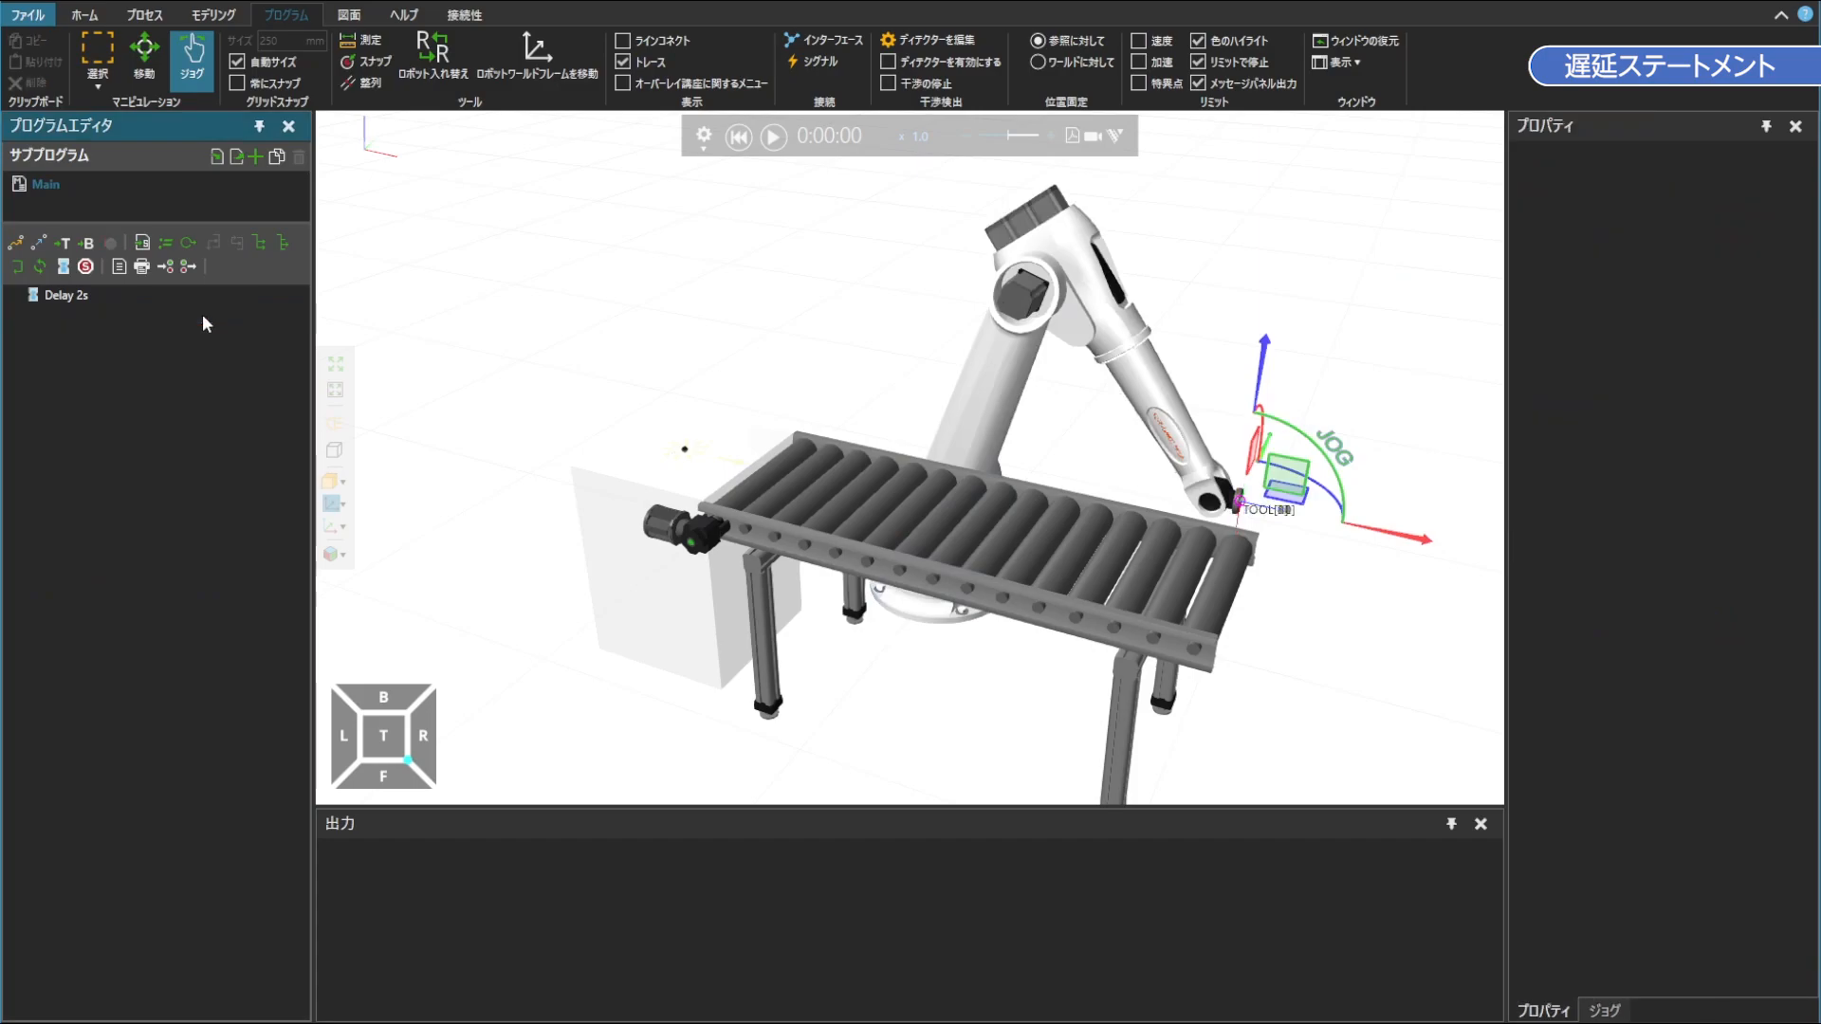
click(199, 298)
key(Delete)
Display the robot's signal connections, move its signal box above the conveyor and collapse the Conveyor's box, keeping the Conveyor Motor's expanded
click(814, 64)
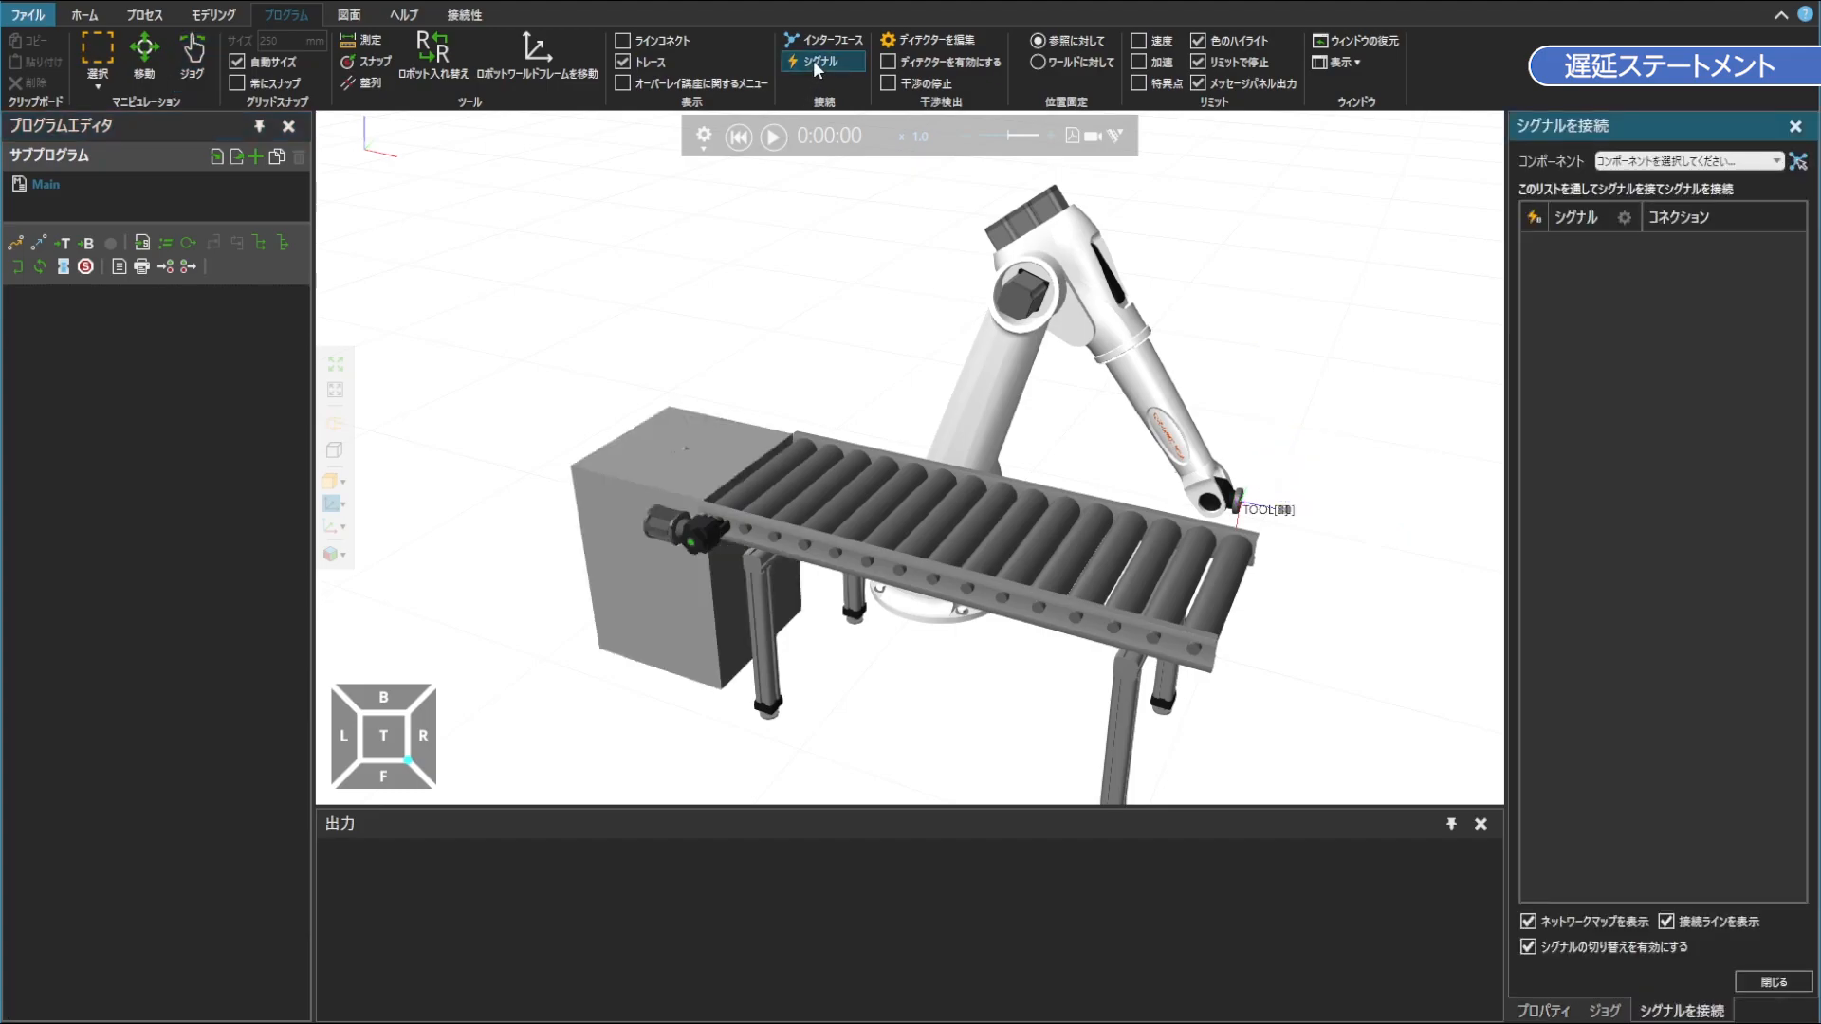
click(987, 348)
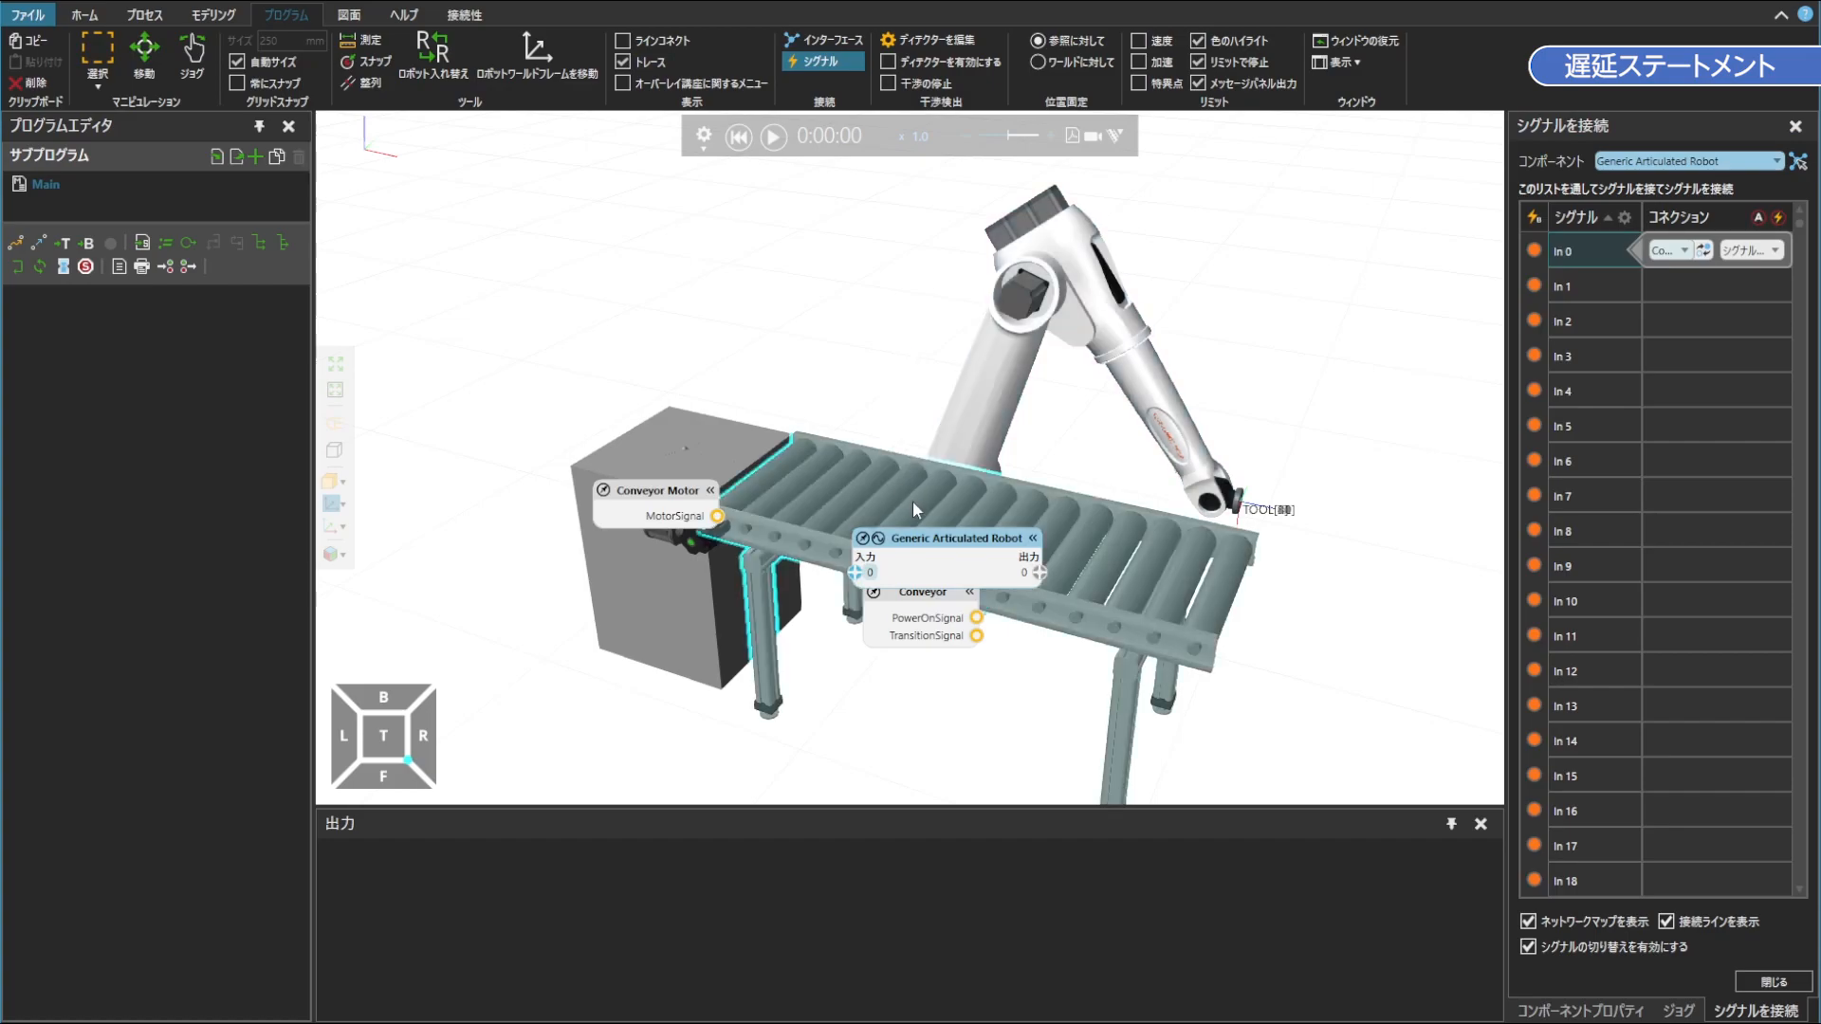
drag(925, 536, 867, 319)
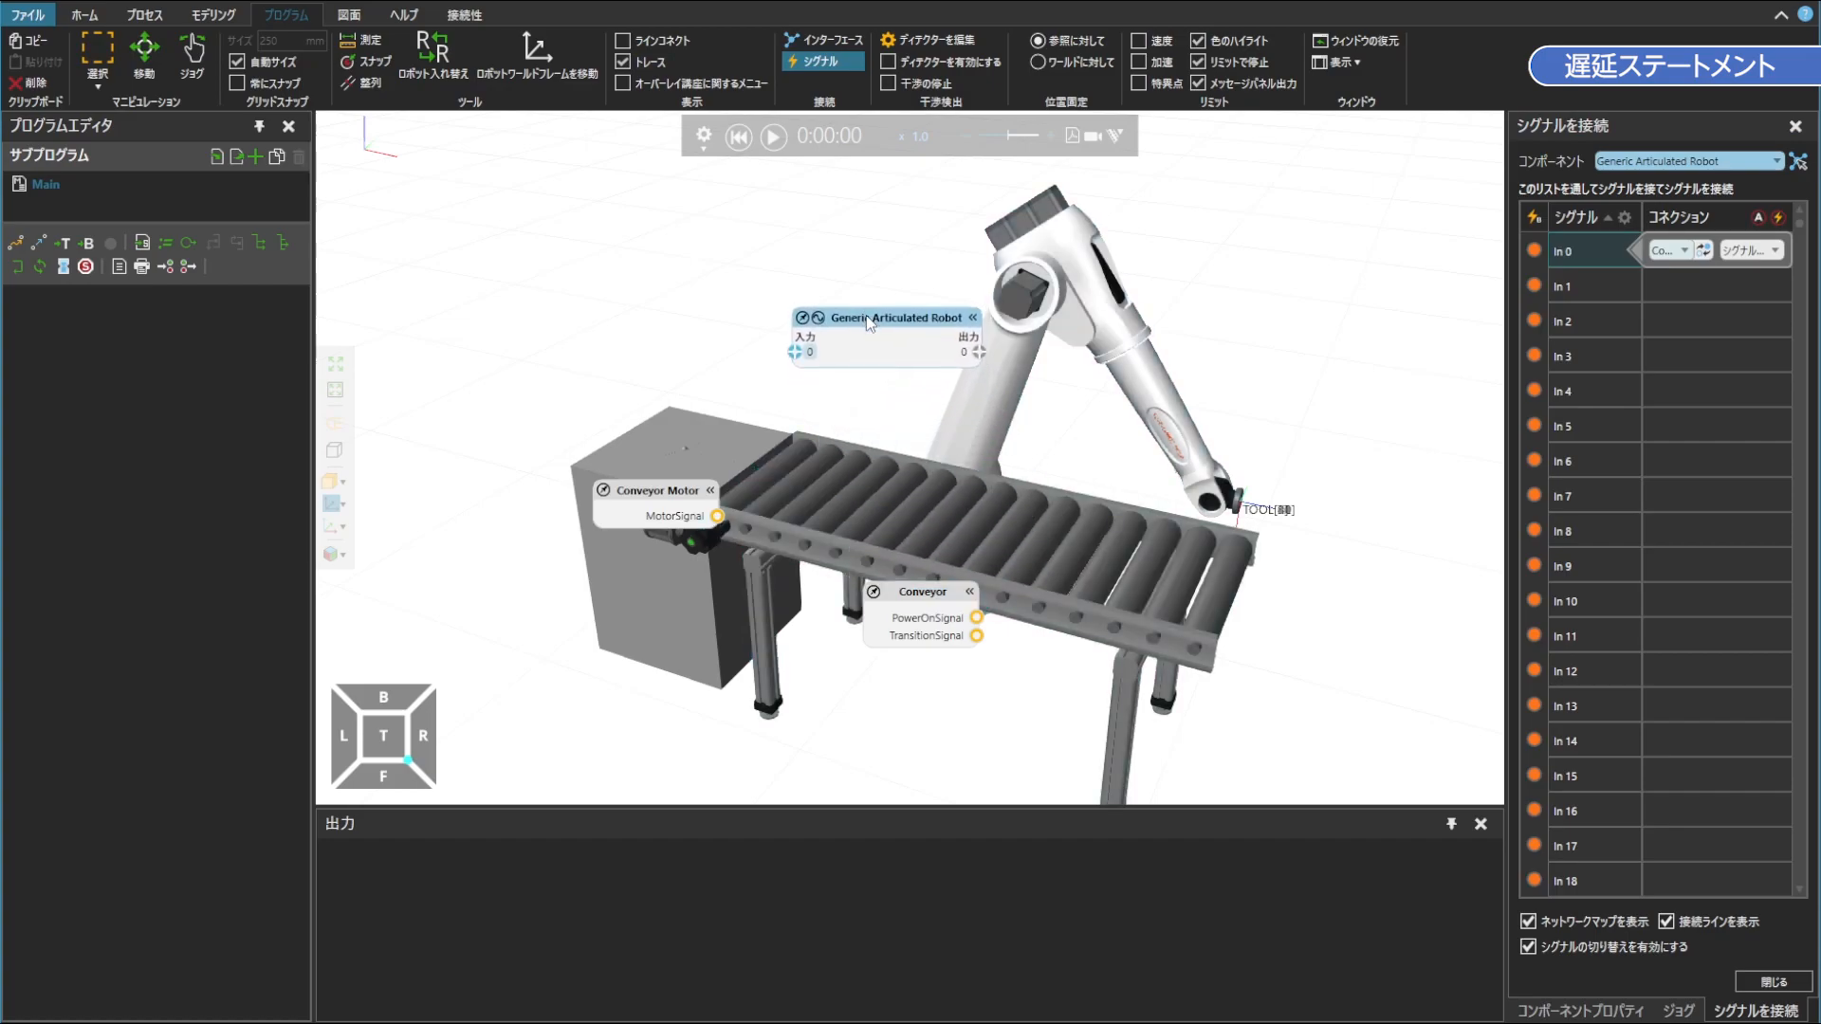
click(711, 491)
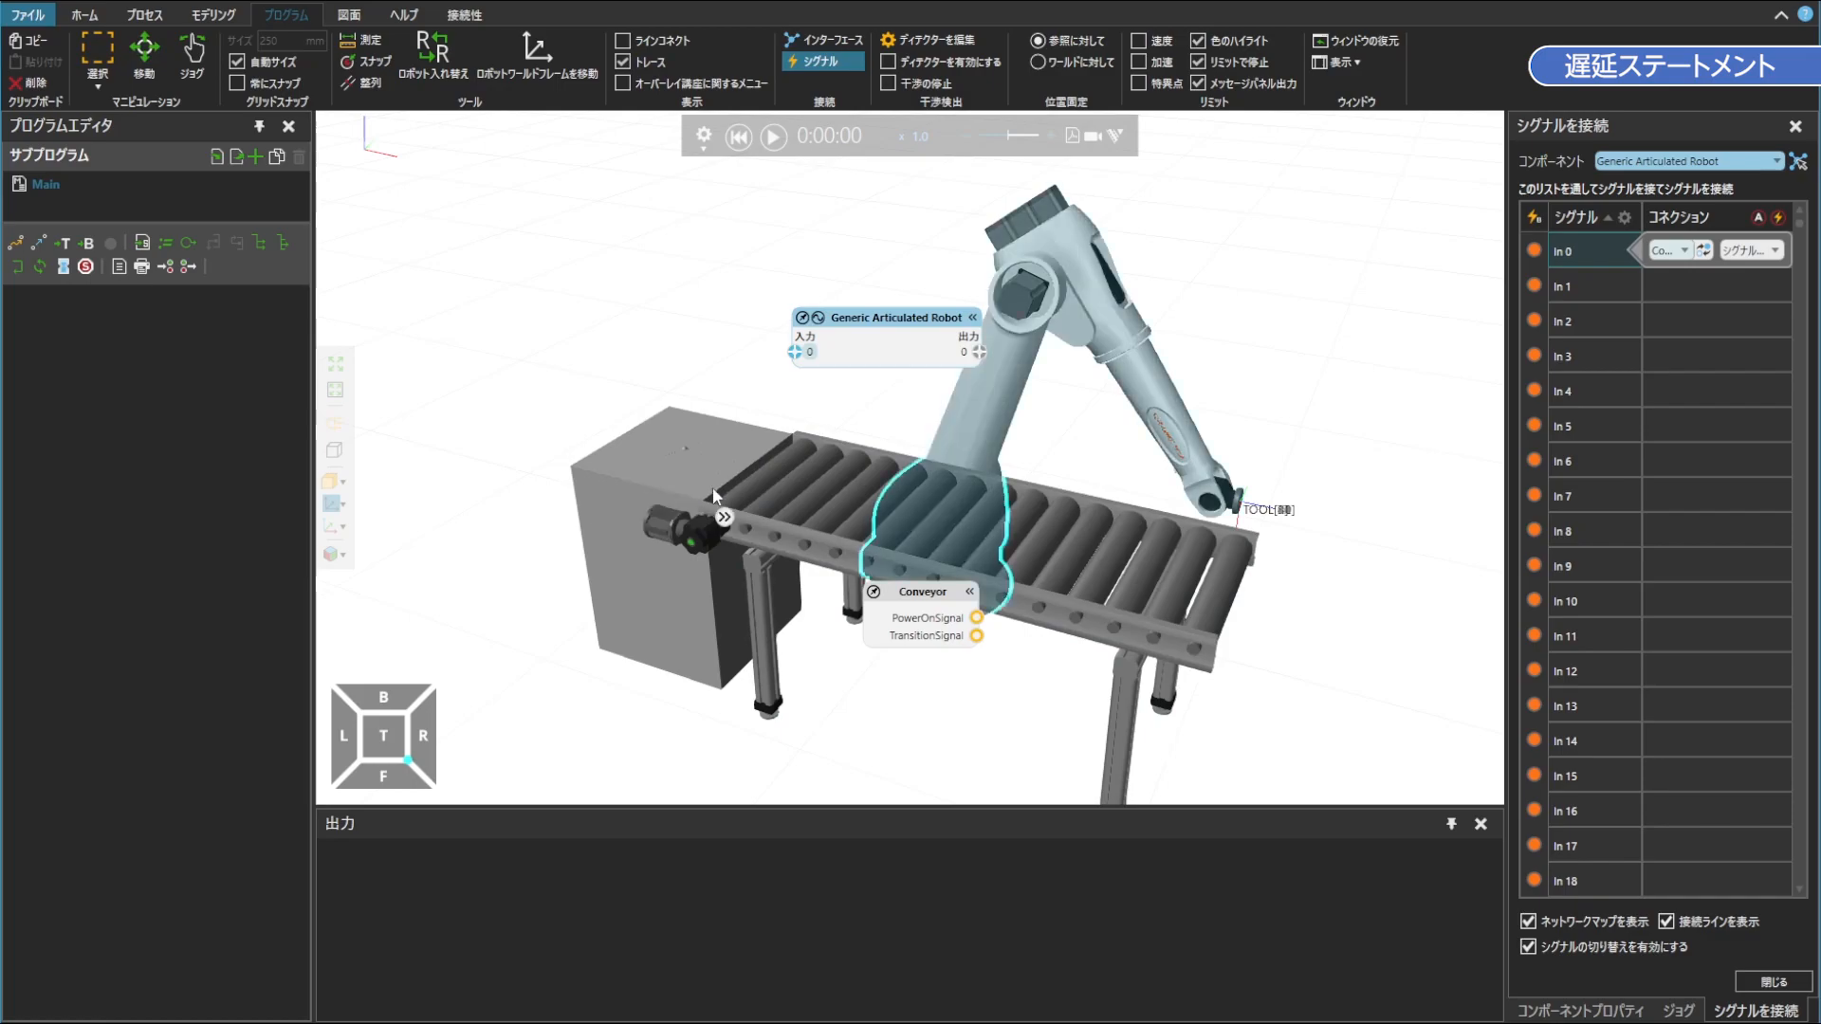
click(970, 594)
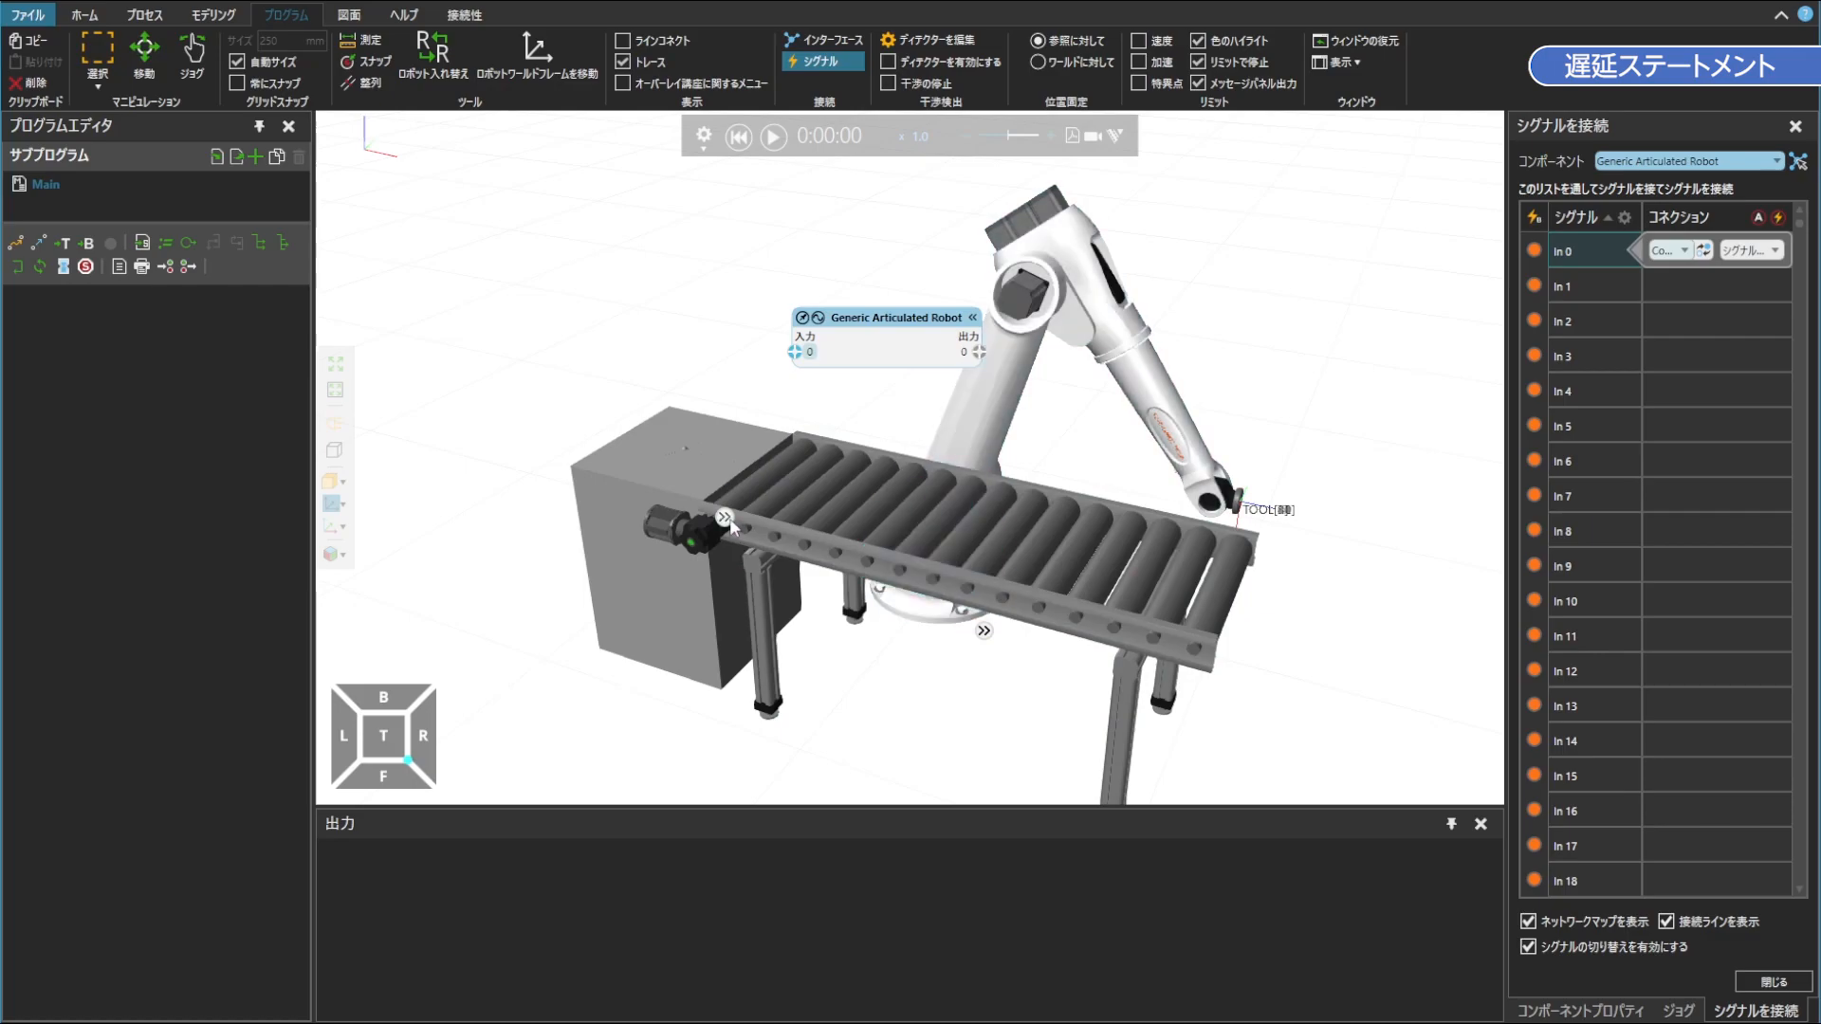
click(725, 518)
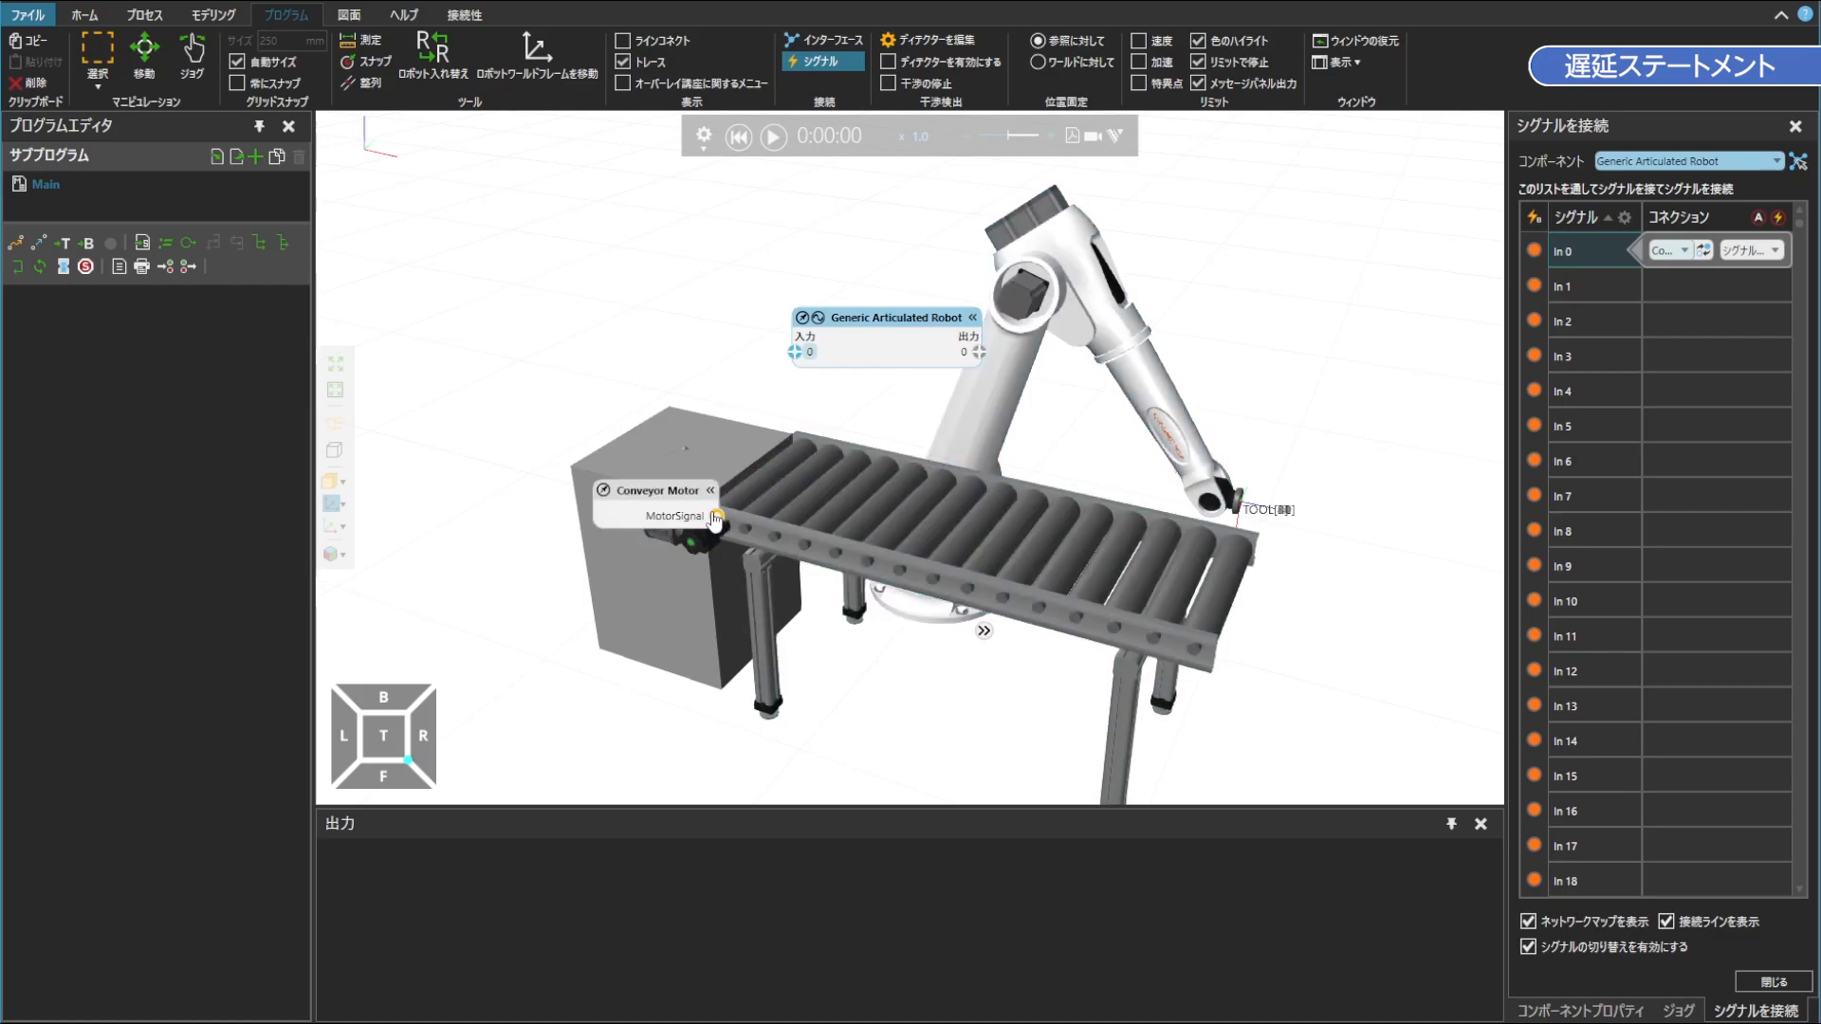
Connect the Conveyor Motor's MotorSignal to the robot's output port 65 and close the signal connection view
drag(718, 520, 981, 362)
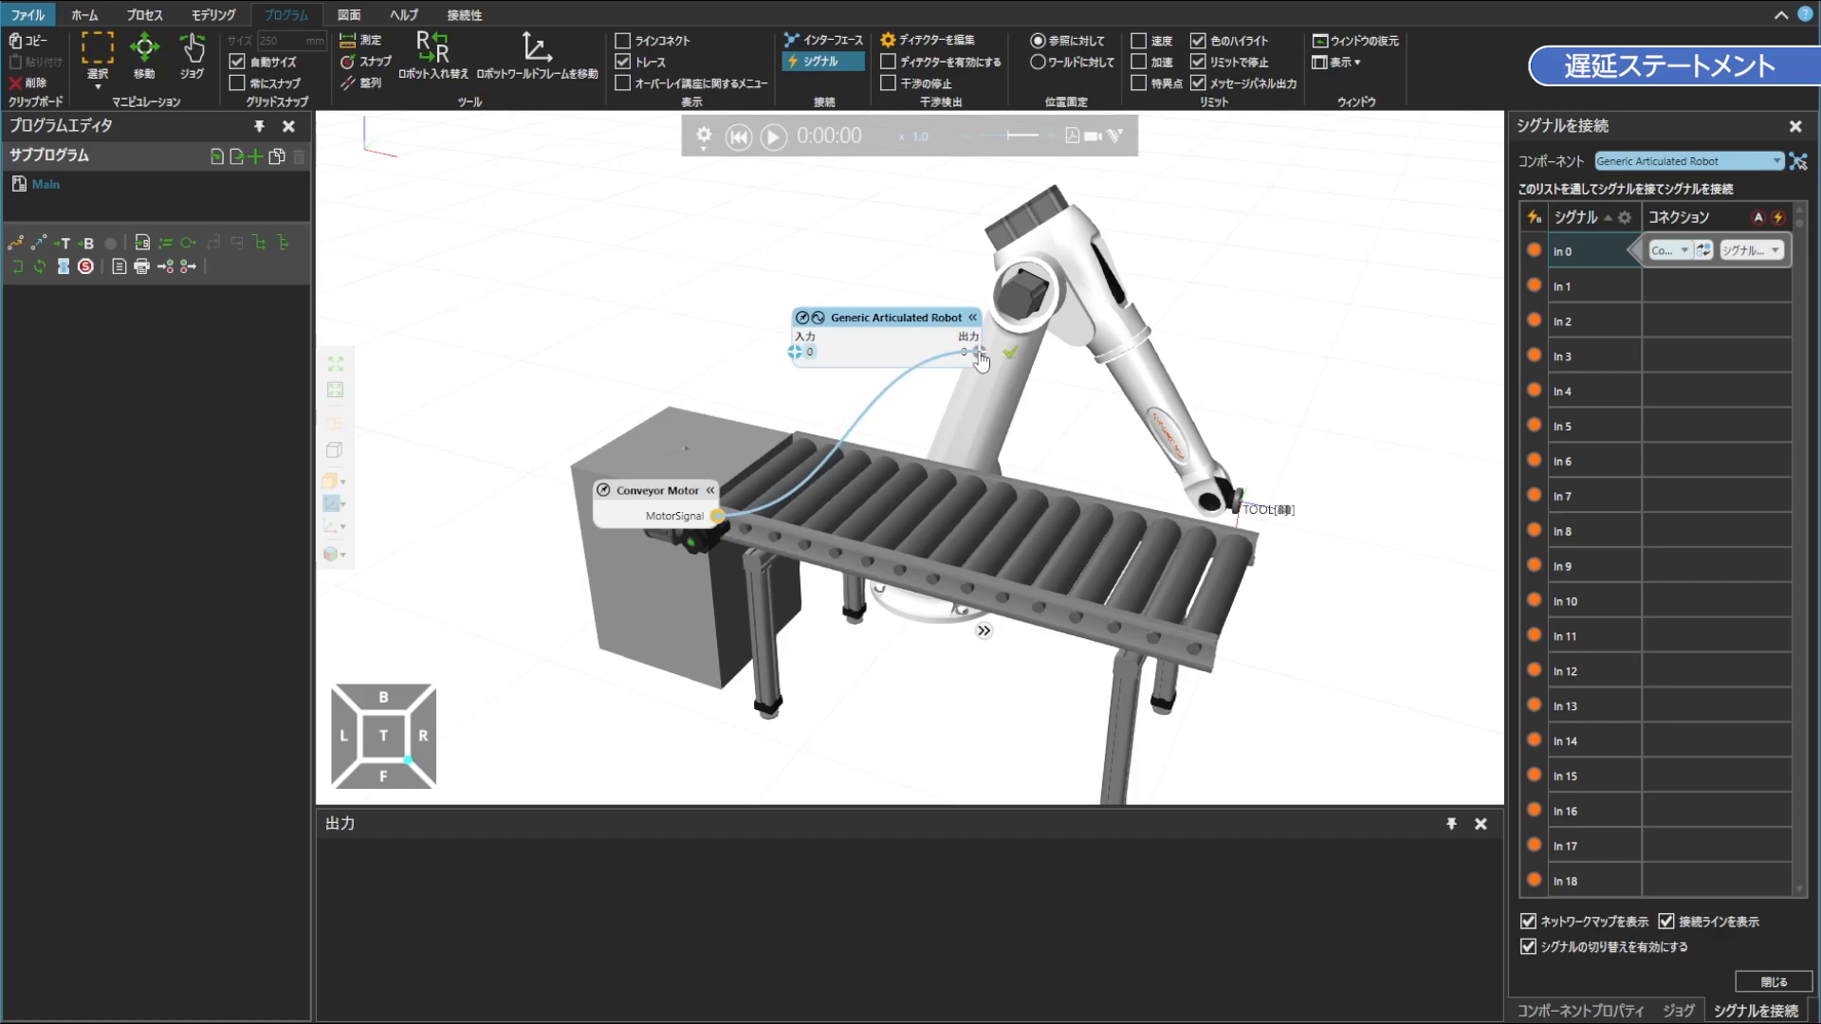
drag(982, 362, 760, 301)
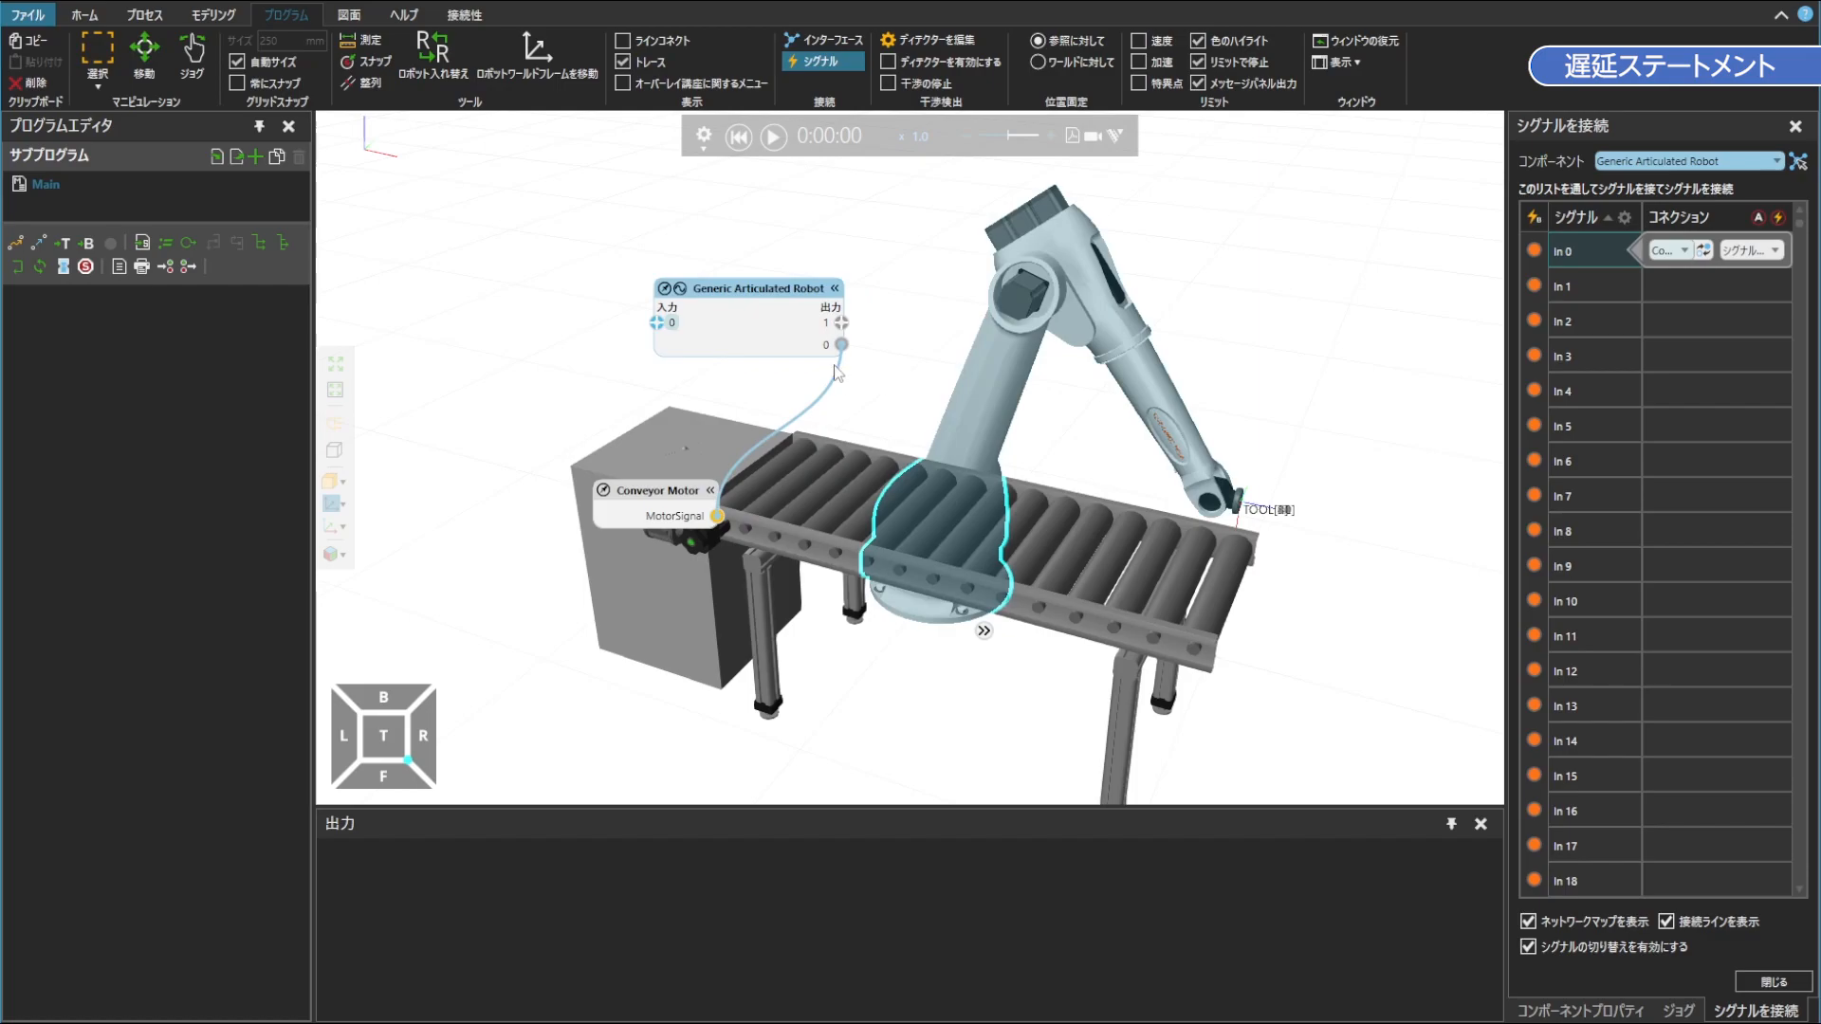
text(65)
key(Return)
click(812, 59)
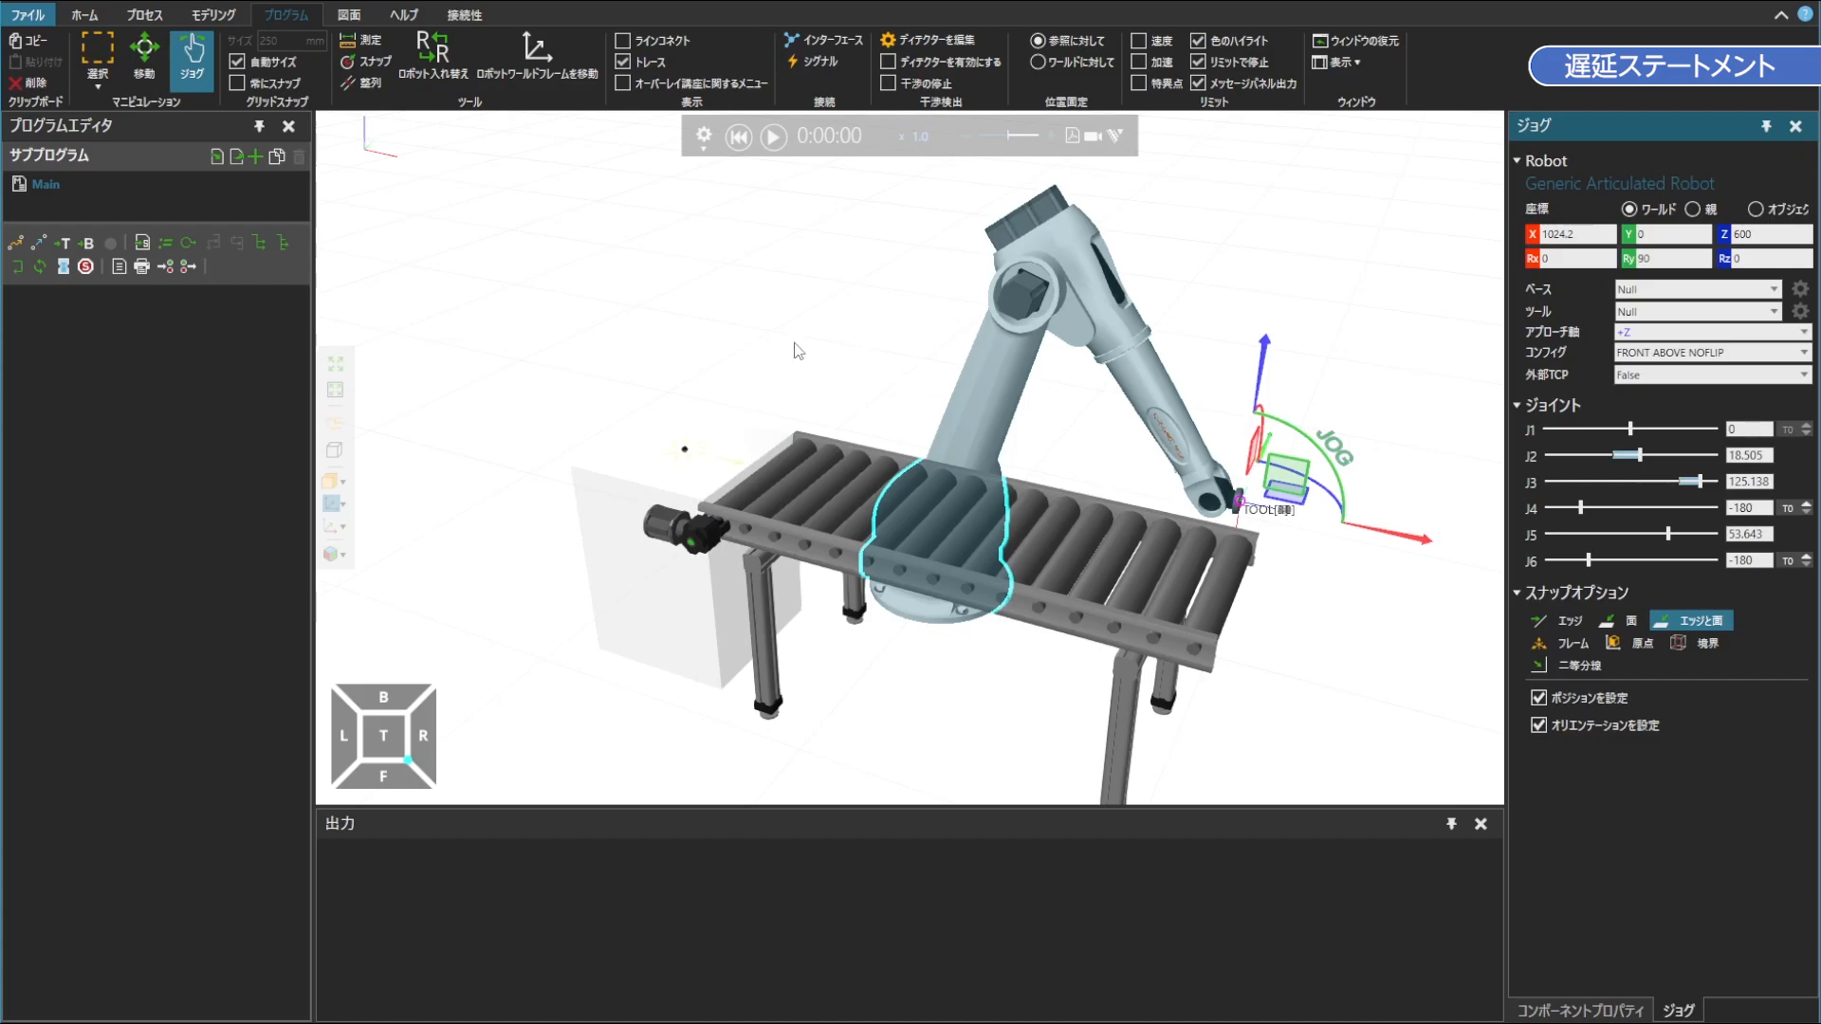
Add a binary output statement to the Main program and set its output port to 65, leaving the output value False
click(189, 268)
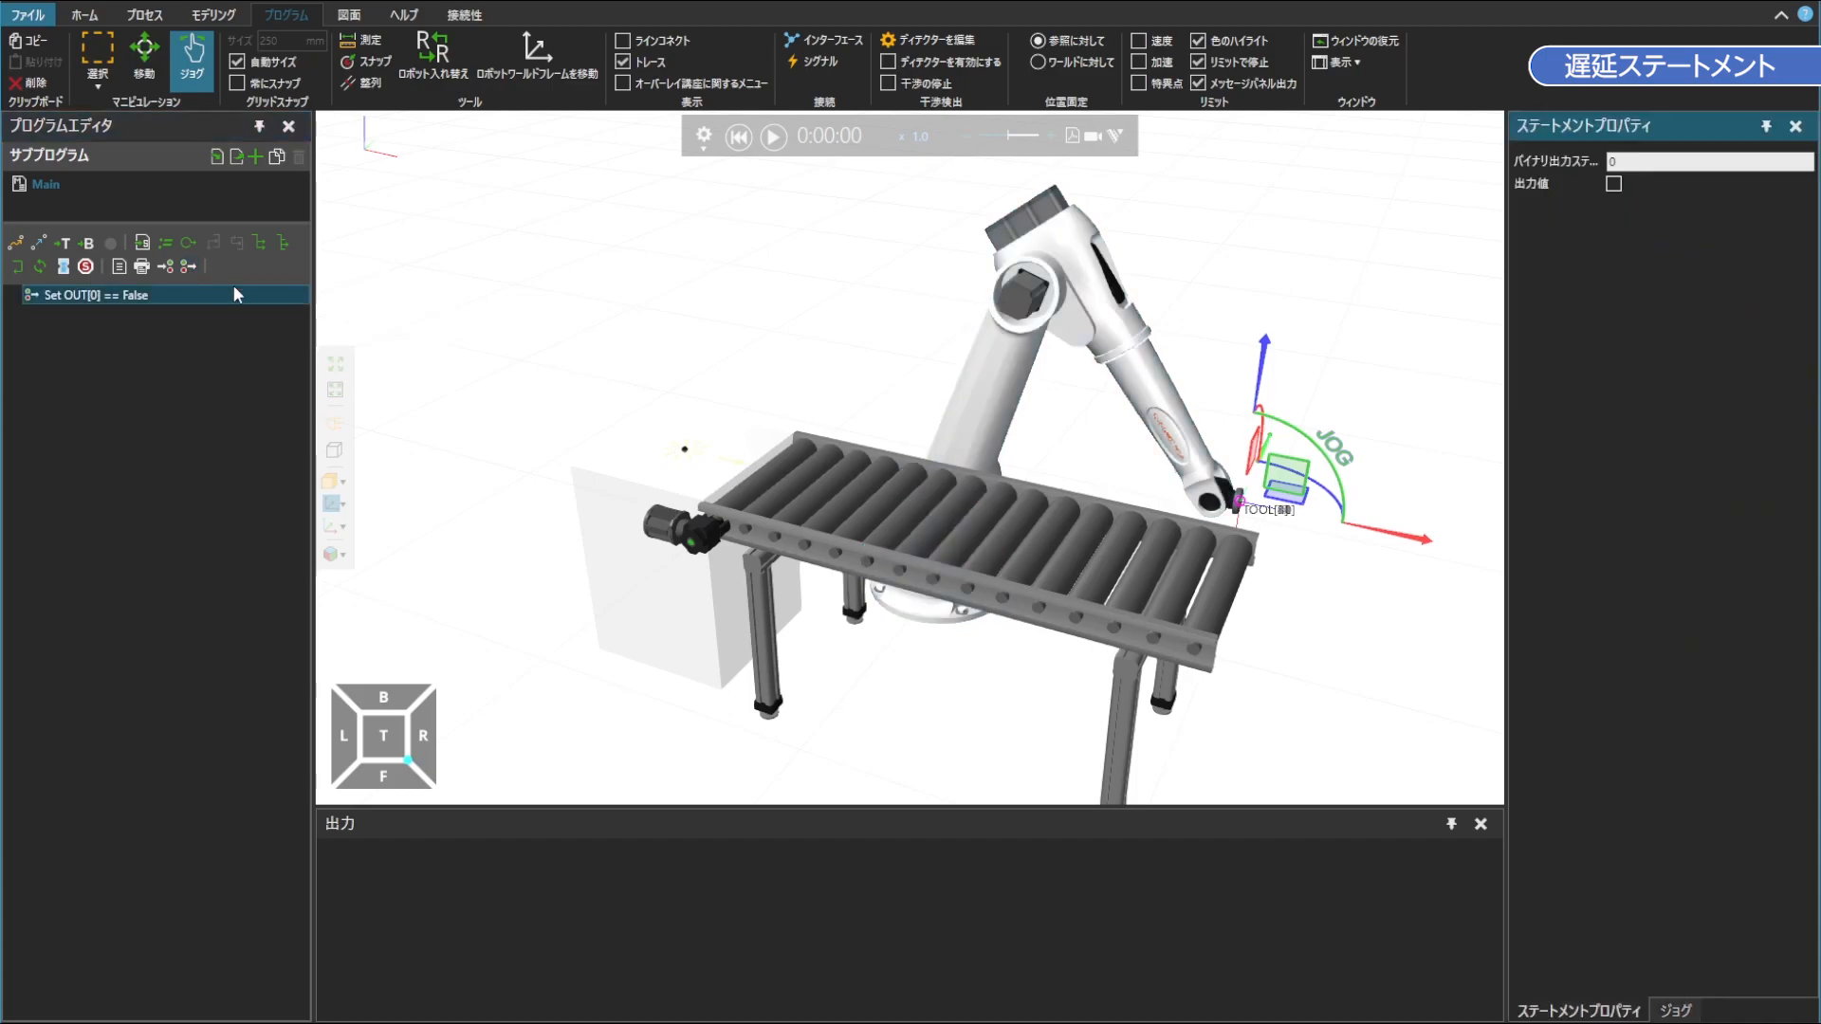
click(1659, 163)
text(65)
key(Return)
Run the simulation from the start to check how the output statement affects the conveyor motor, and reset it
click(740, 139)
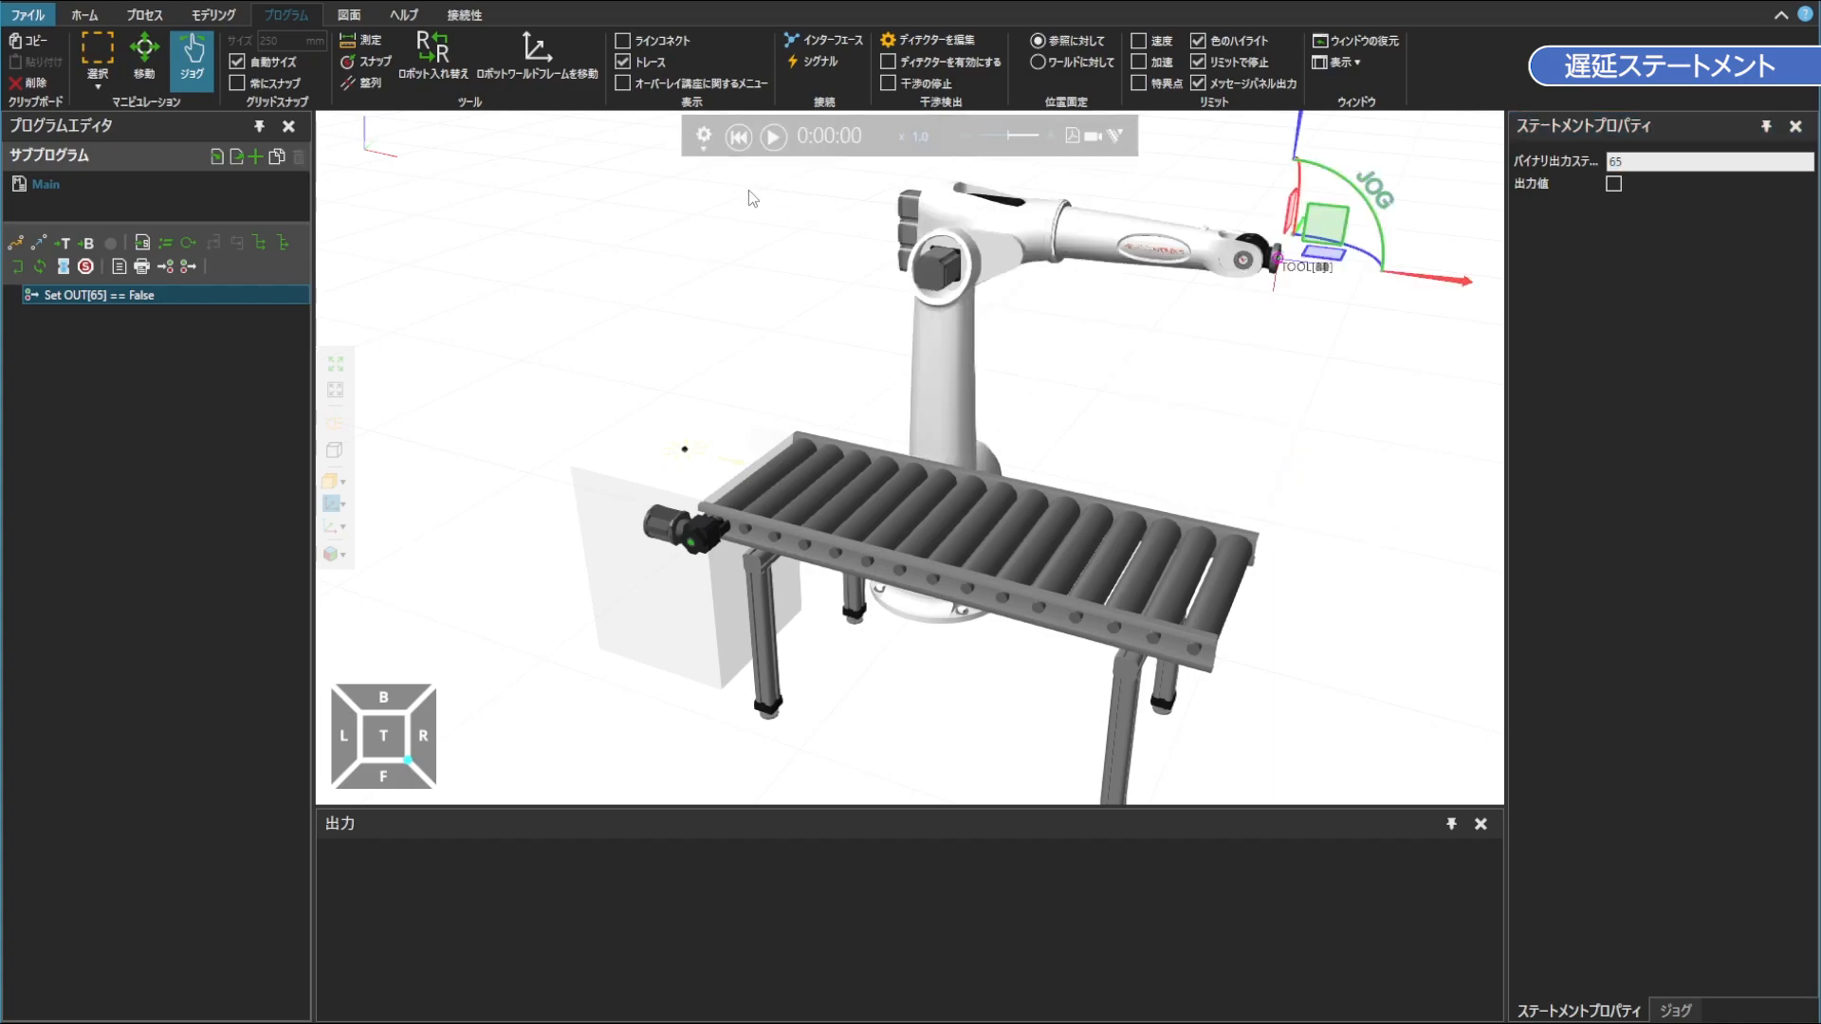
click(773, 136)
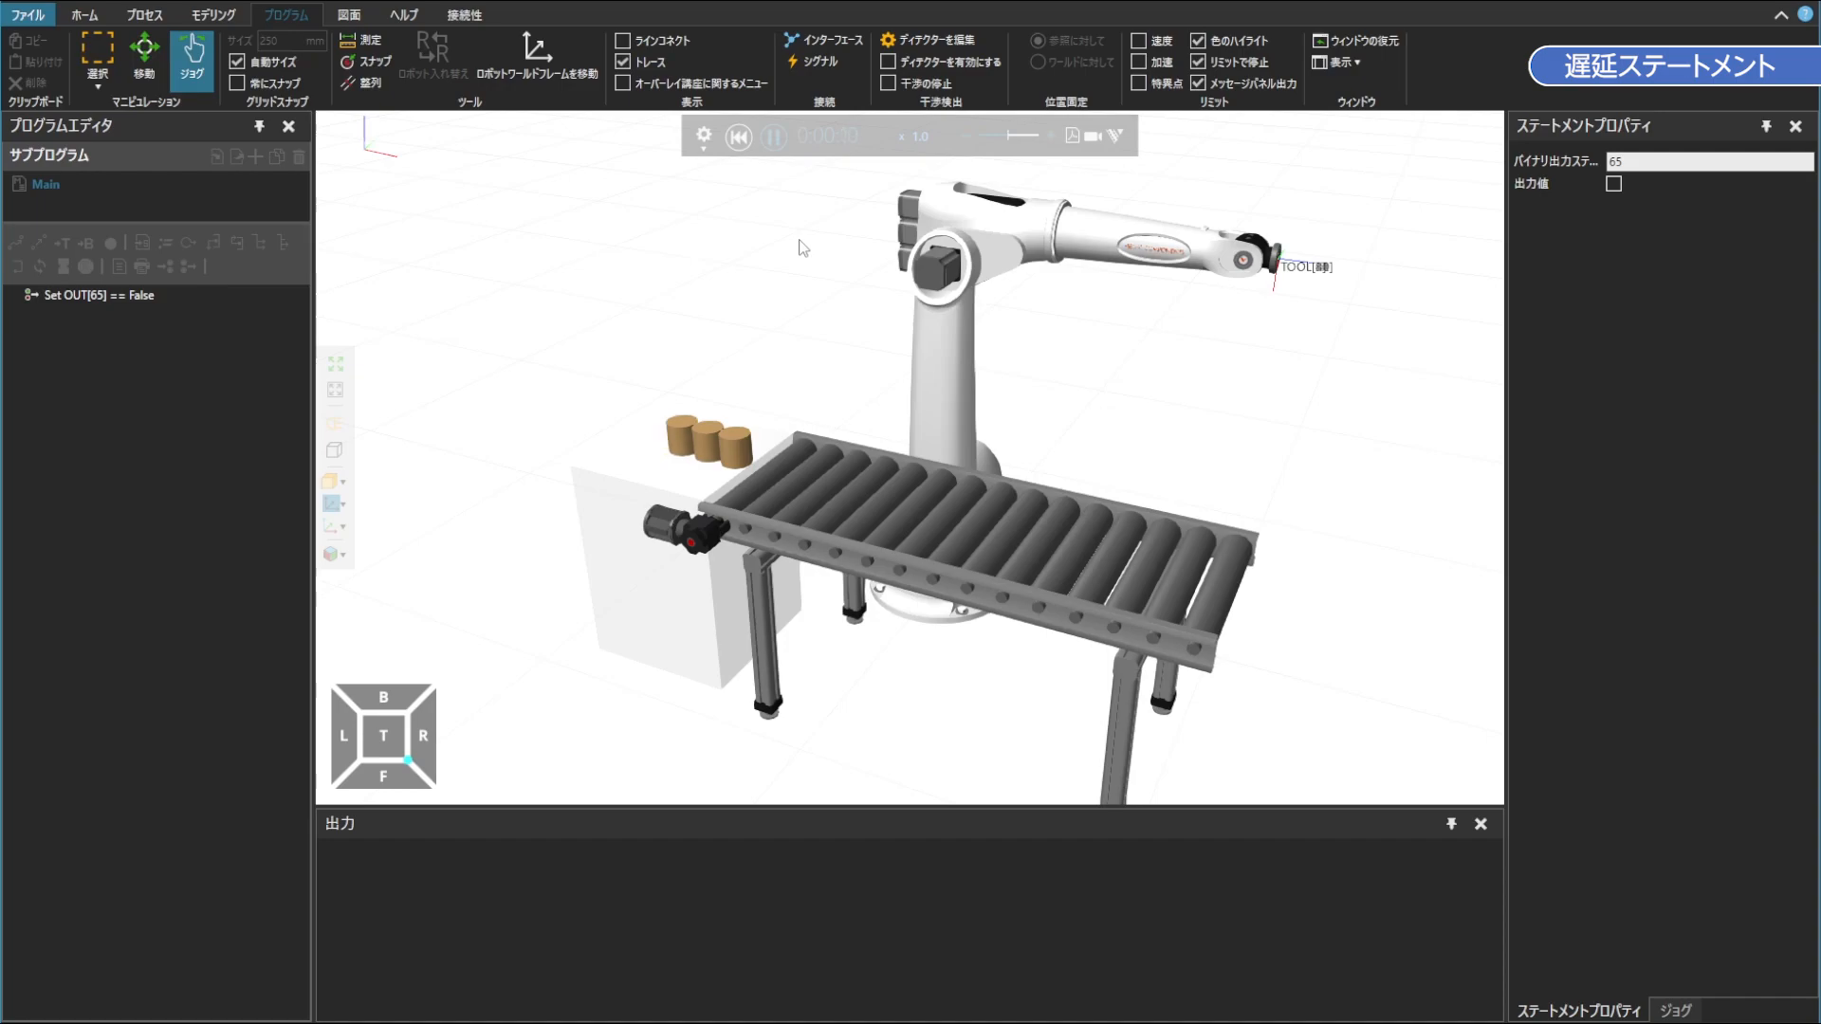
click(739, 138)
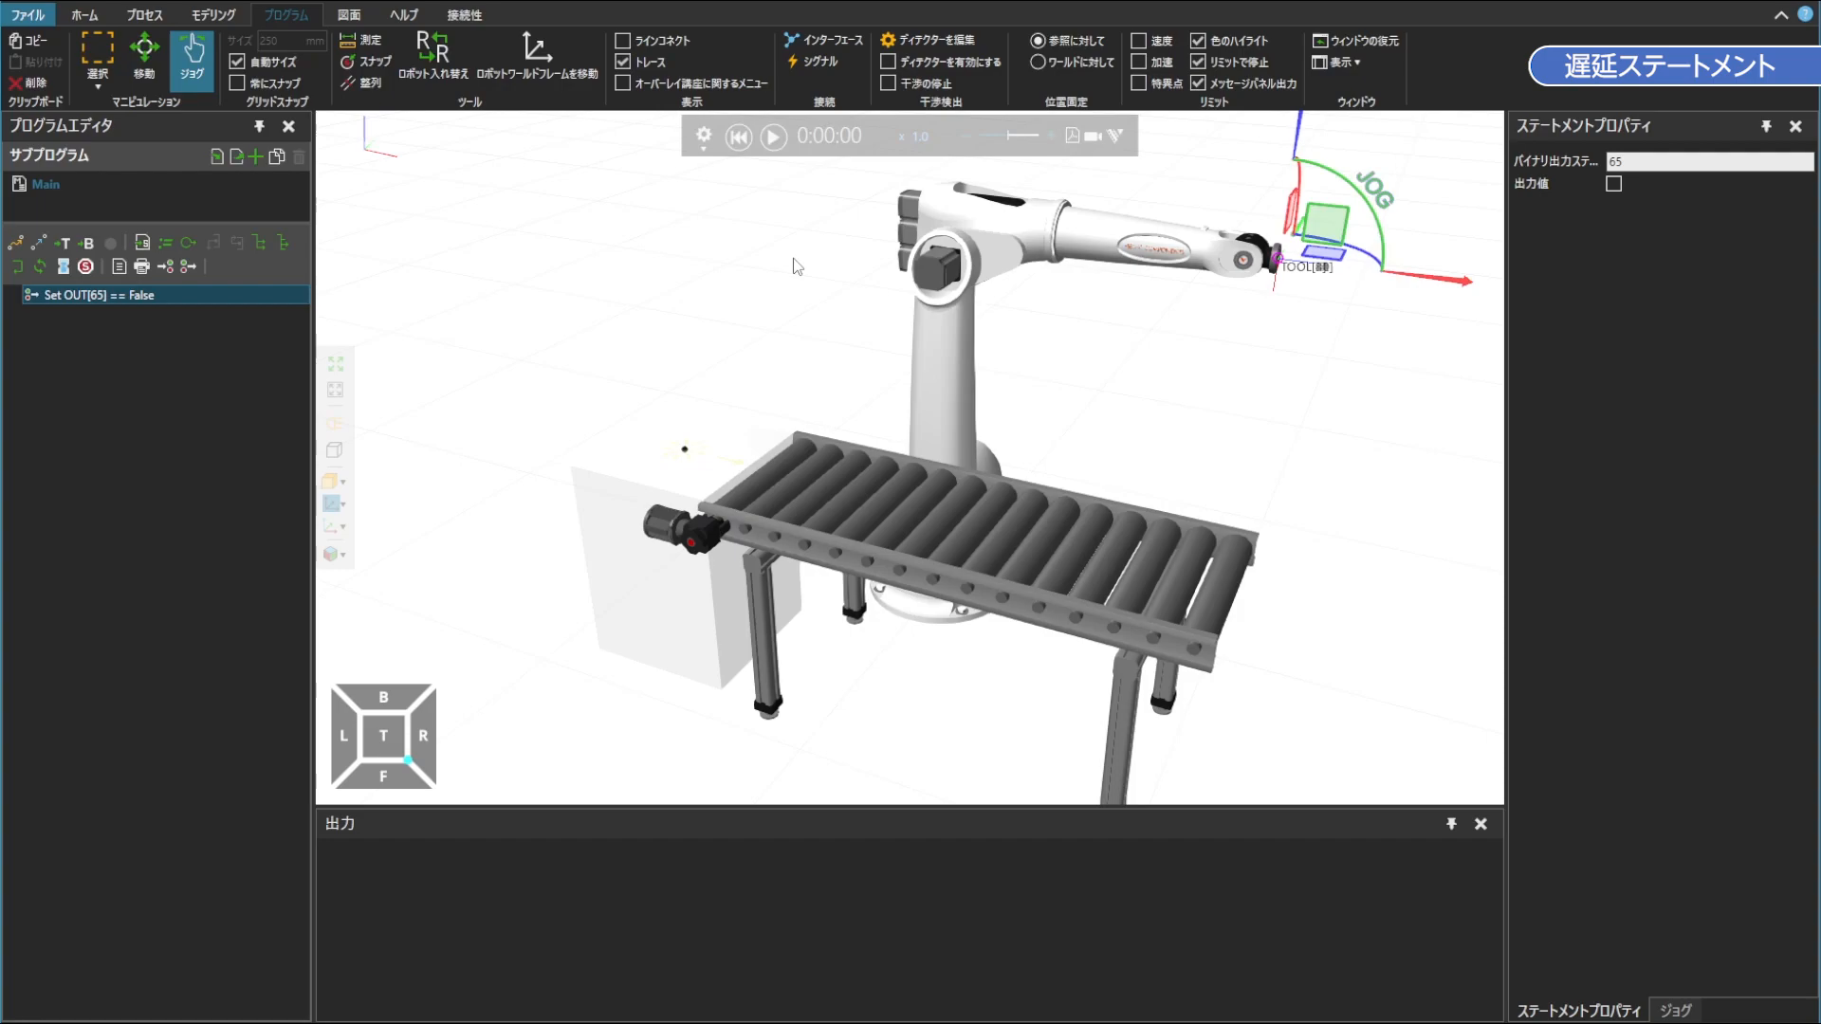
Add a Delay statement after the output statement and set its delay to 5 s
click(64, 267)
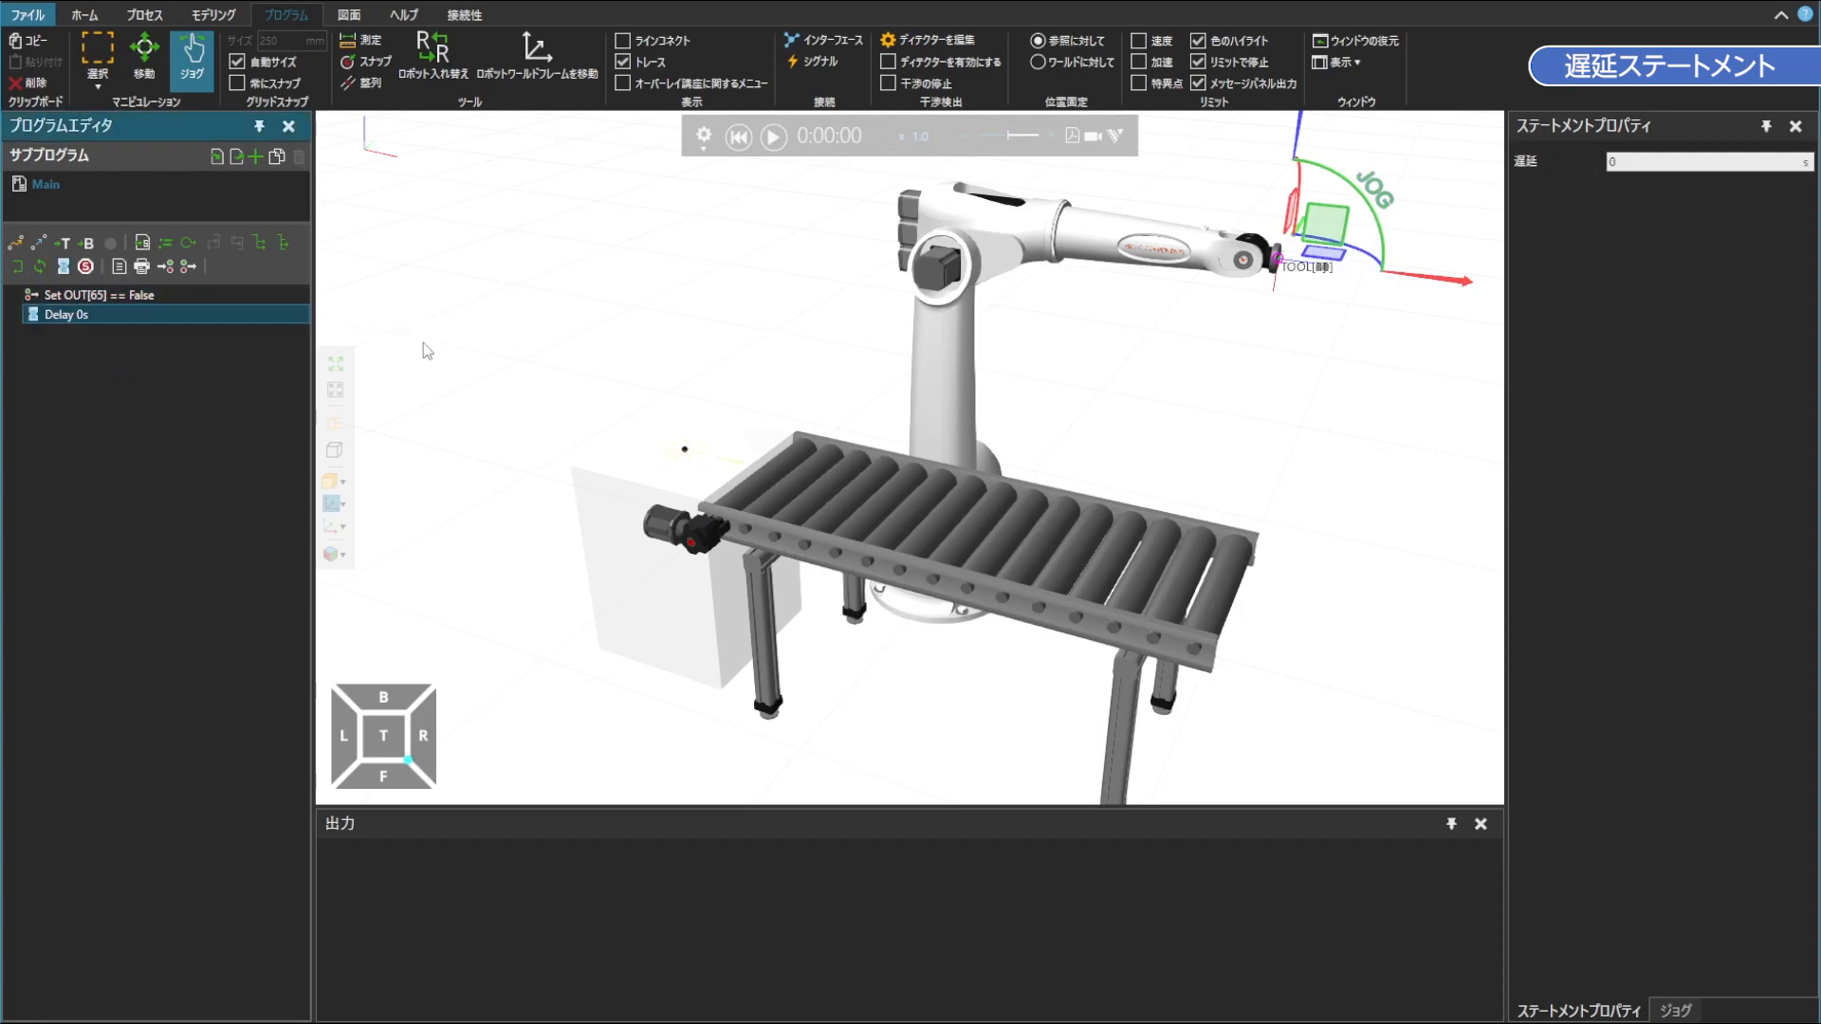
click(1610, 163)
text(5)
key(Return)
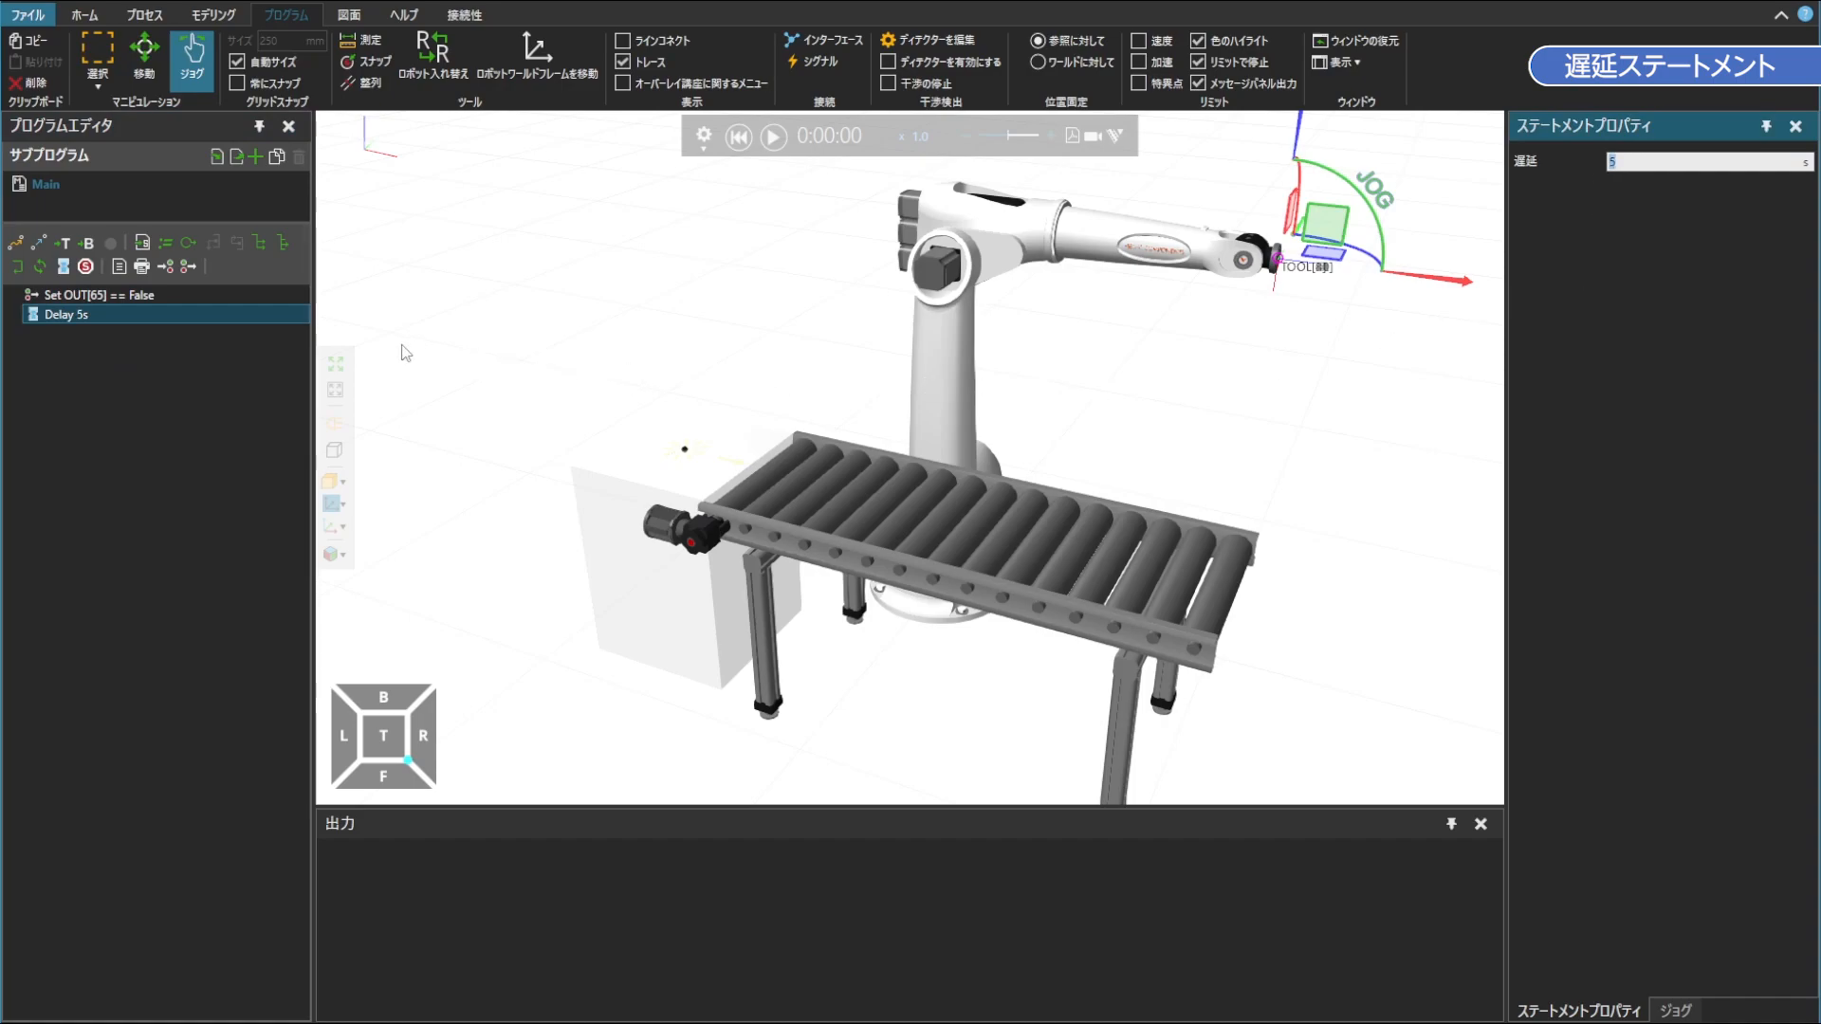
Add a second binary output statement after the delay with port 65 and output value True, and start the simulation
click(187, 266)
click(188, 265)
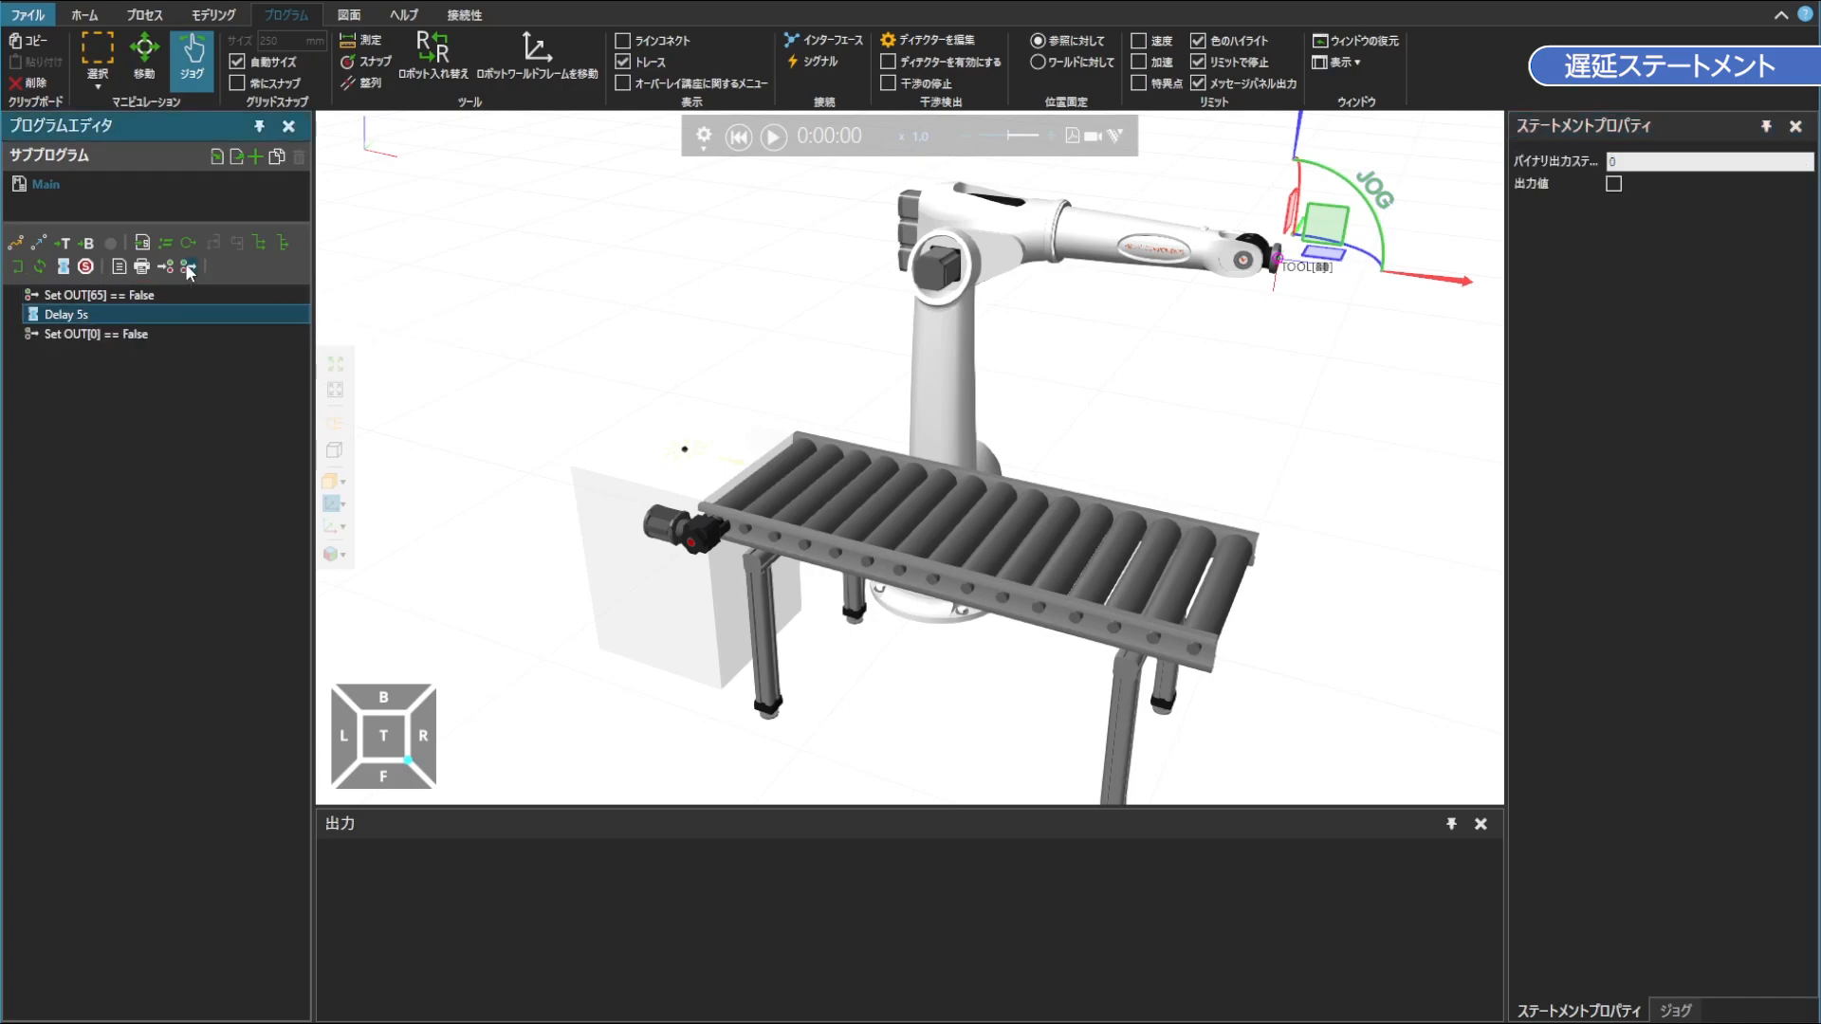
click(1646, 162)
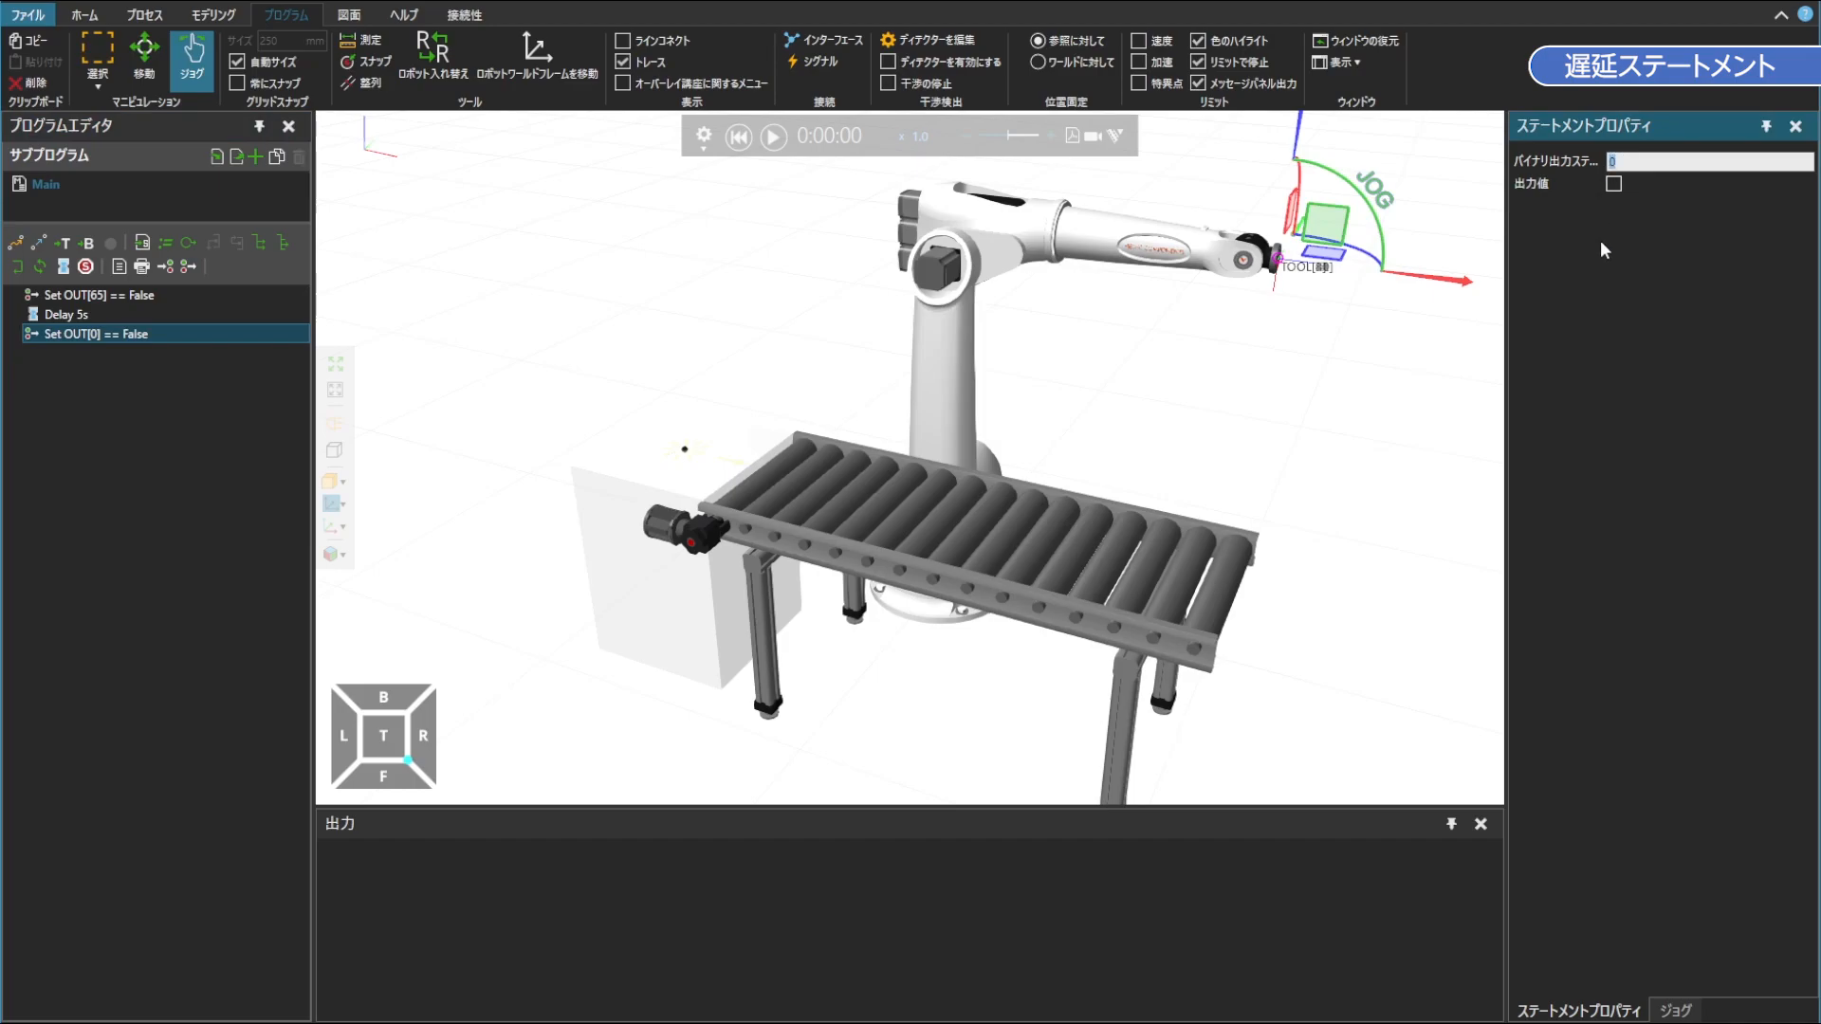
text(65)
click(1615, 184)
click(776, 139)
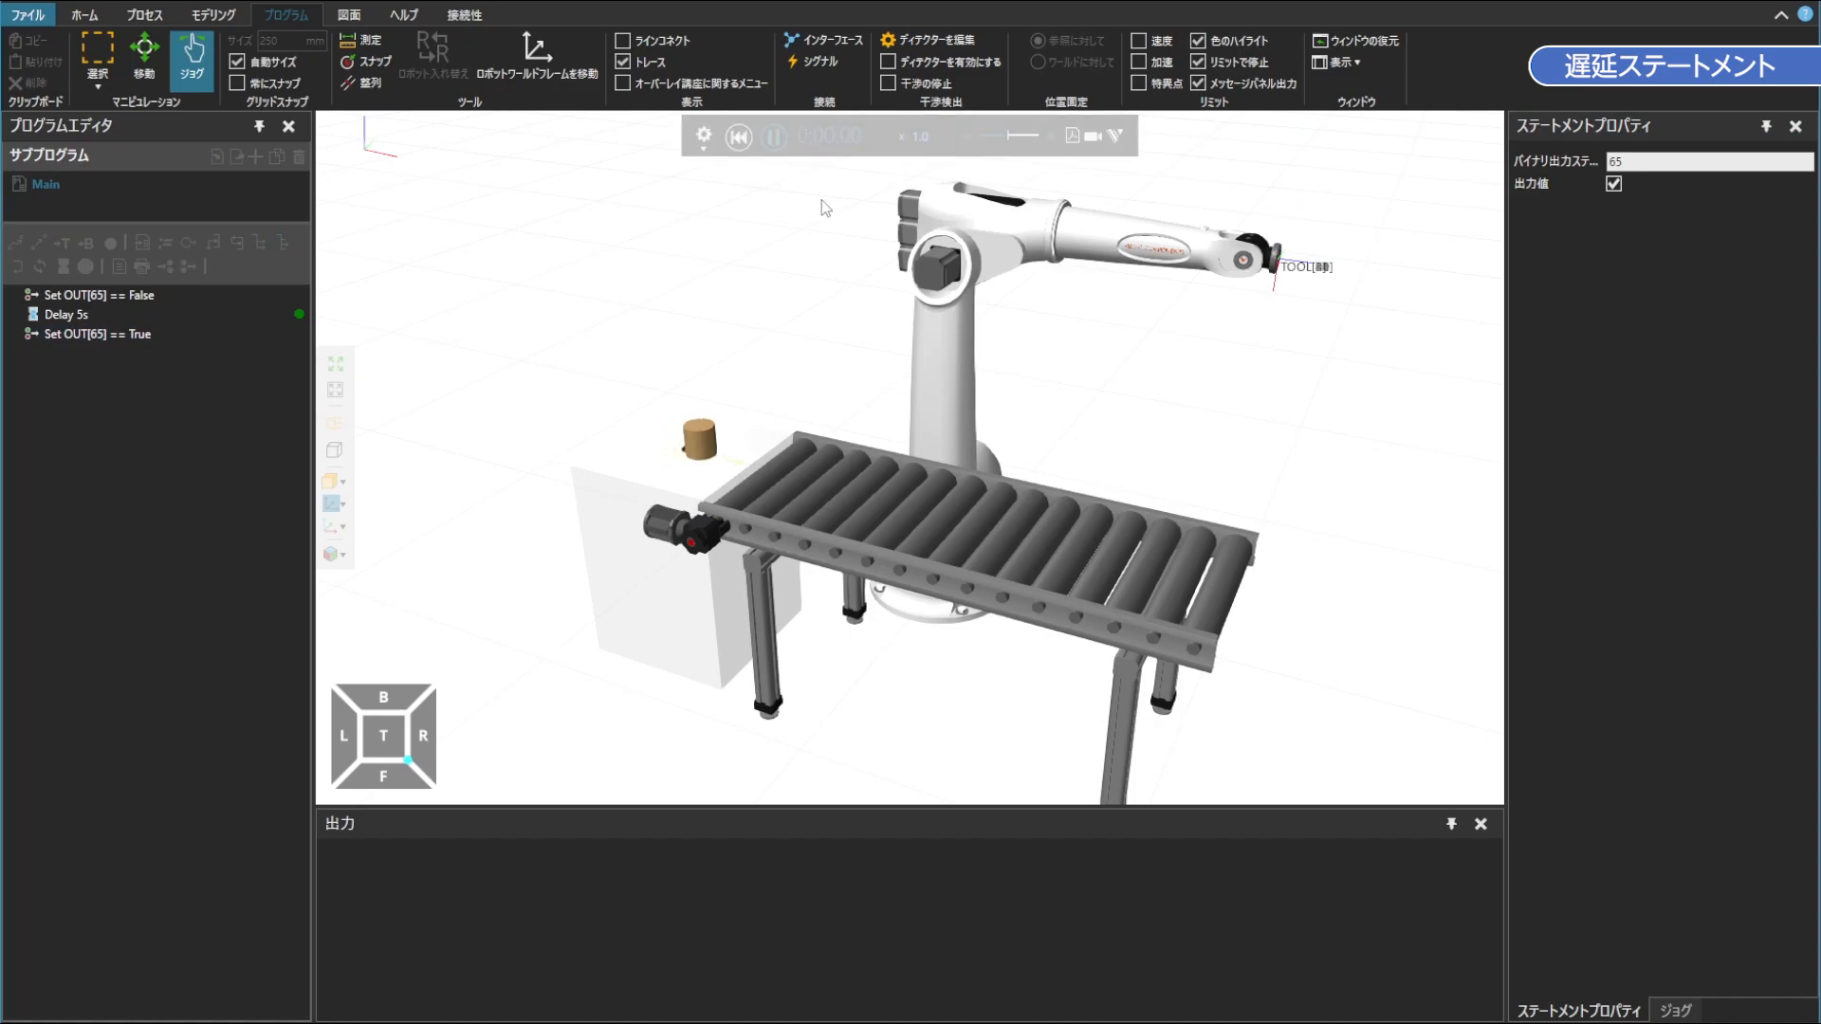